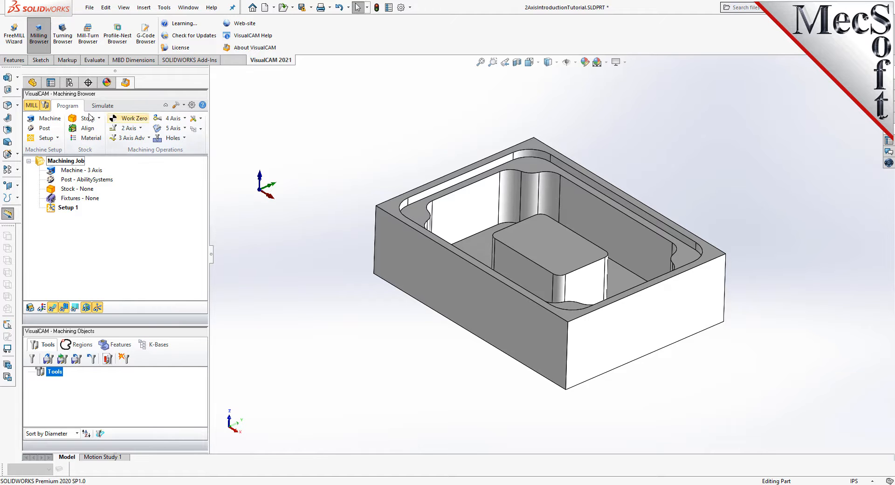
# Step: Set up the machine tool with manual definition and 3 Axis as the number of axes
pyautogui.click(56, 124)
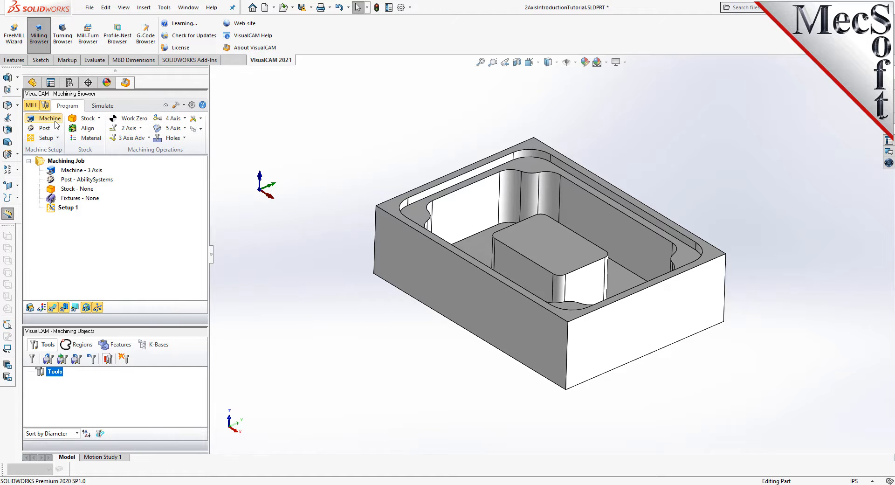
pyautogui.moveTo(100, 106); pyautogui.dragTo(138, 99)
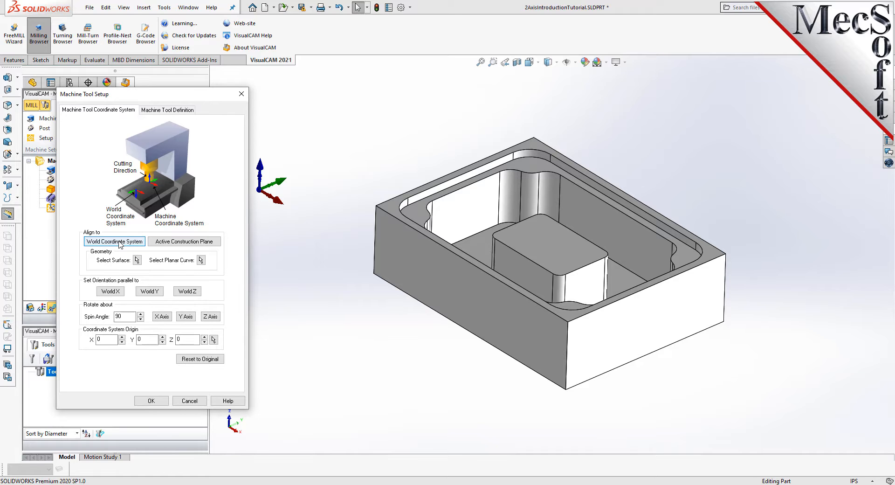
pyautogui.moveTo(150, 97); pyautogui.dragTo(418, 169)
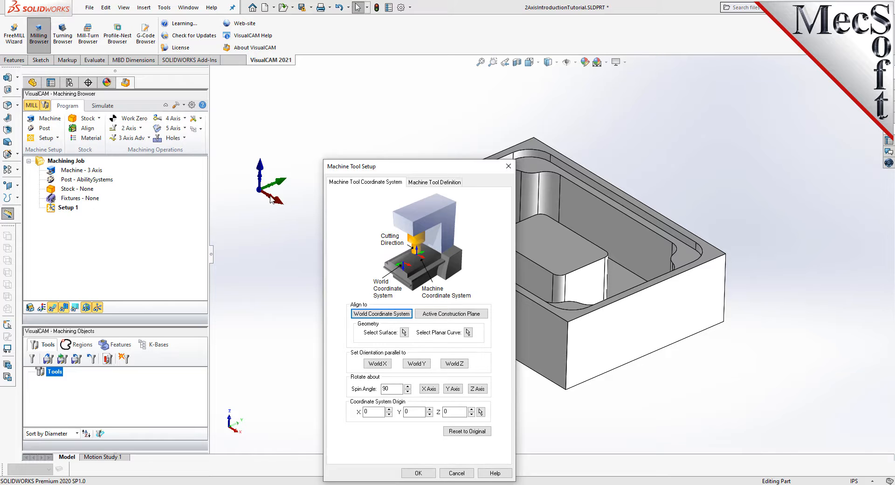
pyautogui.click(98, 309)
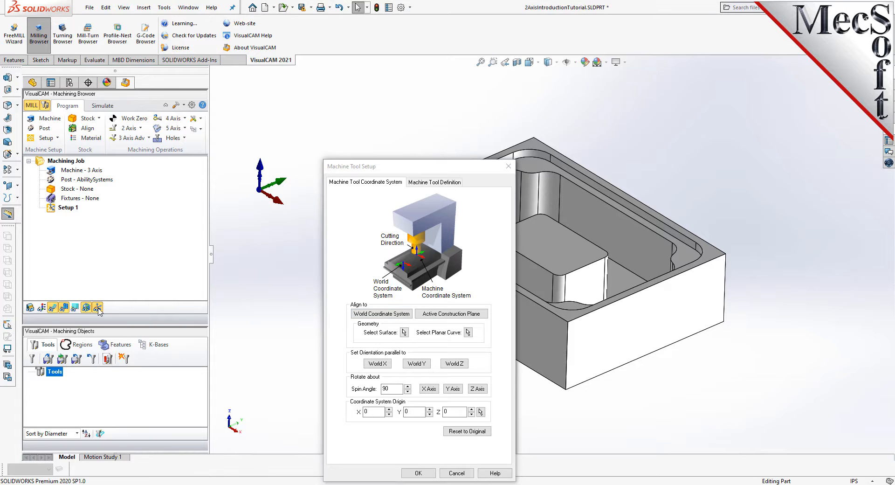
pyautogui.moveTo(400, 170); pyautogui.dragTo(156, 116)
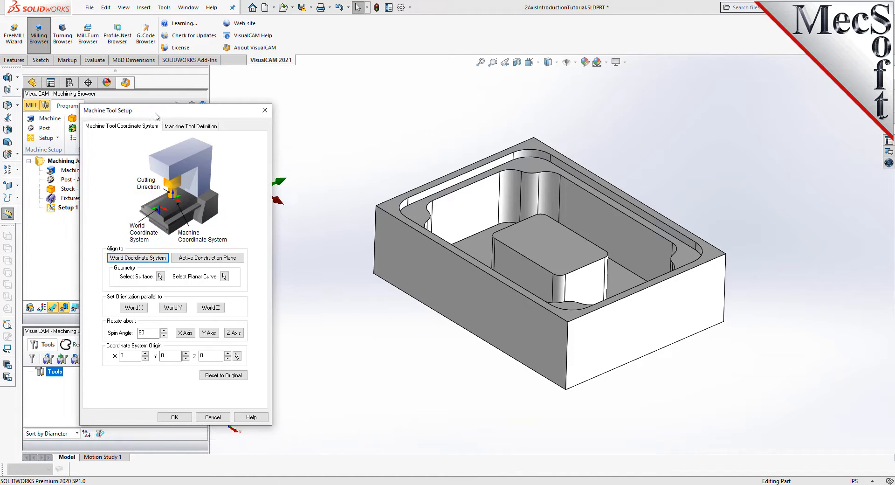
pyautogui.click(181, 128)
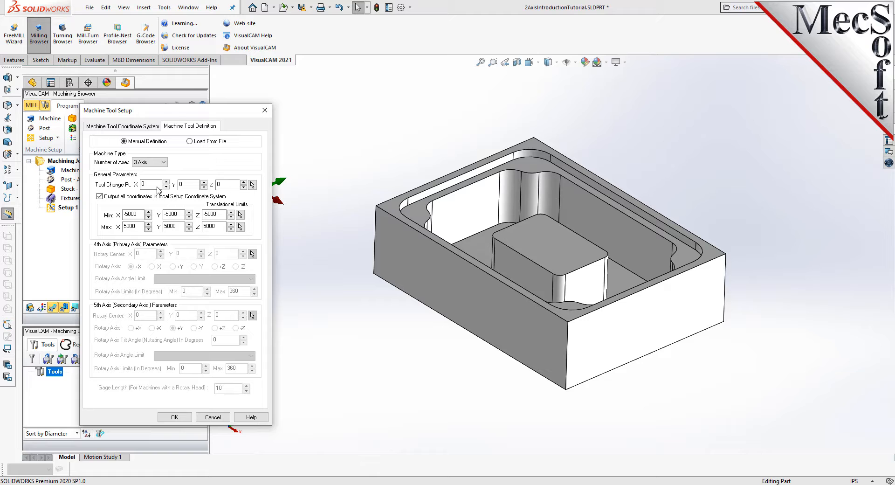
pyautogui.click(152, 162)
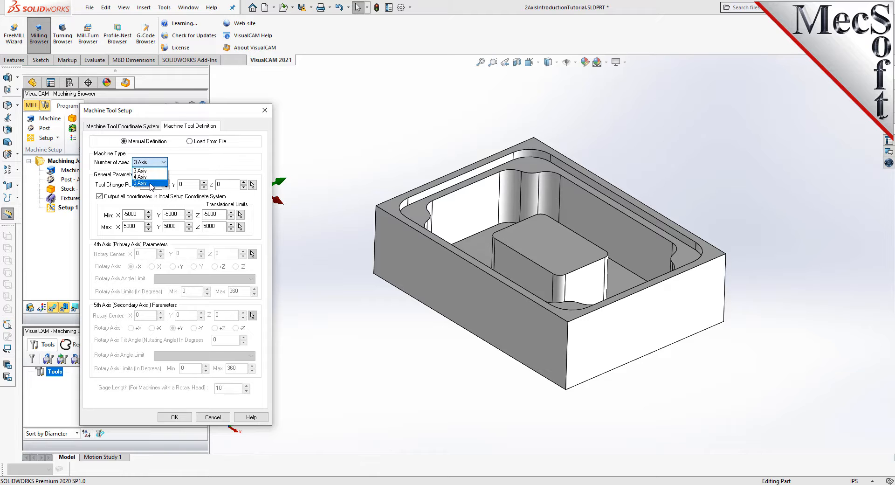
pyautogui.click(151, 171)
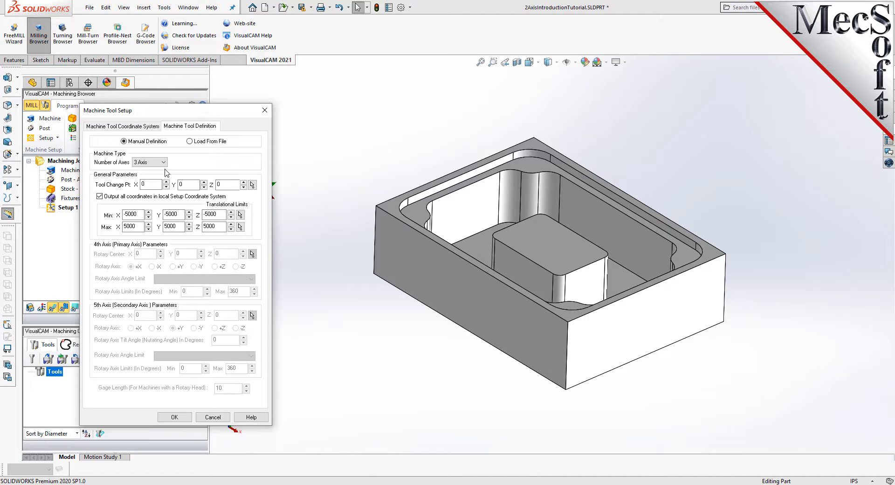
pyautogui.click(182, 418)
pyautogui.click(76, 170)
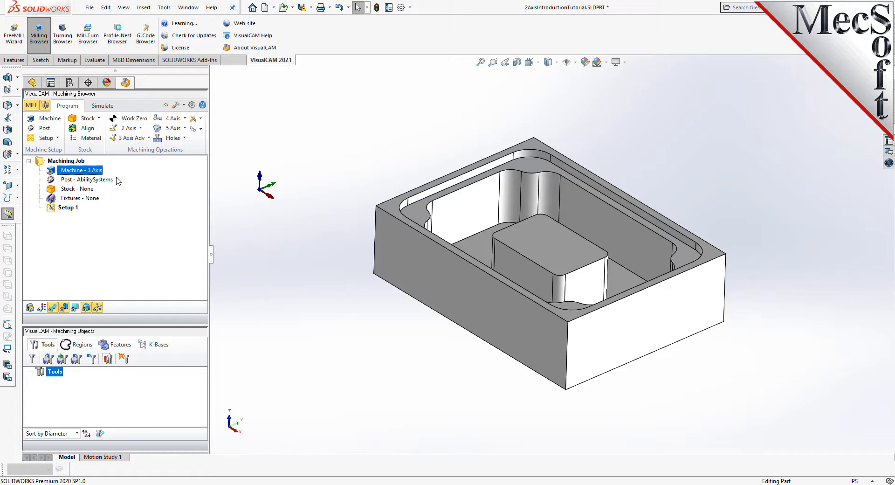
# Step: Choose Haas as the current post-processor
pyautogui.click(44, 129)
pyautogui.moveTo(136, 105); pyautogui.dragTo(233, 105)
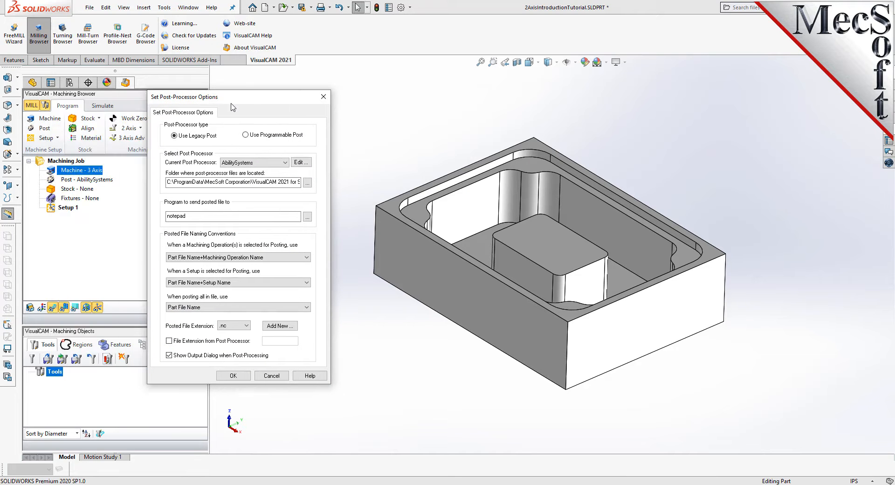
pyautogui.click(285, 162)
pyautogui.moveTo(286, 189); pyautogui.dragTo(291, 254)
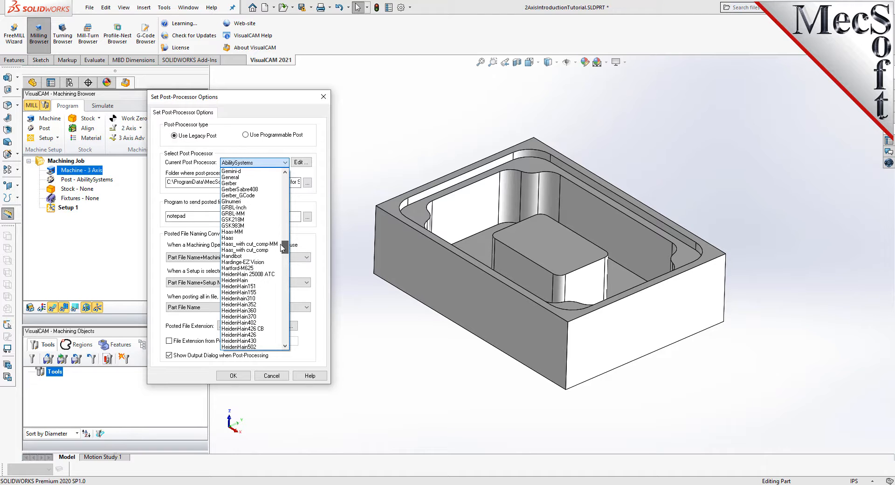
pyautogui.click(232, 239)
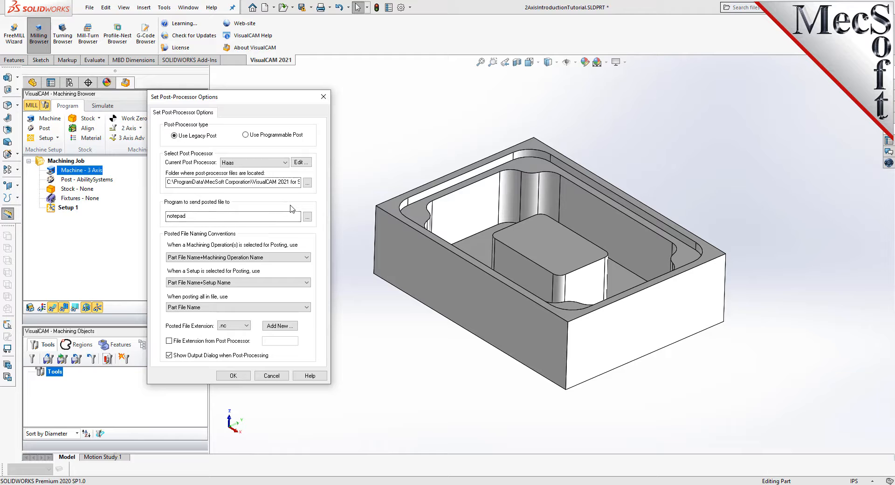
# Step: Set the posted file extension to .nc and apply the post-processor options
pyautogui.click(238, 325)
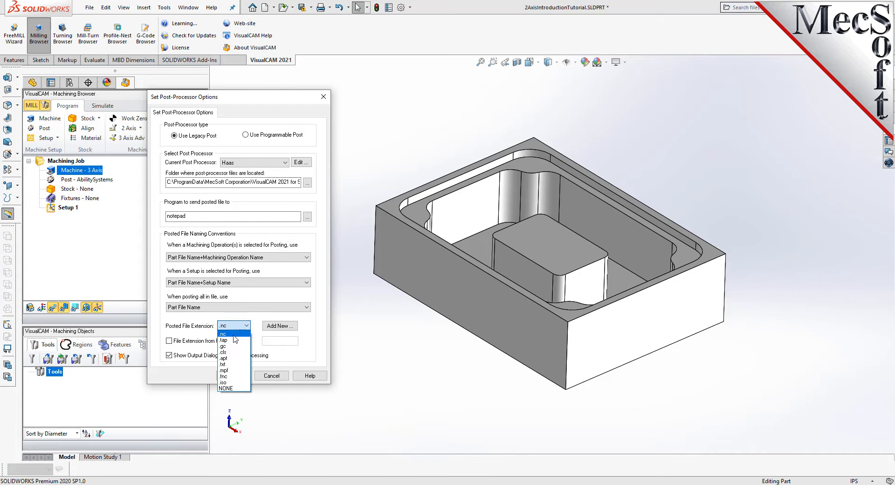
pyautogui.click(234, 335)
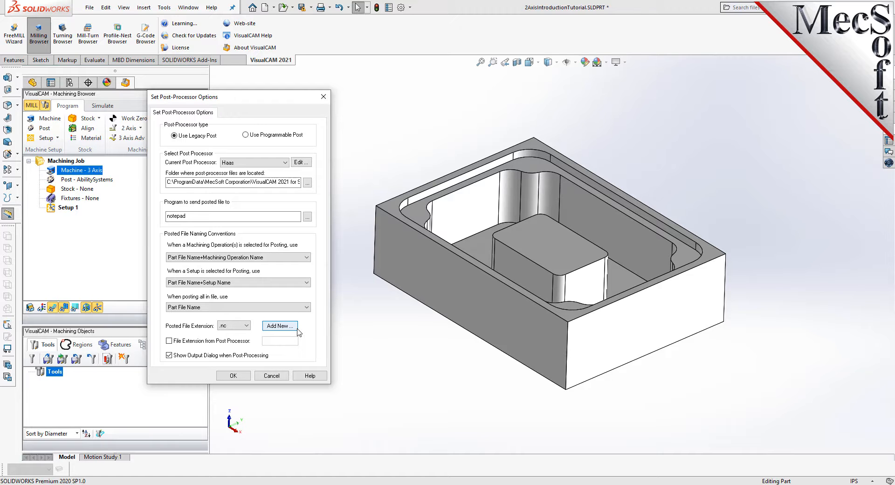
pyautogui.click(244, 376)
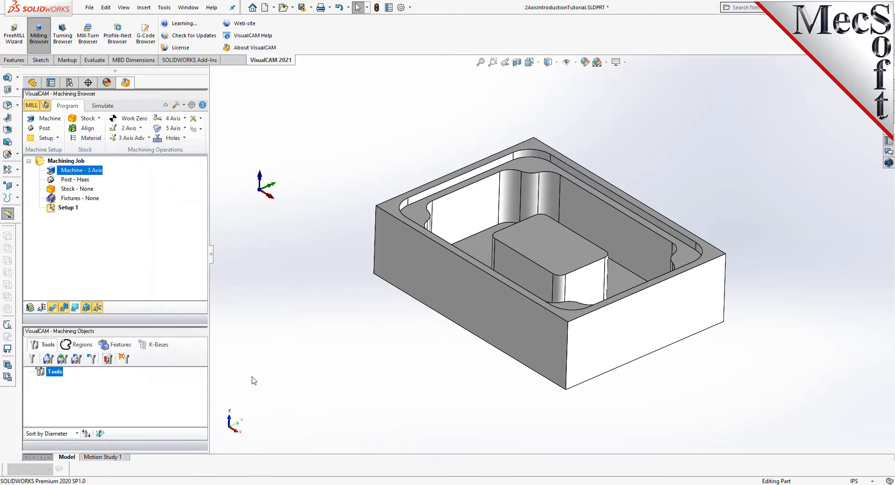
pyautogui.click(75, 179)
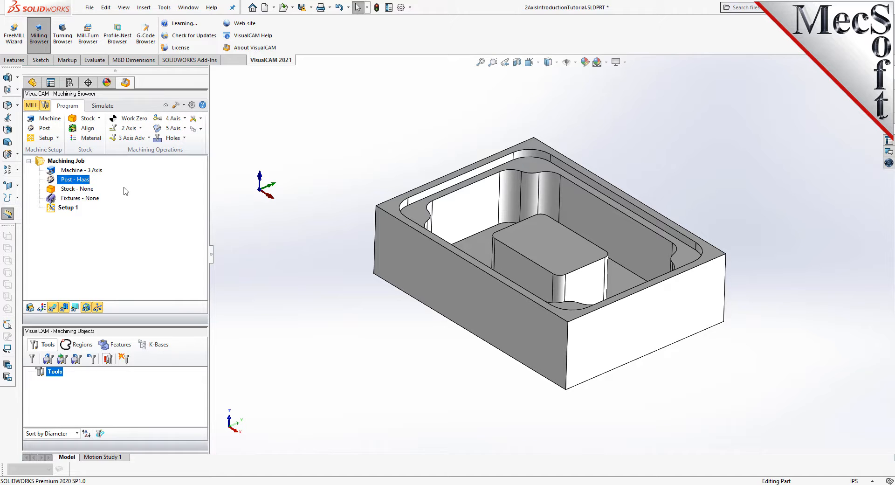
# Step: Examine the part's orientation and Setup 1 relative to the machine coordinate system triad
pyautogui.scroll(2, 577, 244)
pyautogui.scroll(-2, 576, 243)
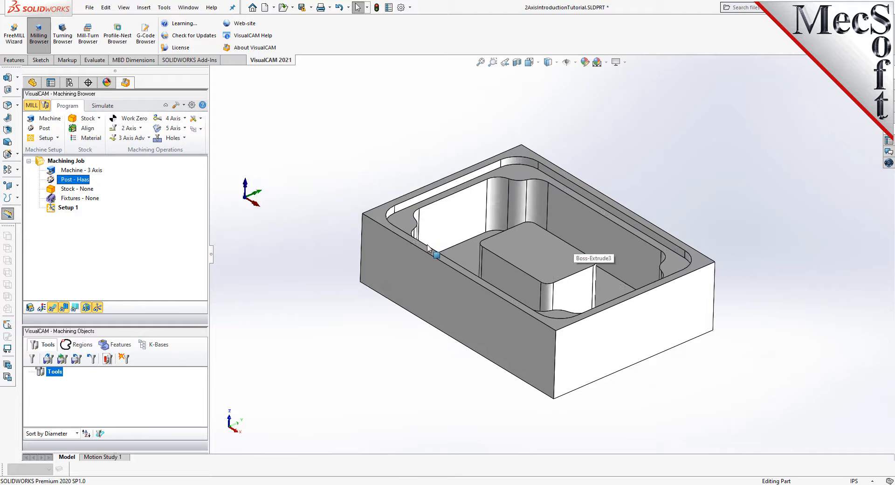
pyautogui.scroll(-2, 427, 247)
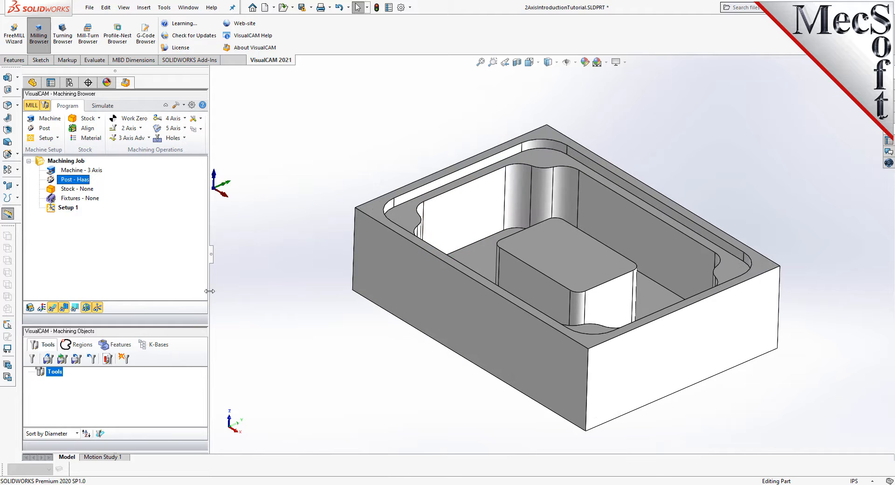
pyautogui.click(53, 209)
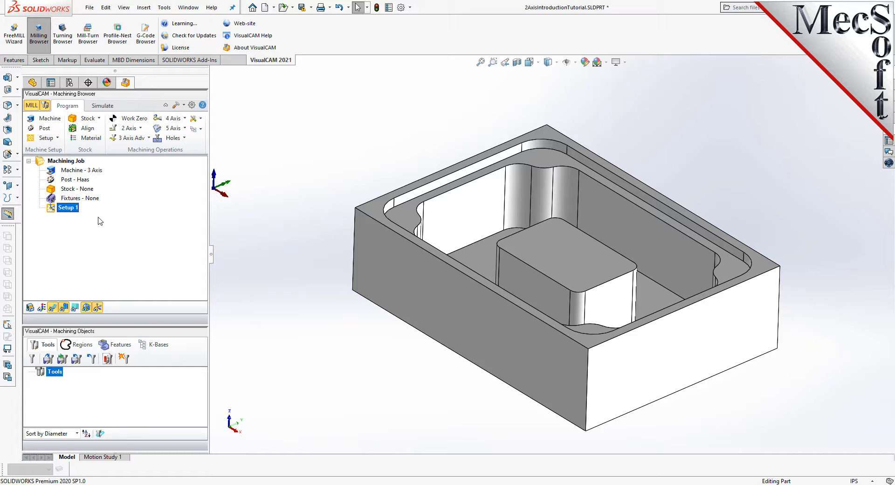
pyautogui.scroll(-2, 615, 177)
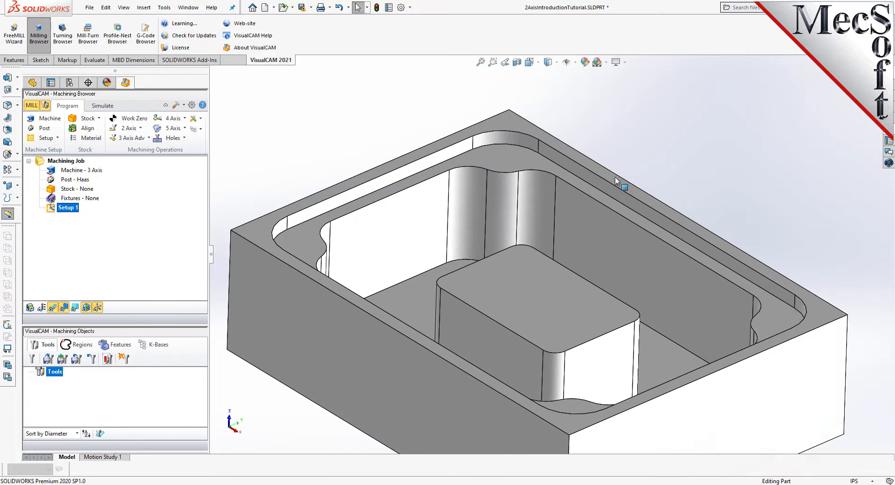
pyautogui.scroll(4, 620, 149)
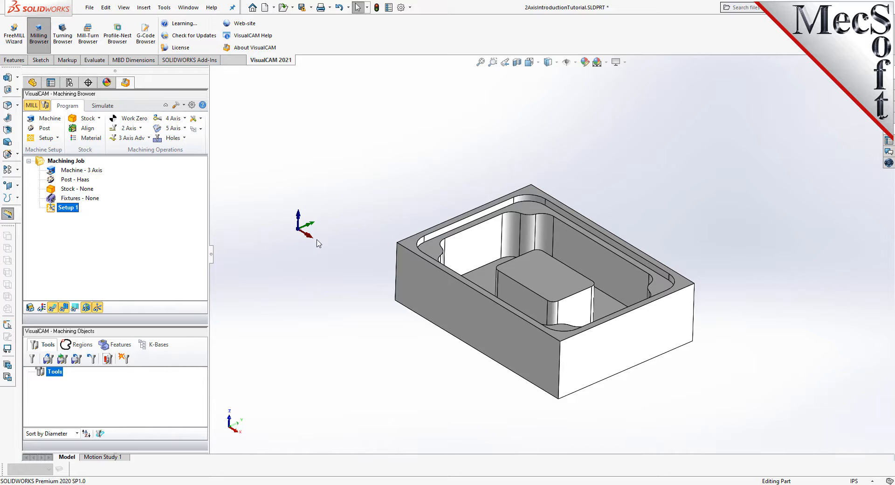
pyautogui.click(97, 309)
pyautogui.scroll(1, 305, 255)
pyautogui.scroll(-2, 351, 239)
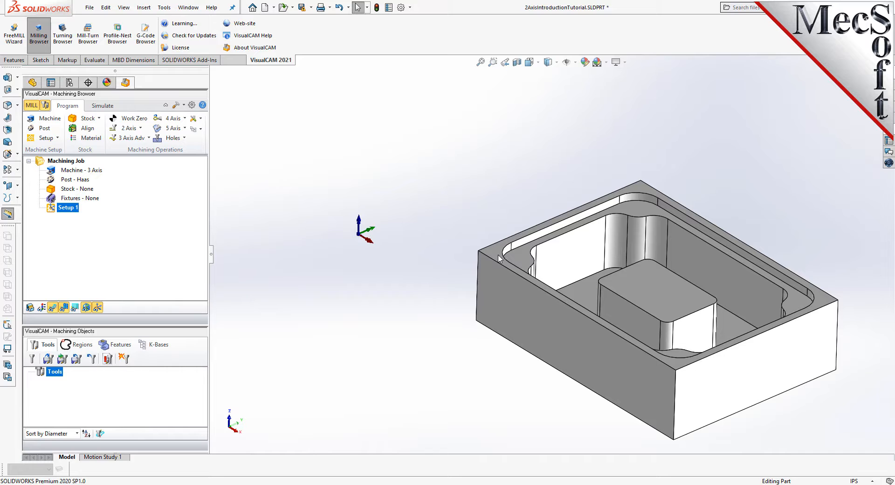
pyautogui.scroll(-1, 870, 367)
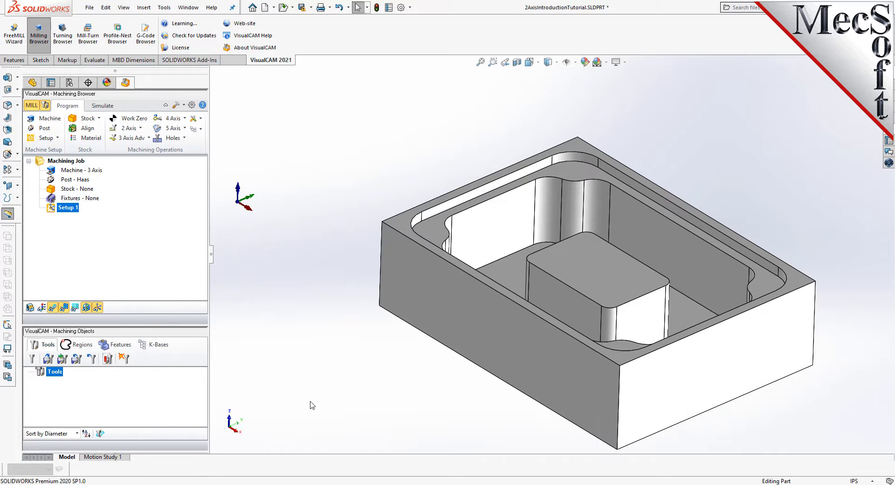
# Step: Start a box stock and size it by copying the model's bounding box
pyautogui.click(98, 119)
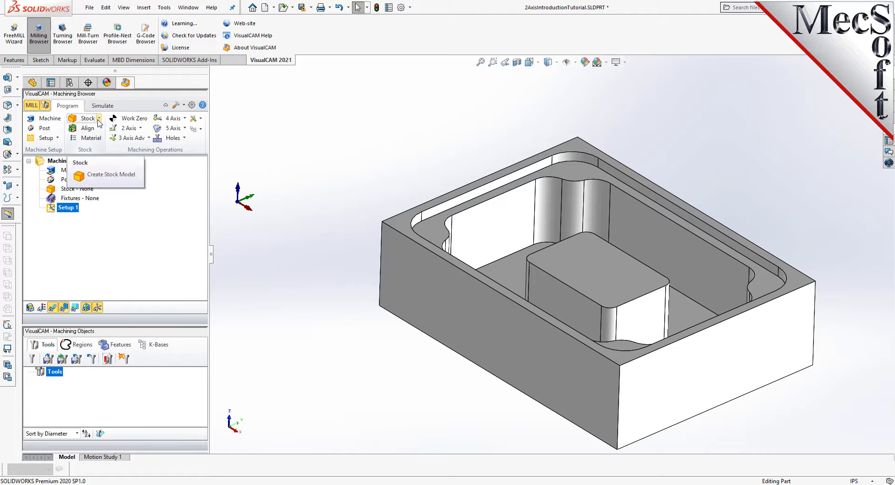
pyautogui.click(99, 119)
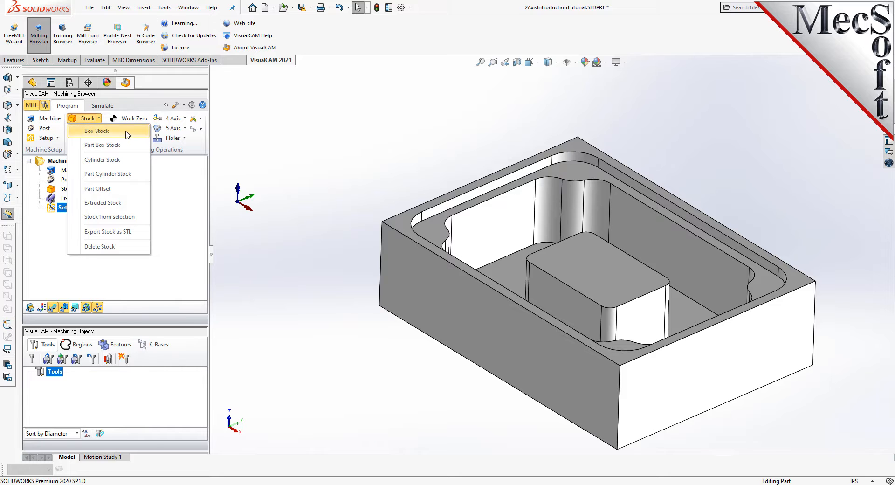
pyautogui.click(126, 134)
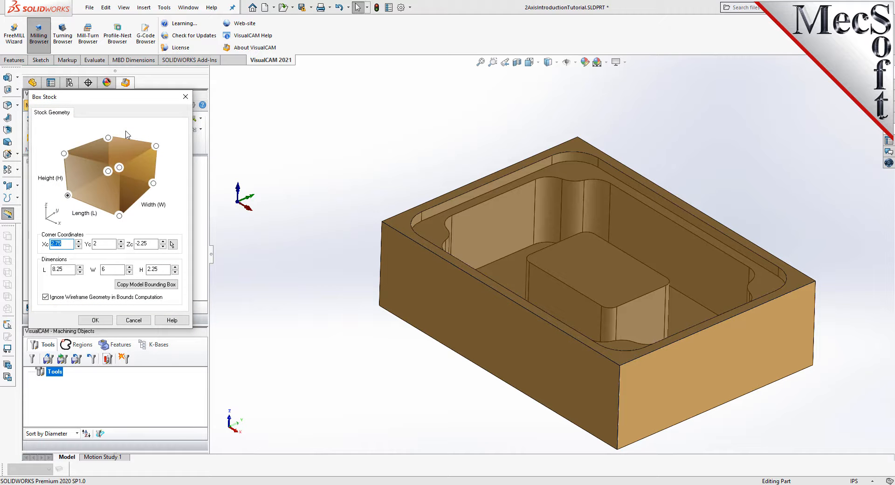
pyautogui.moveTo(103, 98); pyautogui.dragTo(227, 131)
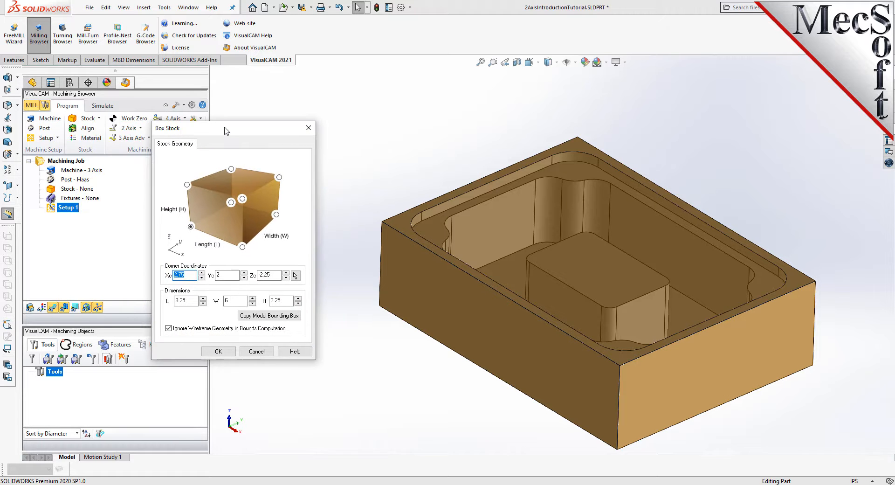
pyautogui.click(270, 317)
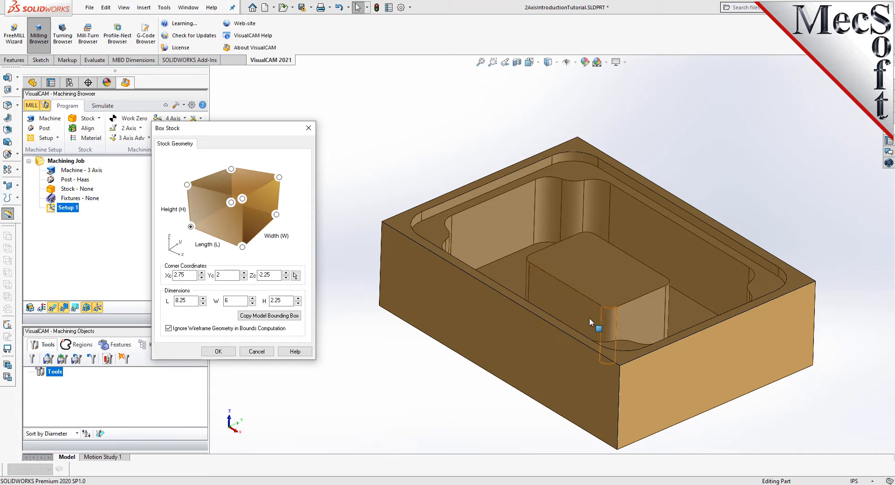
# Step: Set the box stock height to 2.5, keep its lower southwest corner as the reference, and create the stock
pyautogui.moveTo(188, 302); pyautogui.dragTo(174, 302)
pyautogui.moveTo(231, 301); pyautogui.dragTo(216, 302)
pyautogui.moveTo(282, 301); pyautogui.dragTo(269, 300)
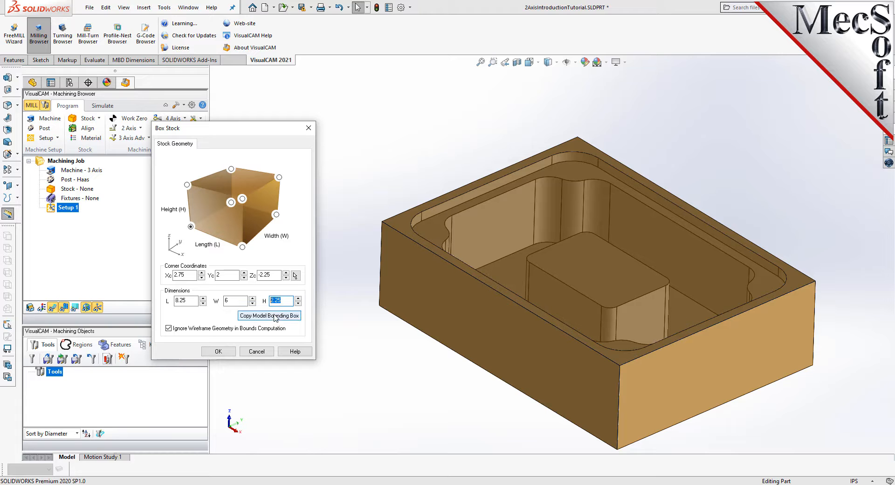
pyautogui.write('2')
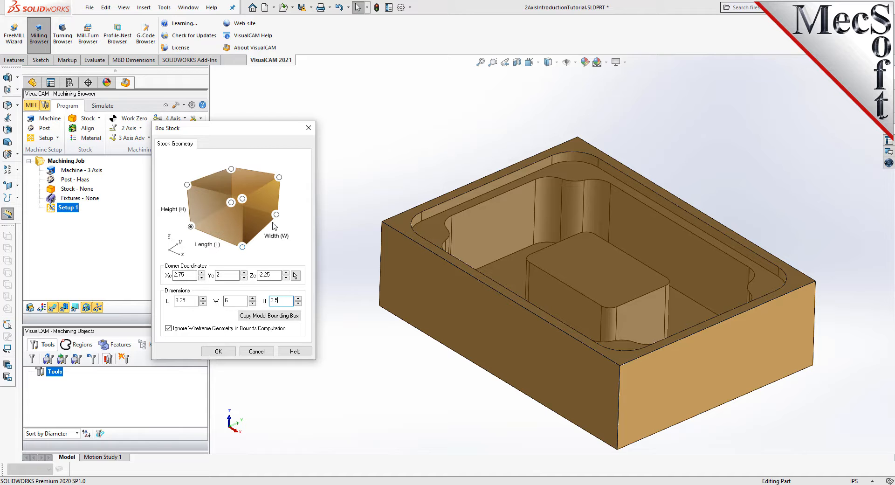
pyautogui.click(191, 227)
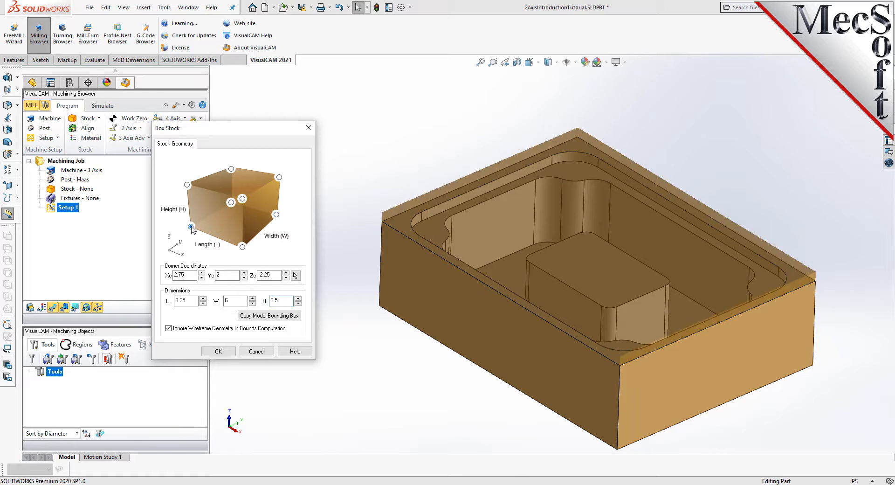
pyautogui.click(224, 352)
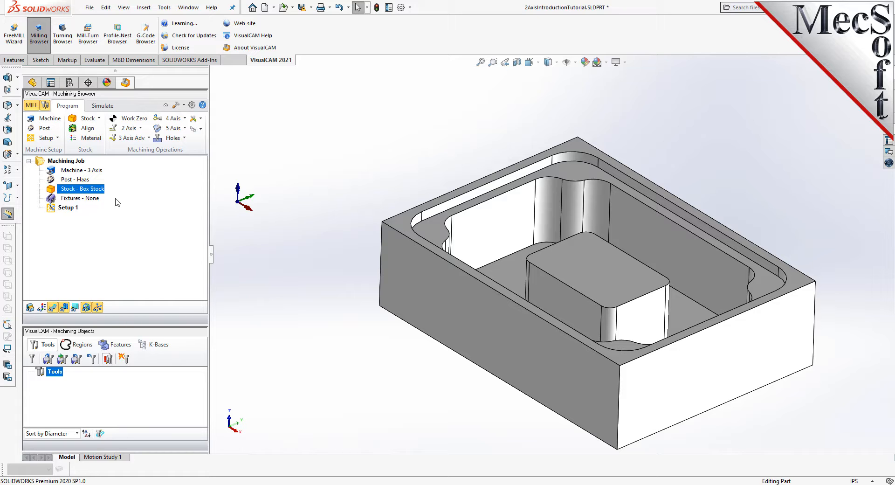
# Step: Show the stock model and inspect from several angles how it encloses the part
pyautogui.click(30, 307)
pyautogui.click(32, 311)
pyautogui.click(32, 310)
pyautogui.moveTo(639, 365); pyautogui.dragTo(589, 301, button='middle')
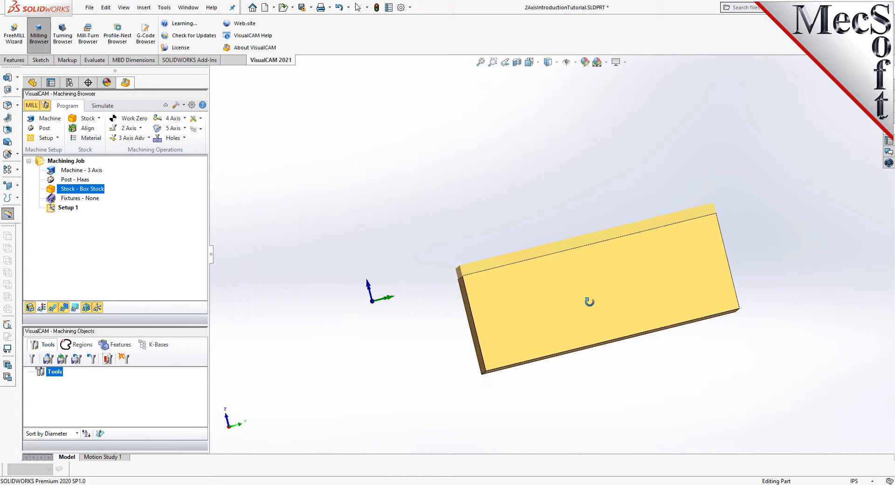
pyautogui.moveTo(520, 276); pyautogui.dragTo(582, 335, button='middle')
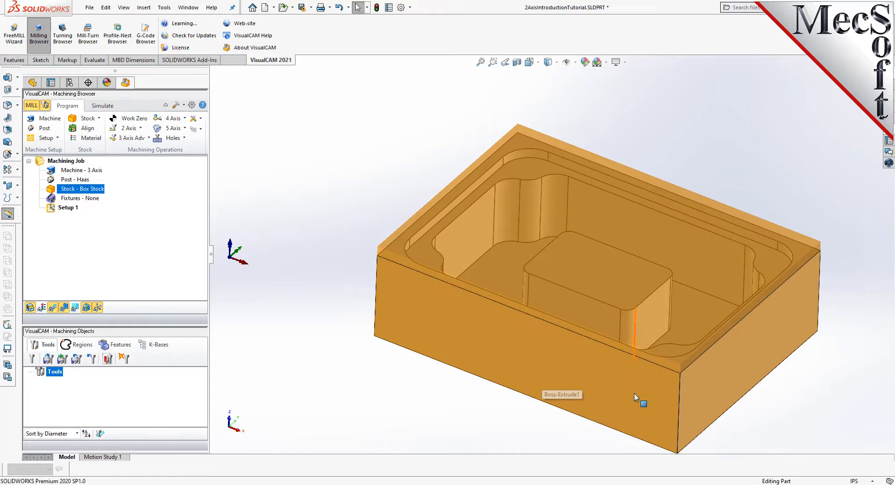
# Step: Align the stock to the part with Bottom Z alignment and Center XY alignment
pyautogui.click(88, 128)
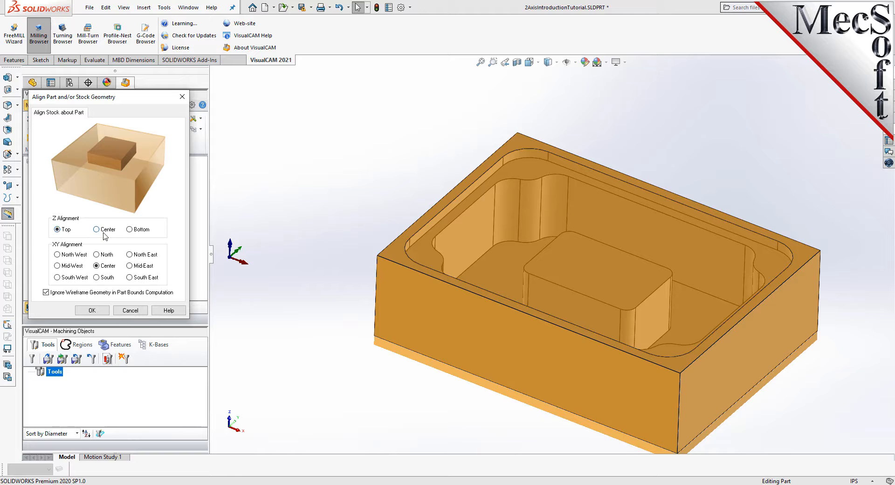
pyautogui.click(130, 230)
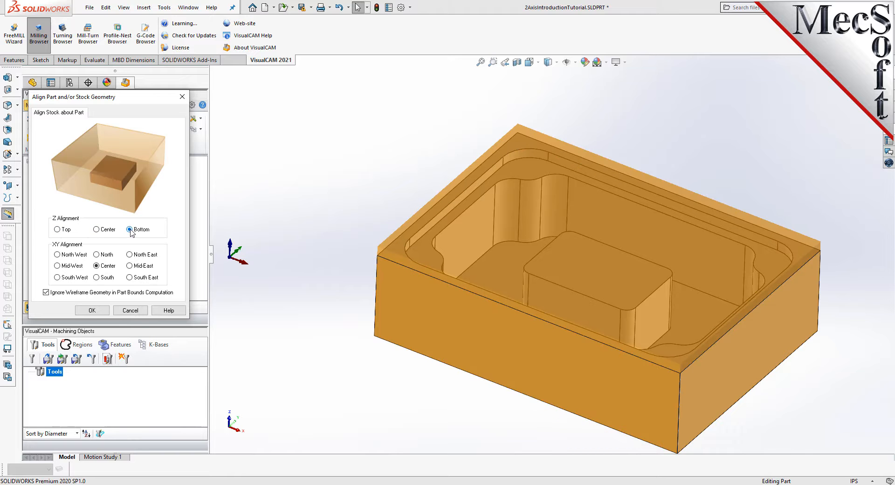
pyautogui.click(102, 311)
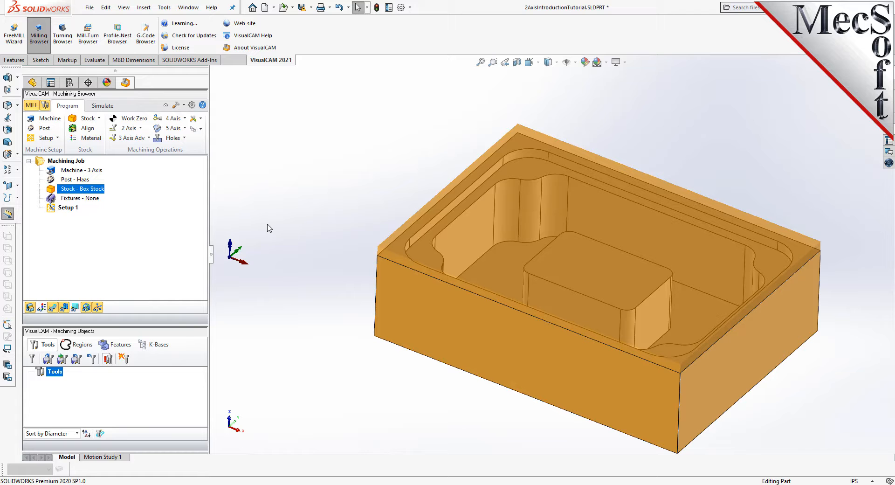
# Step: Set the stock material to ALUMINUM - 6061 from the FeedsSpeedsDataINCH.xml material file
pyautogui.click(94, 139)
pyautogui.moveTo(111, 101); pyautogui.dragTo(184, 105)
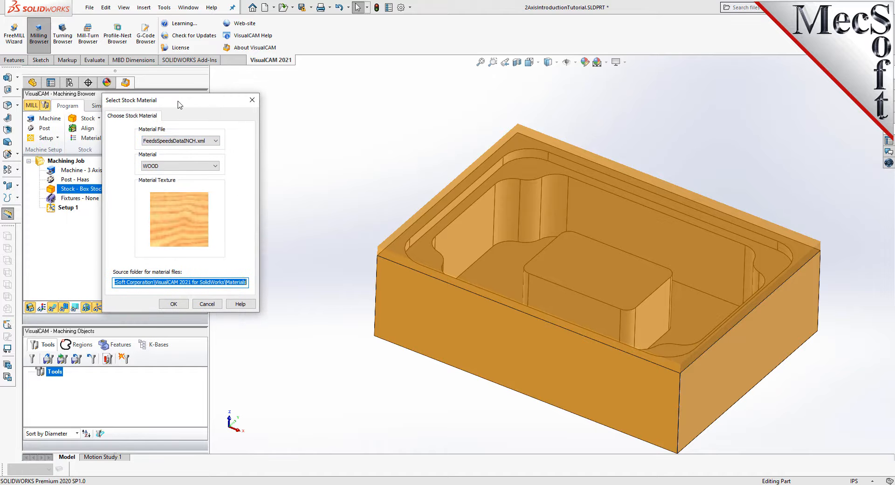
pyautogui.click(216, 166)
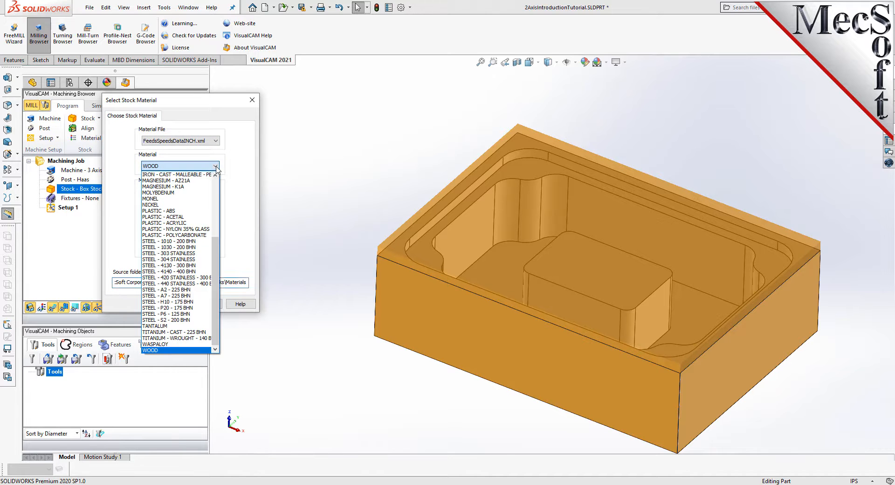
pyautogui.moveTo(218, 264); pyautogui.dragTo(228, 193)
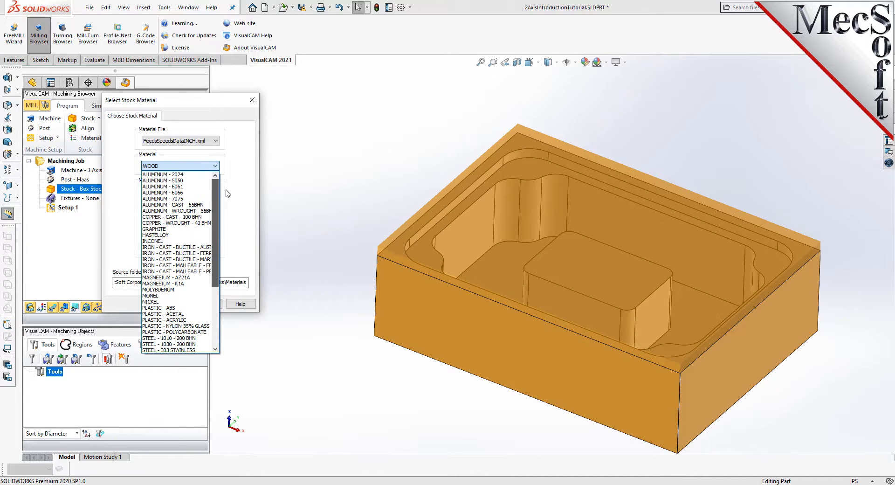
pyautogui.click(189, 186)
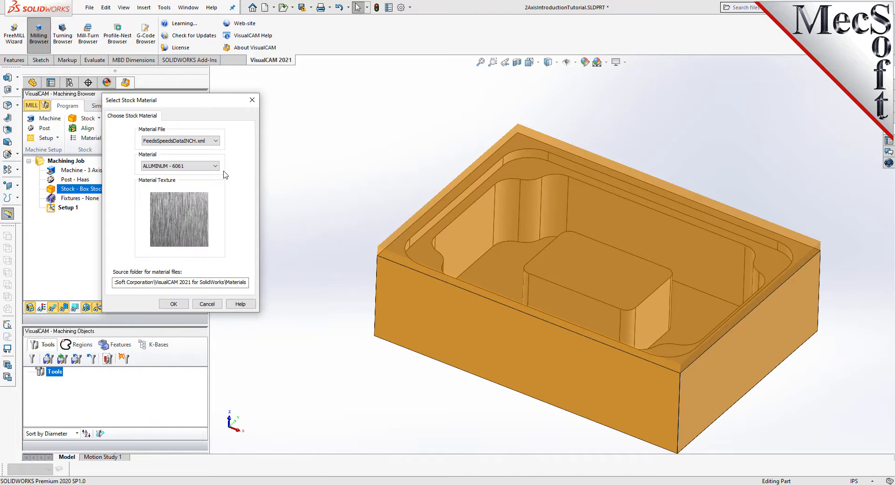
pyautogui.click(179, 305)
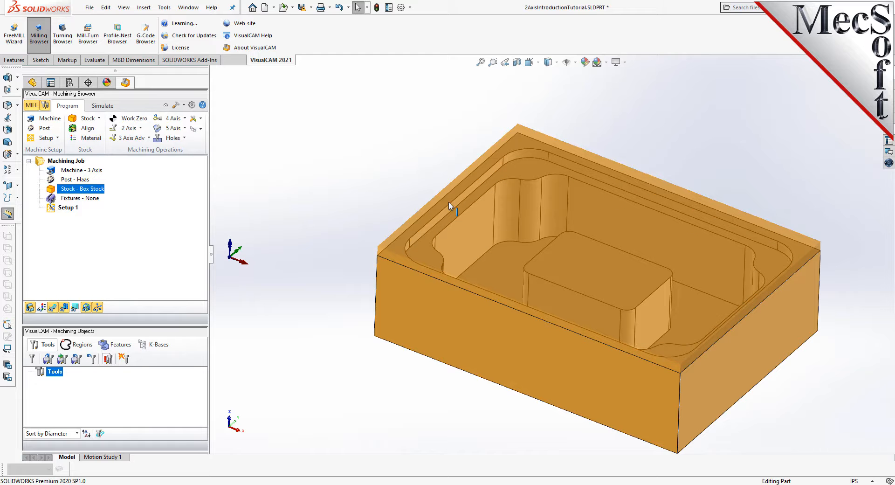
# Step: Preview the aluminum material texture on the stock and turn the texture display back off
pyautogui.click(41, 308)
pyautogui.click(42, 308)
pyautogui.click(42, 308)
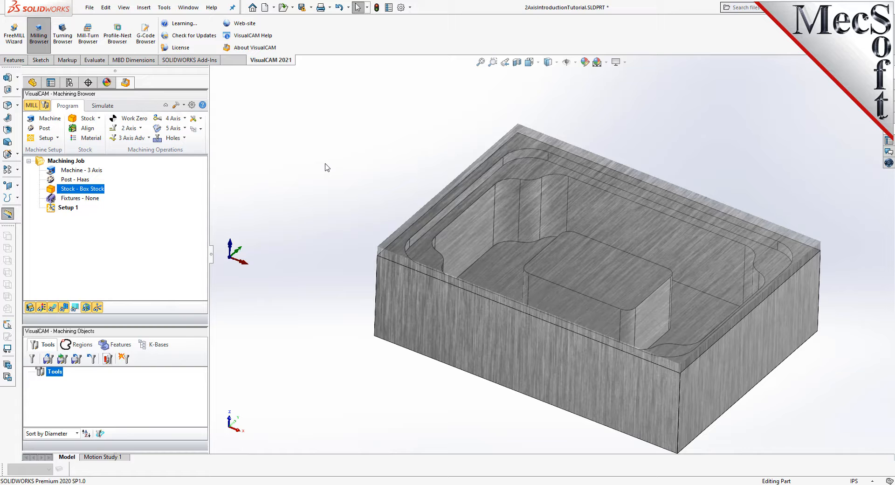
pyautogui.click(42, 307)
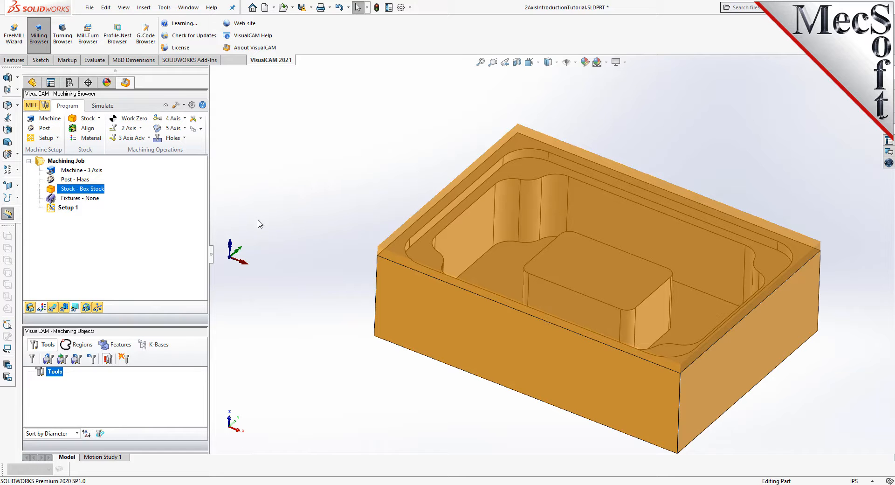
# Step: Generate a work zero at the stock box's highest Z, South West corner, and hide the machine coordinate system triad
pyautogui.click(143, 119)
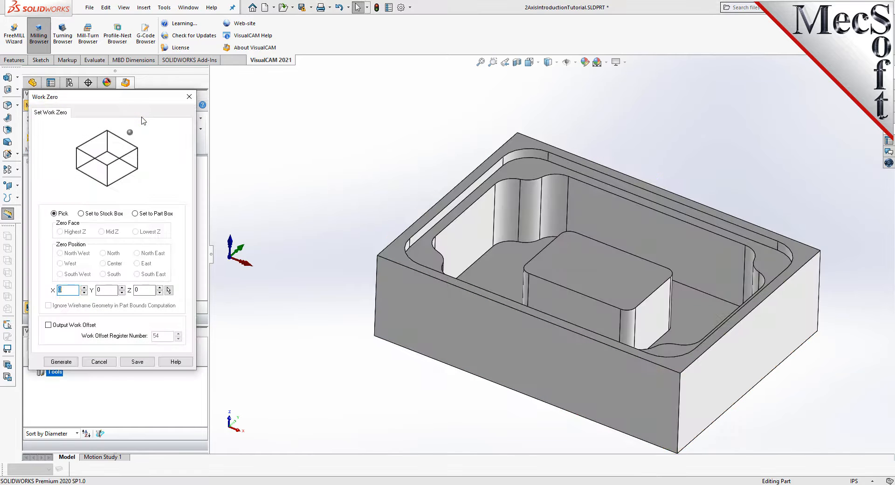
pyautogui.click(81, 215)
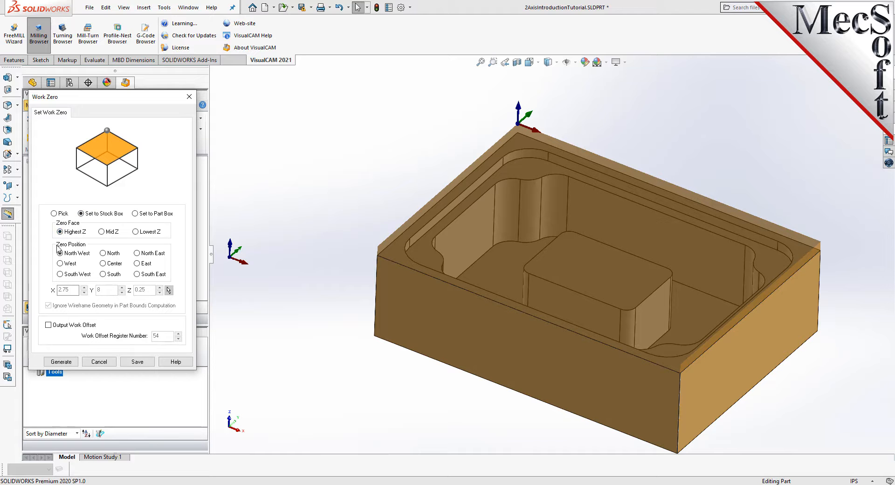
pyautogui.click(59, 274)
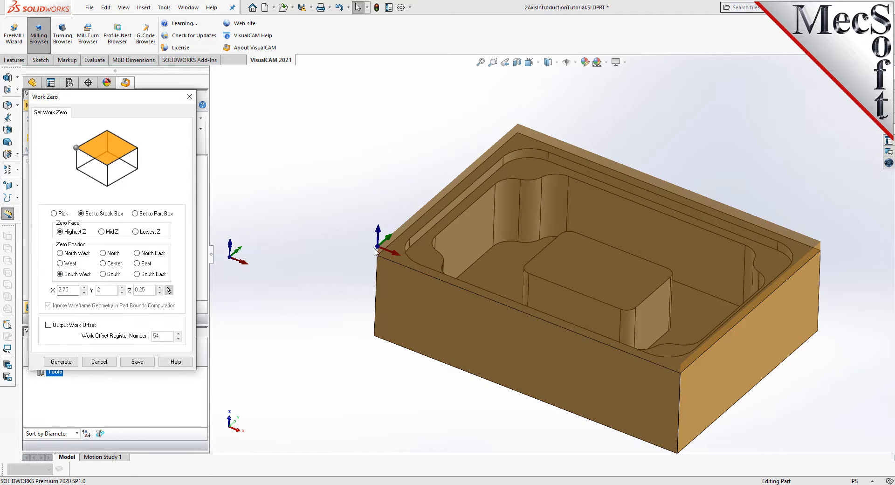
pyautogui.scroll(-6, 391, 251)
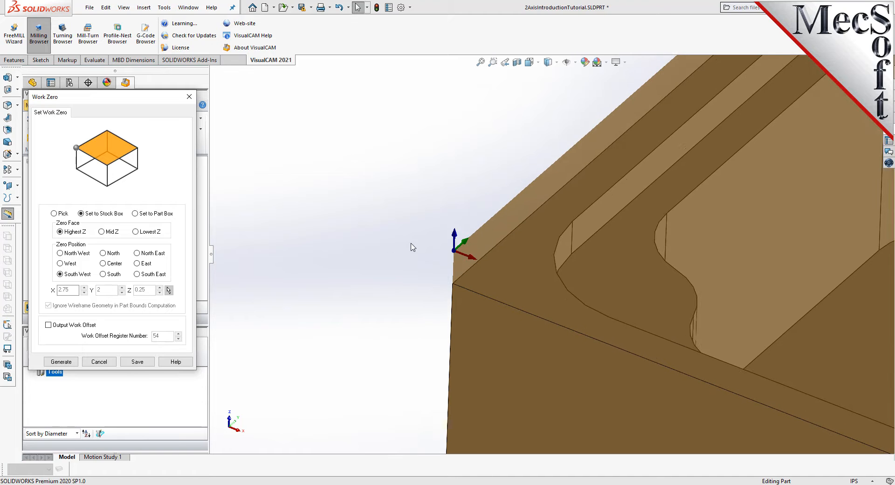
pyautogui.scroll(2, 389, 240)
pyautogui.scroll(5, 389, 242)
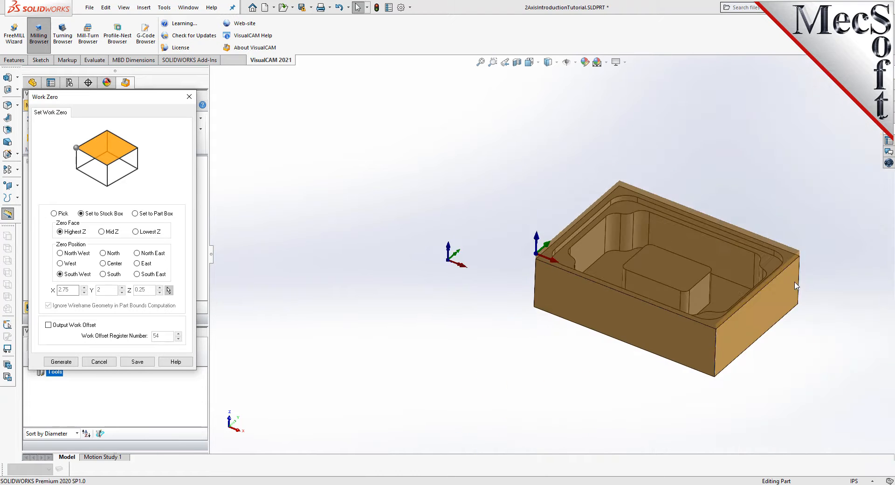
pyautogui.click(68, 362)
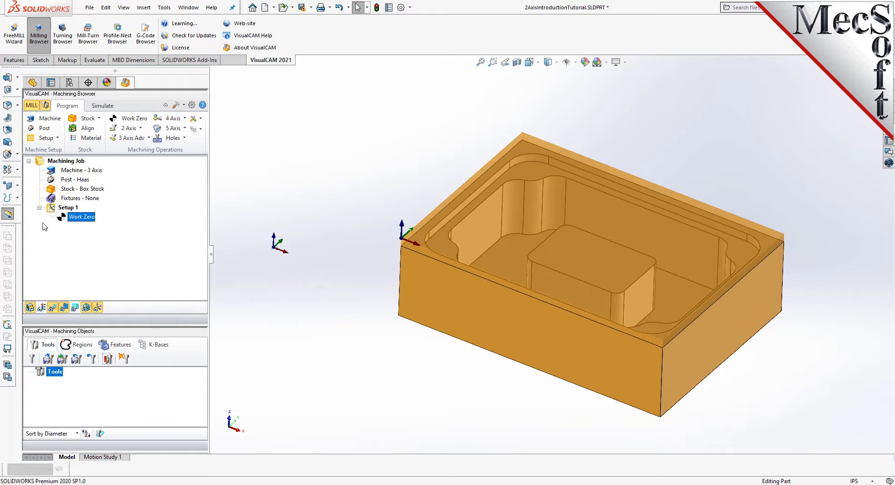
pyautogui.click(85, 309)
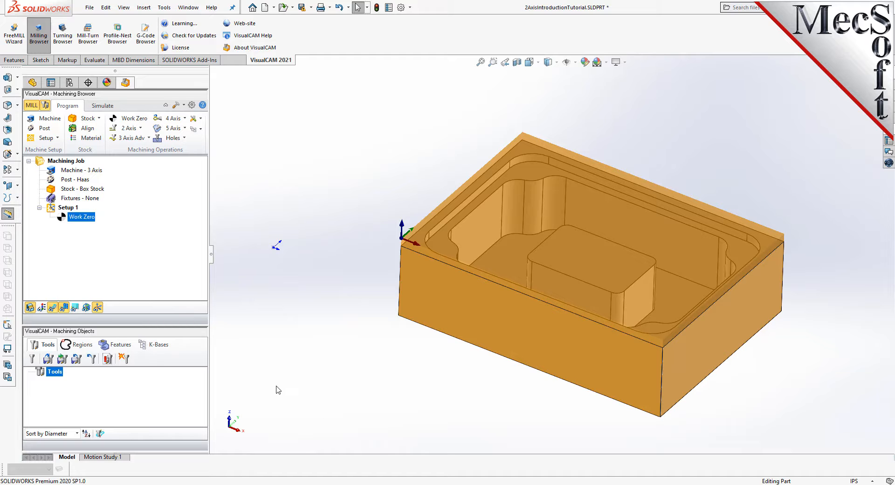
# Step: Load the tool library from the knowledge base file 2AxisIntroductionTutorial.vkb
pyautogui.click(49, 362)
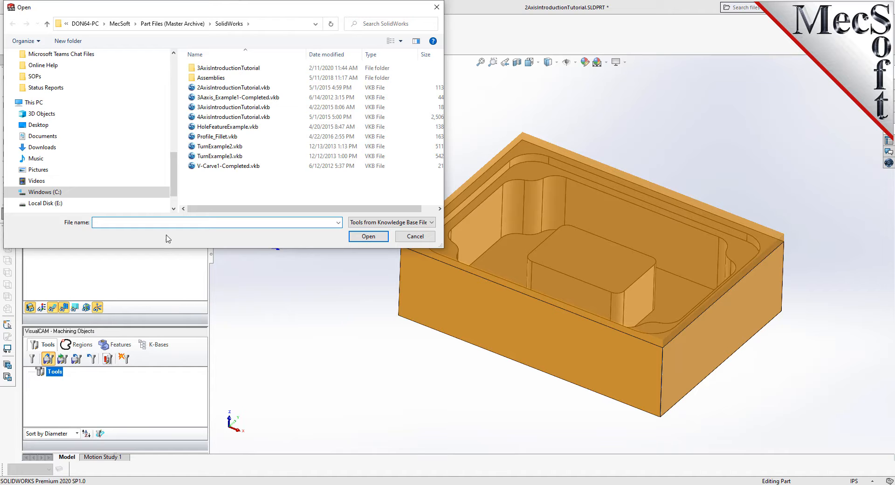
pyautogui.click(212, 88)
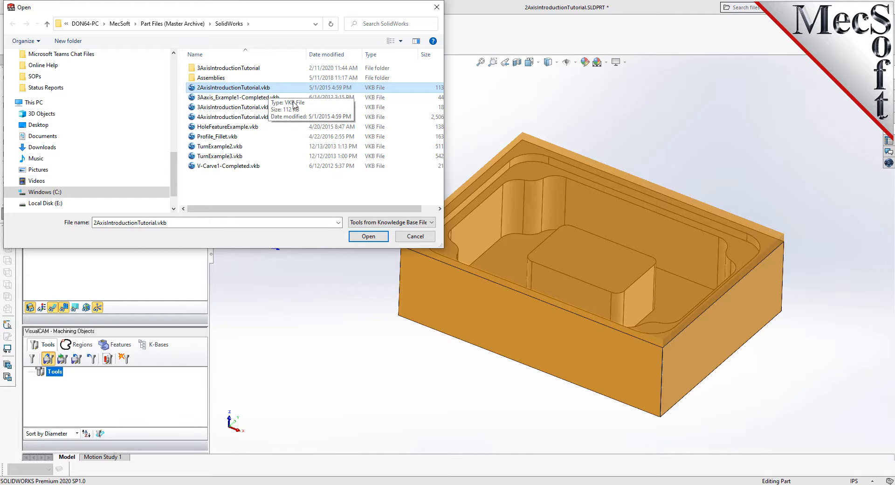
pyautogui.click(368, 236)
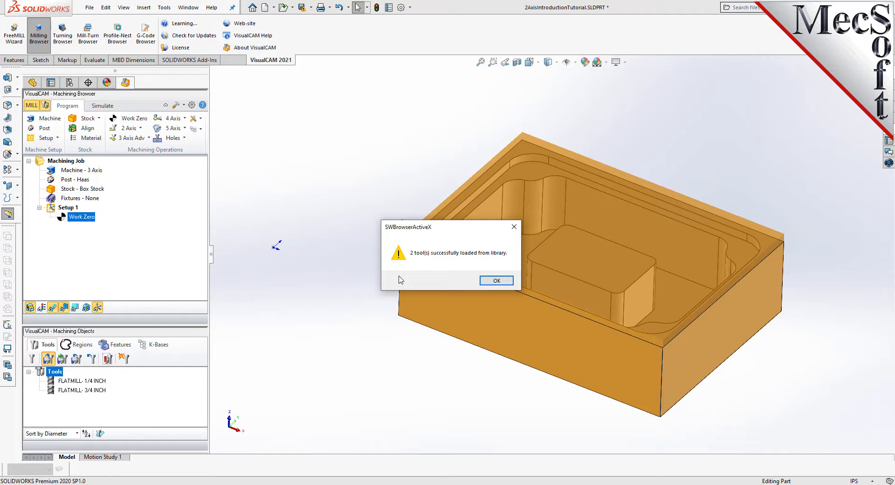
pyautogui.click(499, 281)
# Step: Review the geometry, properties, and feeds and speeds of the 1/4 inch and 3/4 inch flat mills
pyautogui.click(74, 382)
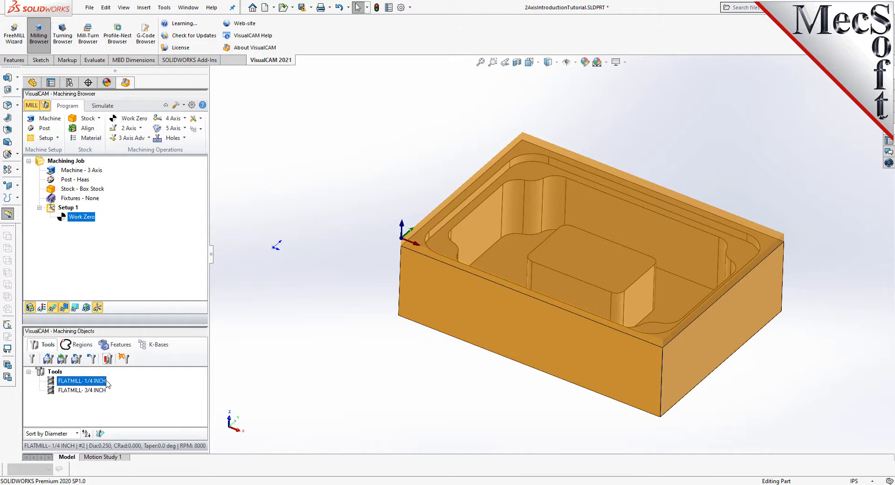
pyautogui.click(96, 391)
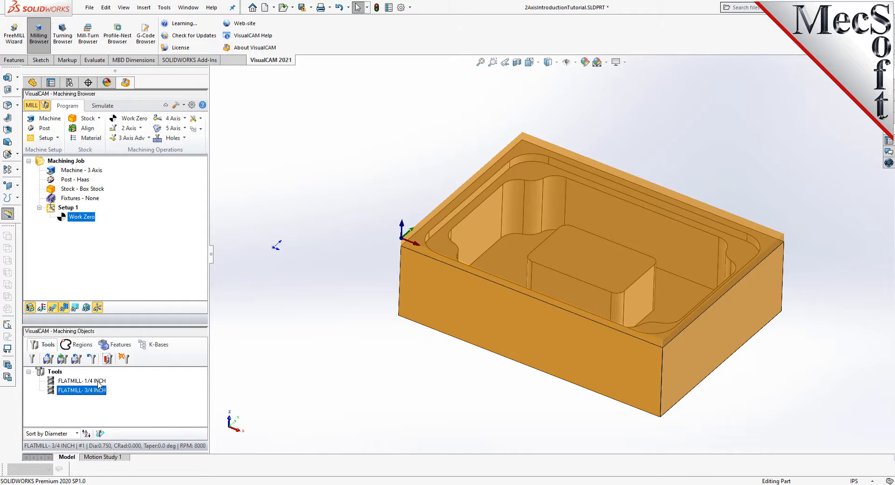
pyautogui.click(98, 381)
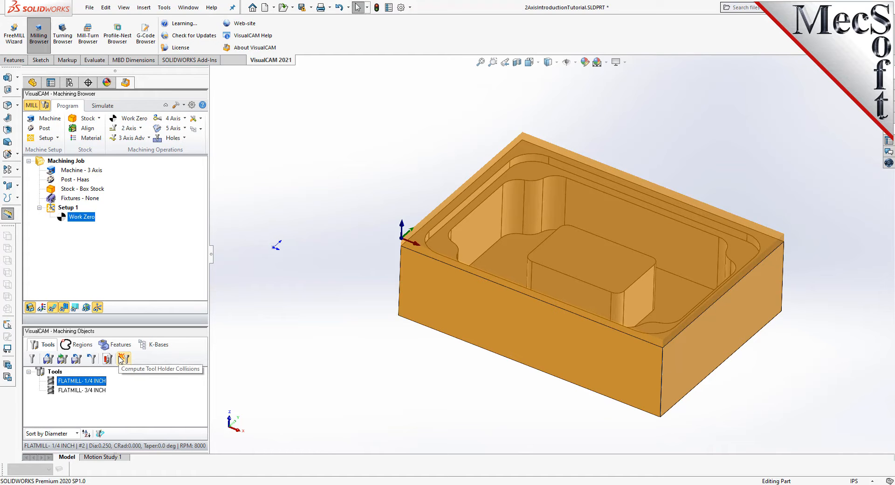
pyautogui.doubleClick(51, 381)
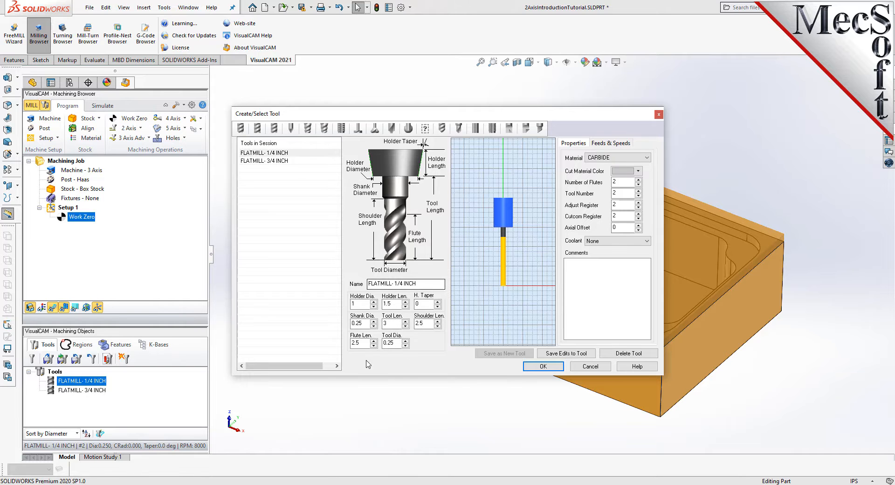
pyautogui.click(608, 145)
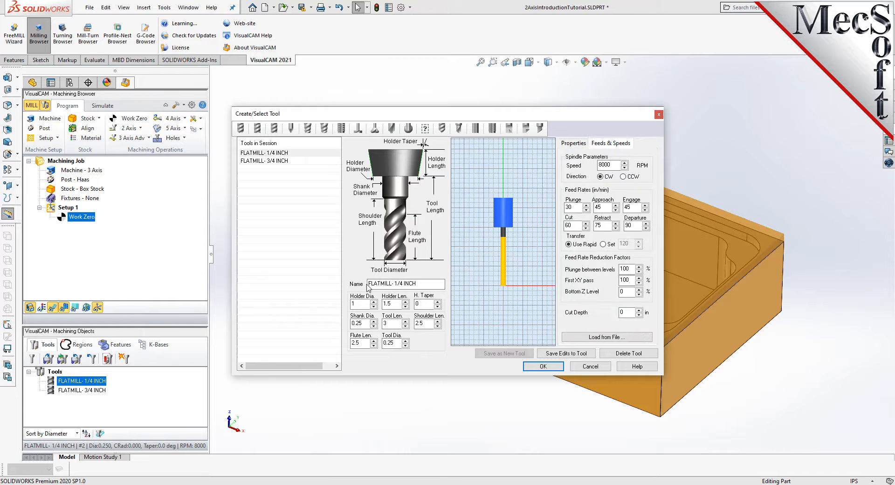
pyautogui.click(279, 161)
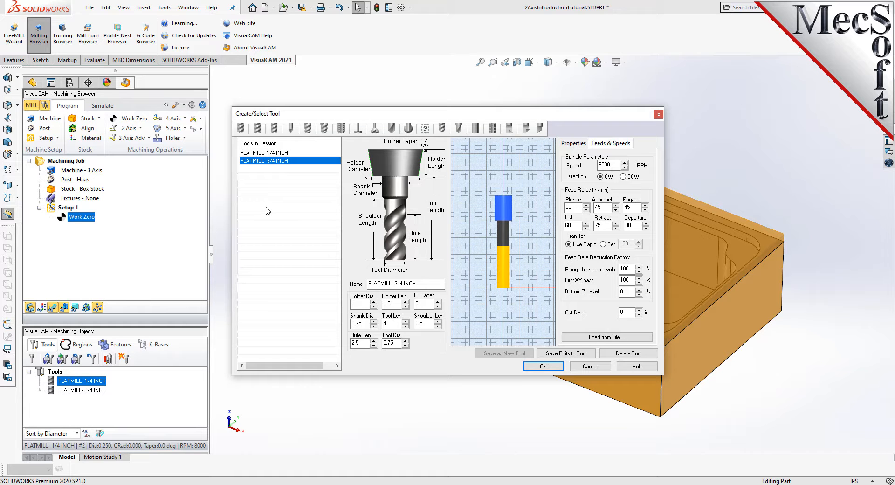
pyautogui.click(277, 154)
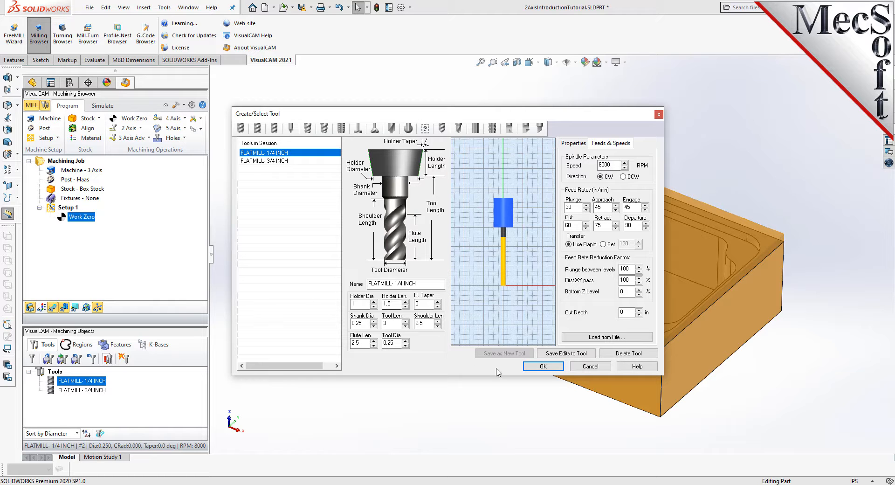
pyautogui.click(549, 369)
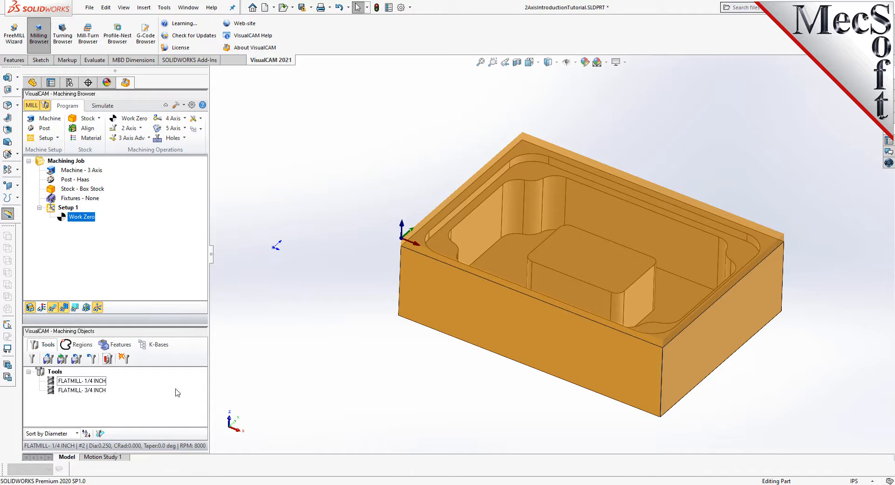
# Step: Enlarge the machining objects area and set the flat area region filter to ignore all inner regions
pyautogui.moveTo(167, 326); pyautogui.dragTo(167, 300)
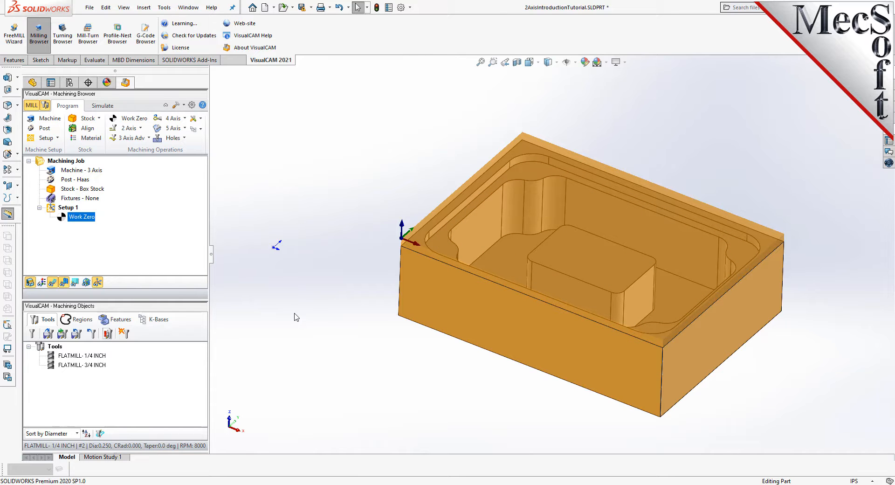
pyautogui.click(82, 320)
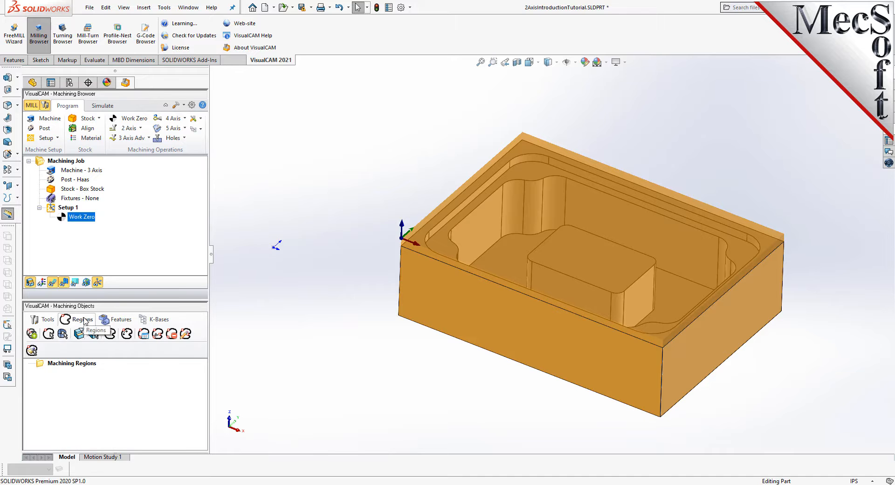
pyautogui.click(79, 334)
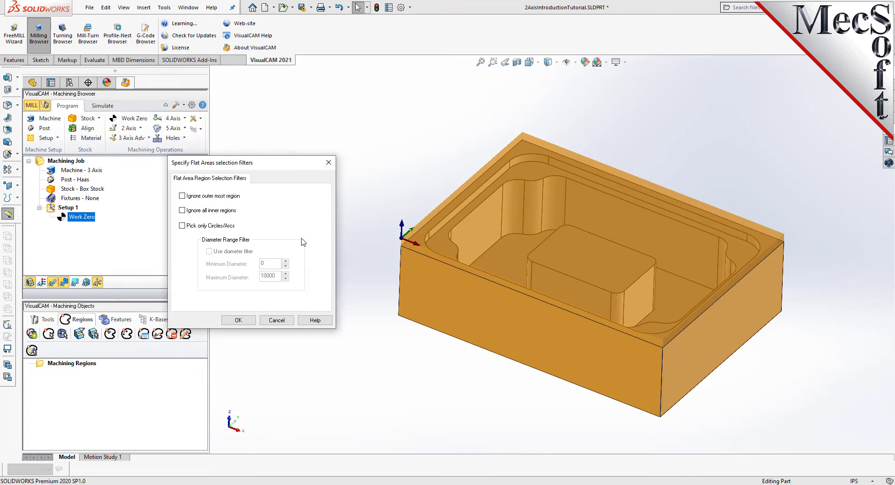
pyautogui.click(181, 210)
pyautogui.click(240, 320)
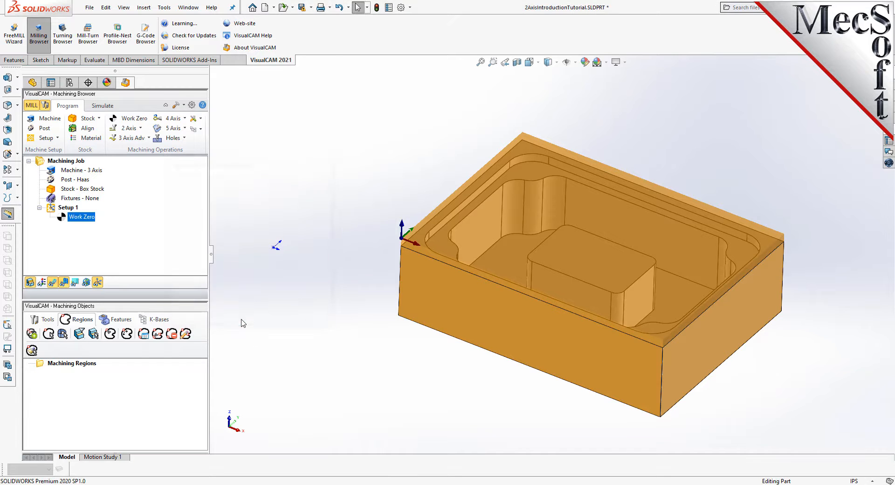
# Step: Create a flat area machining region from the part's top rim face
pyautogui.click(94, 334)
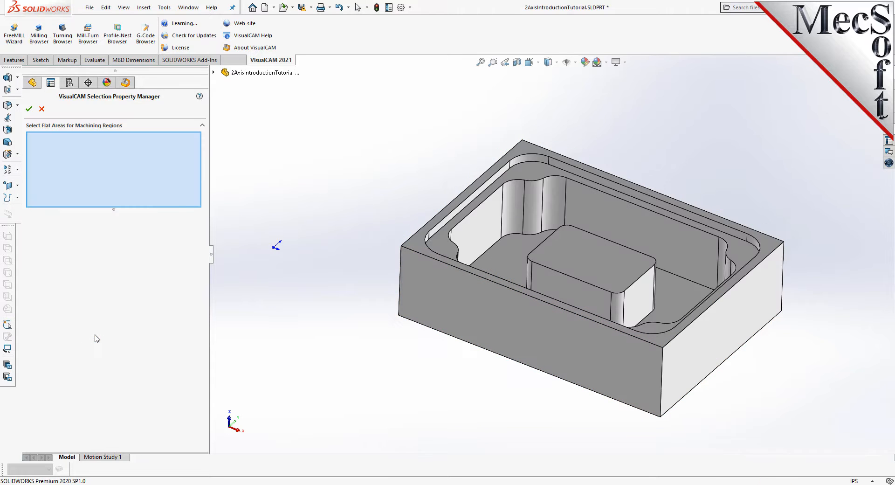
pyautogui.click(468, 197)
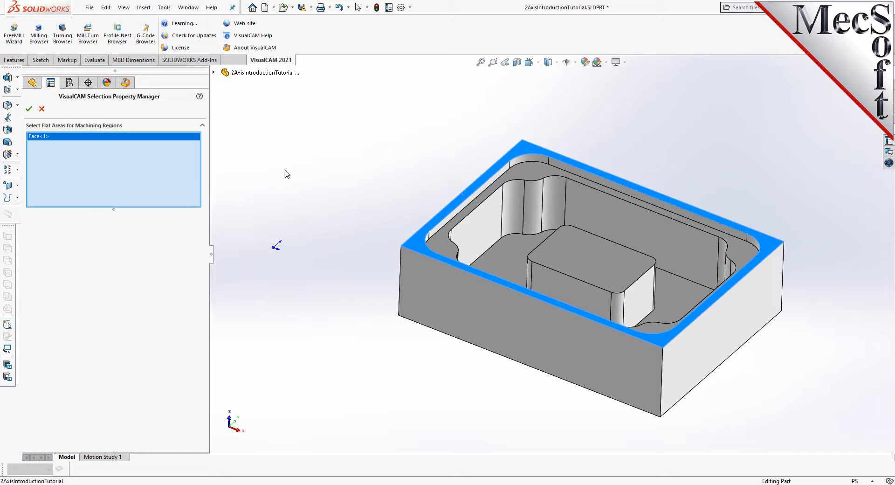
pyautogui.click(28, 109)
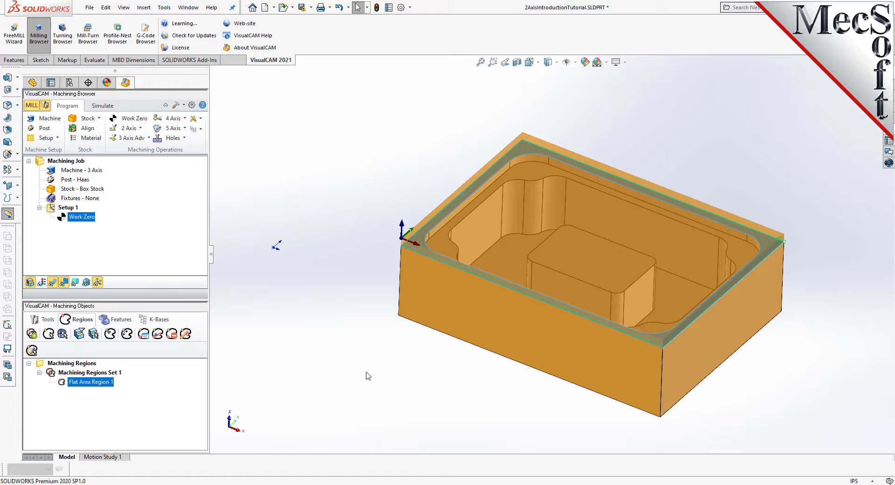
# Step: Hide the box stock display and highlight Flat Area Region 1 in the machining region set
pyautogui.click(70, 383)
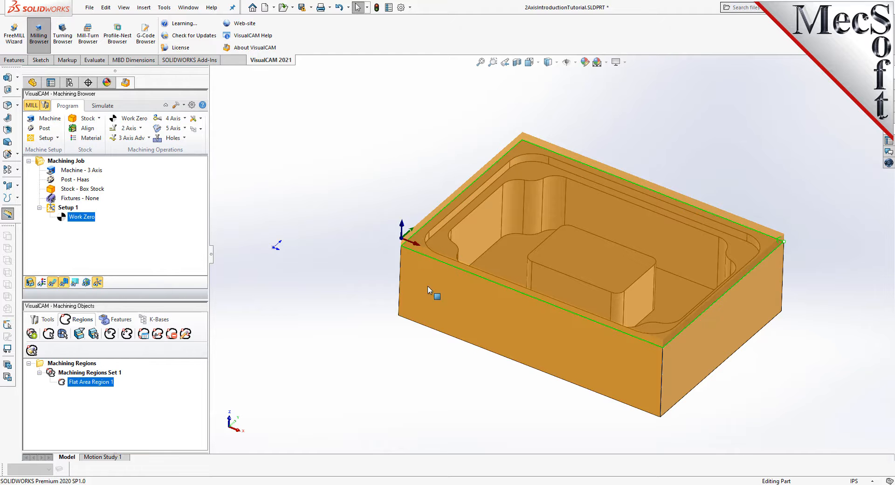
pyautogui.click(30, 283)
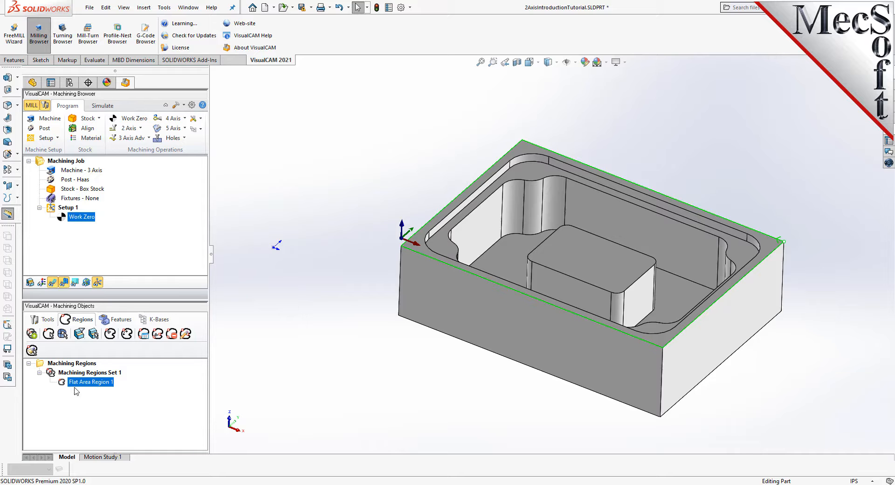
pyautogui.click(64, 375)
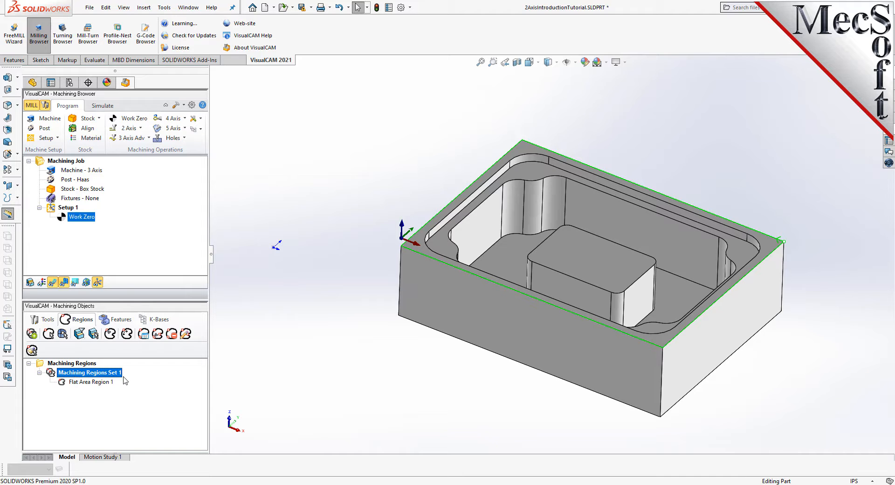
pyautogui.click(65, 383)
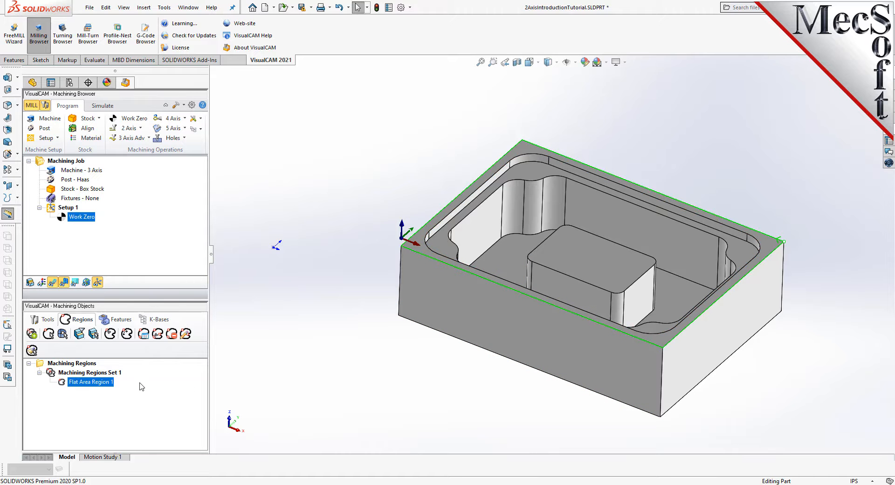
# Step: Create a flat area machining region from the outer boundary of the recessed ledge face below the top rim
pyautogui.click(94, 333)
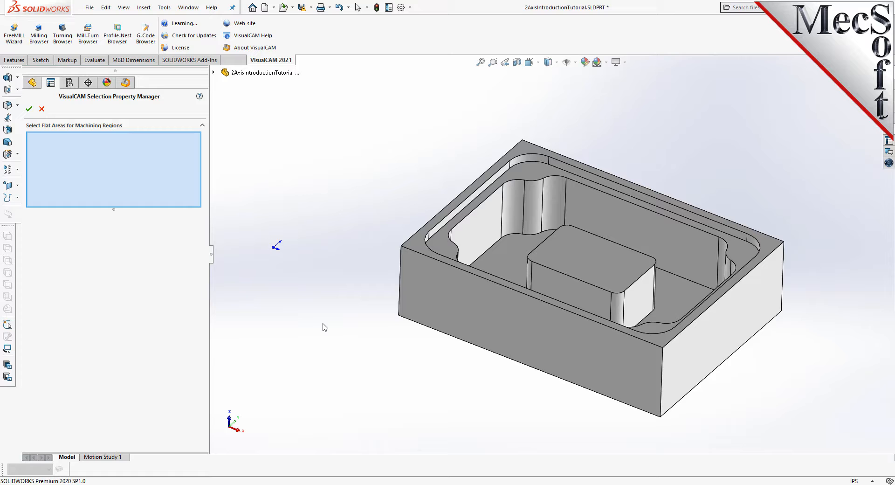
pyautogui.click(442, 245)
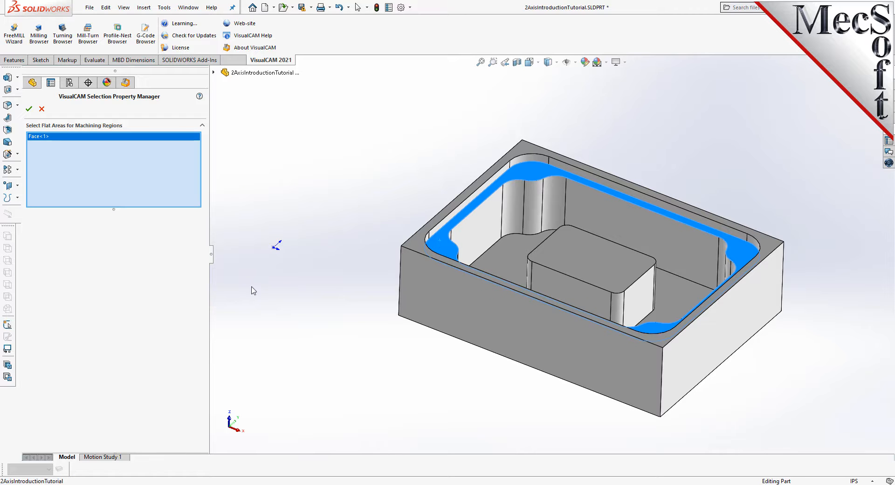
pyautogui.click(29, 110)
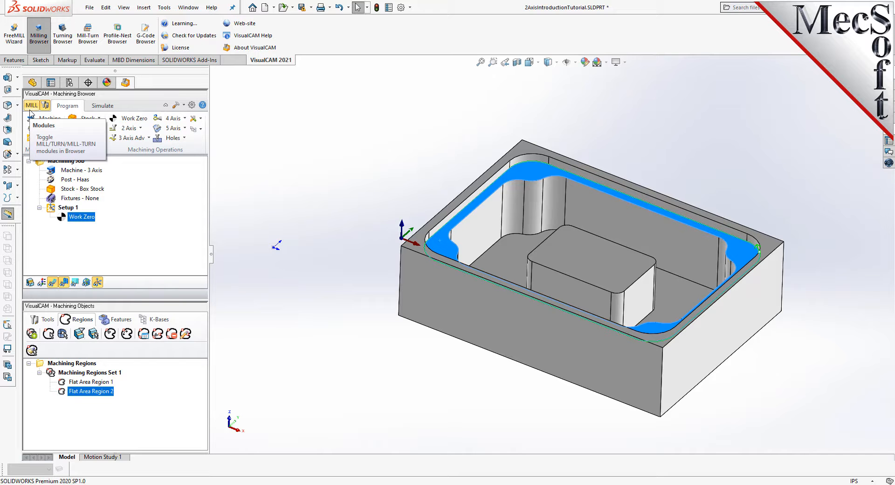
pyautogui.click(338, 188)
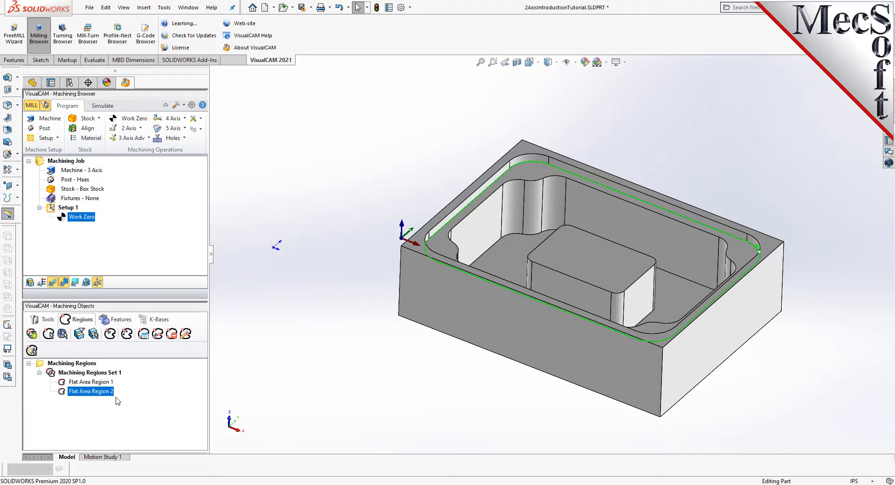
# Step: Set the flat area region filter to ignore the outermost region and stop ignoring all inner regions
pyautogui.click(80, 334)
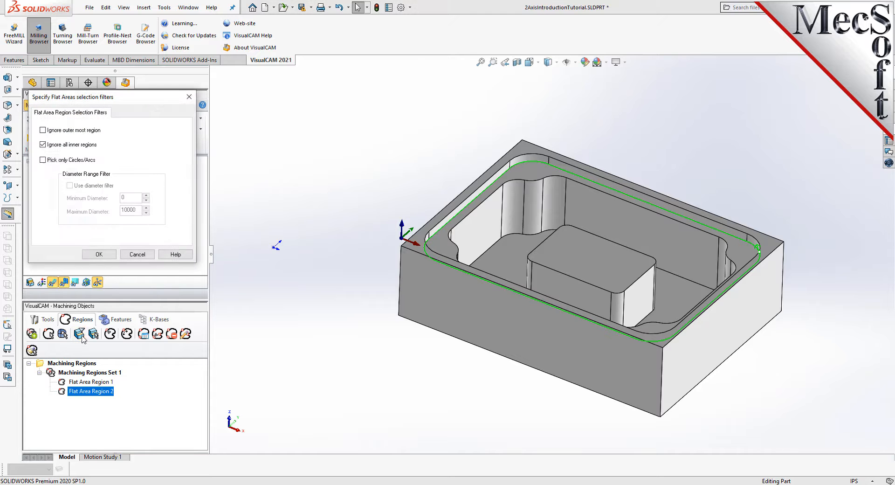
pyautogui.click(45, 145)
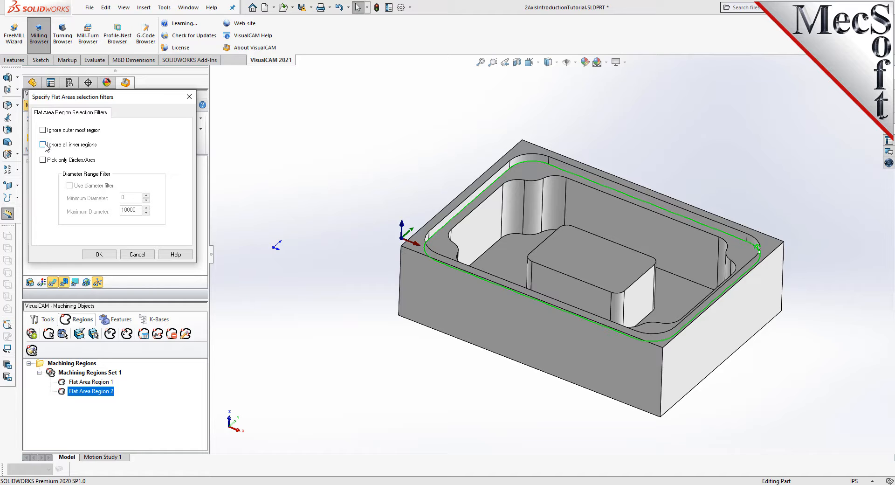
pyautogui.click(43, 132)
pyautogui.click(99, 255)
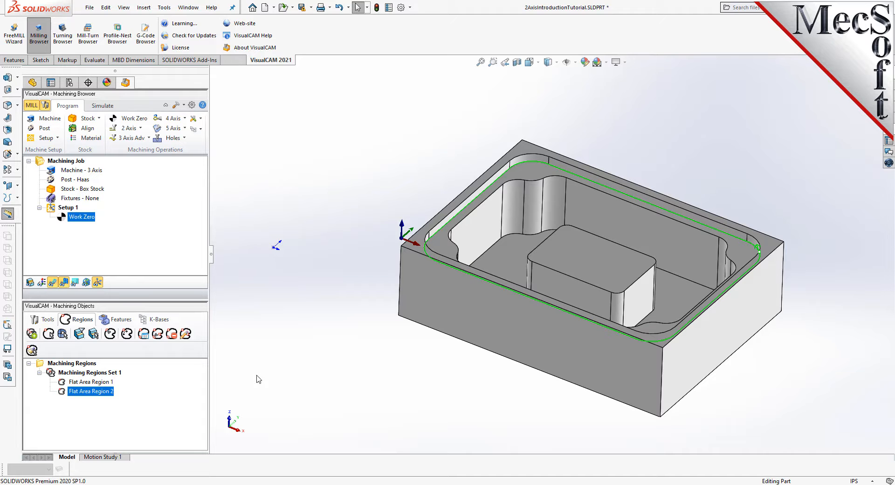
# Step: Create a flat area machining region from the inner boundary of the recessed ledge face
pyautogui.click(94, 334)
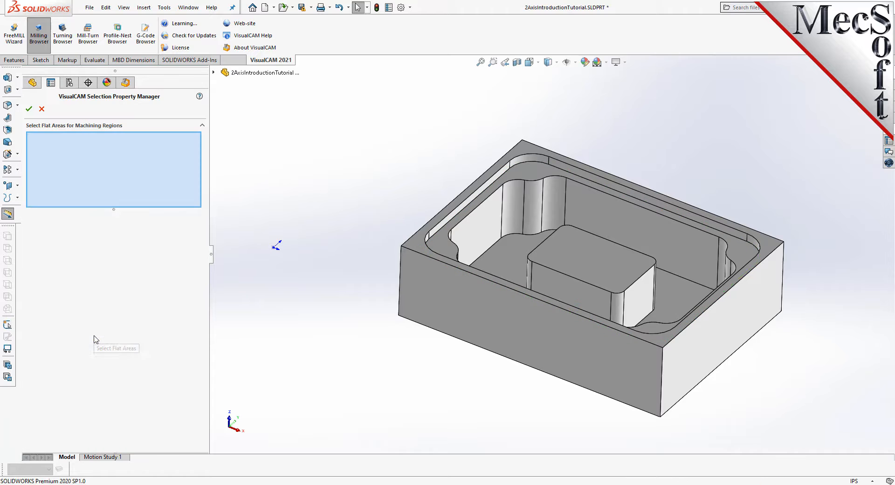
pyautogui.click(446, 246)
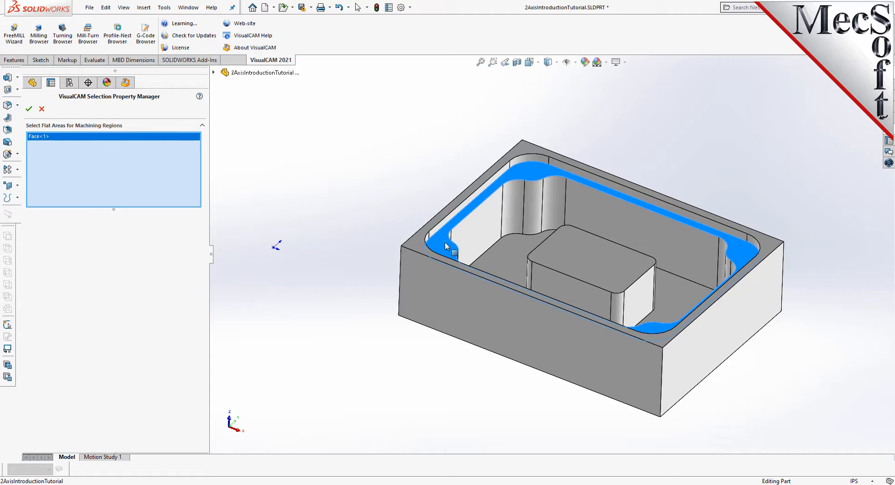
pyautogui.click(29, 110)
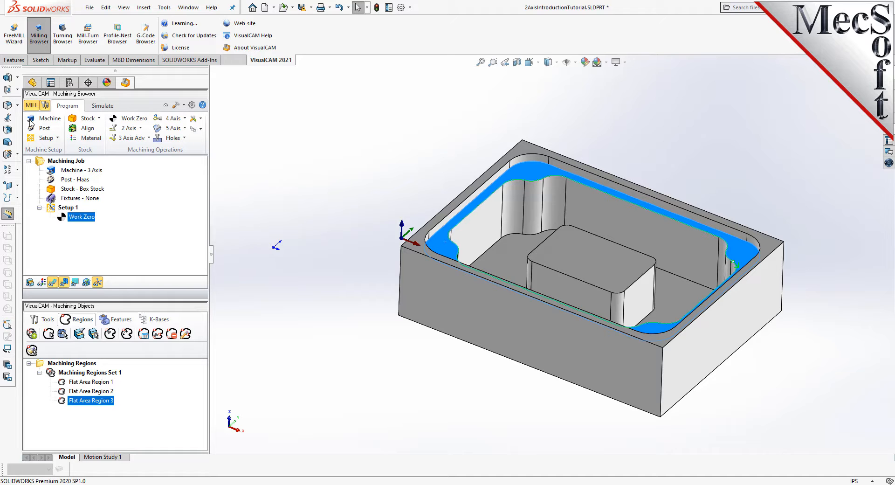
pyautogui.click(366, 234)
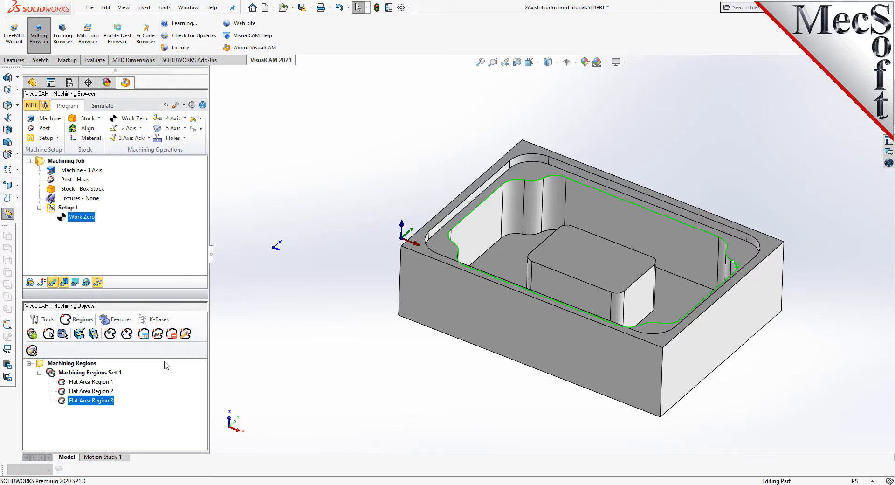
# Step: Highlight each of the three flat area regions on the part to review their boundaries
pyautogui.click(91, 382)
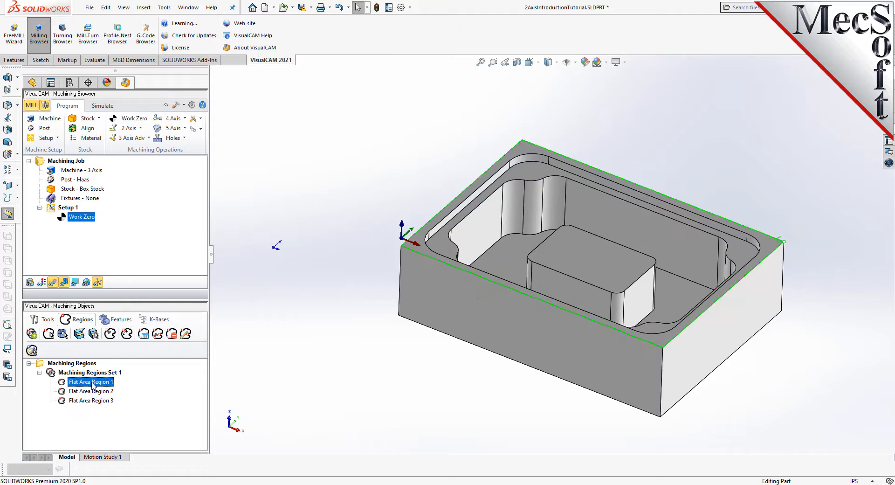
pyautogui.click(99, 395)
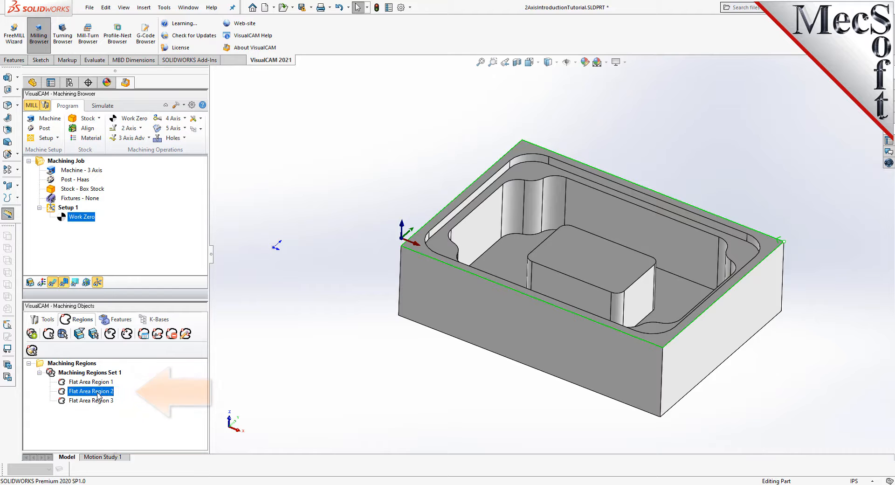
pyautogui.click(98, 401)
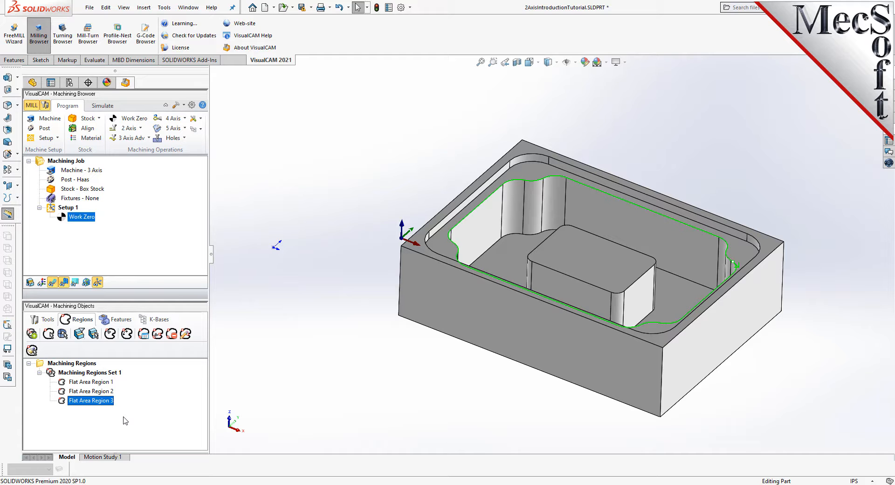
# Step: Start a 2 1/2 Axis Facing operation and check its avoid regions and part regions settings
pyautogui.click(46, 321)
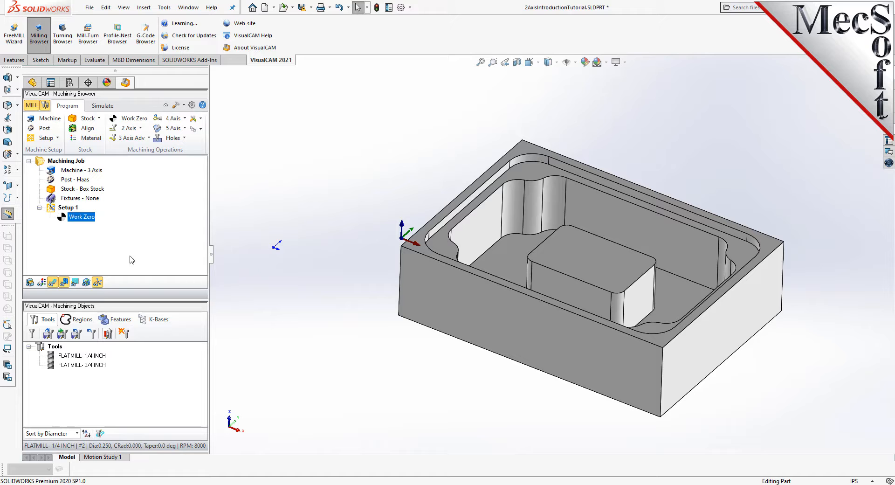
pyautogui.click(140, 127)
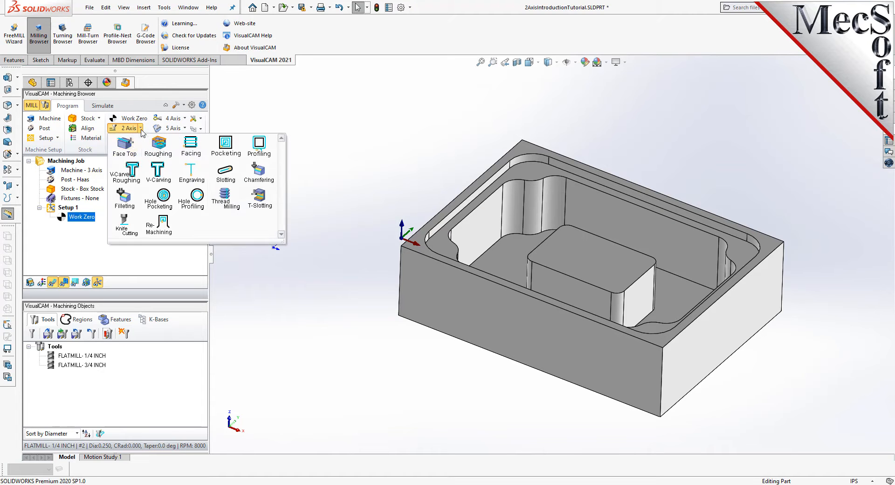
pyautogui.click(204, 159)
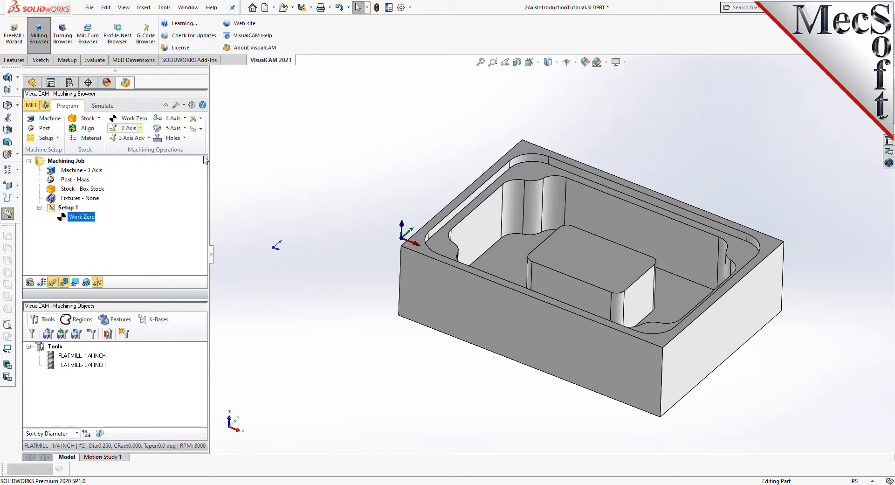
pyautogui.moveTo(121, 98); pyautogui.dragTo(224, 101)
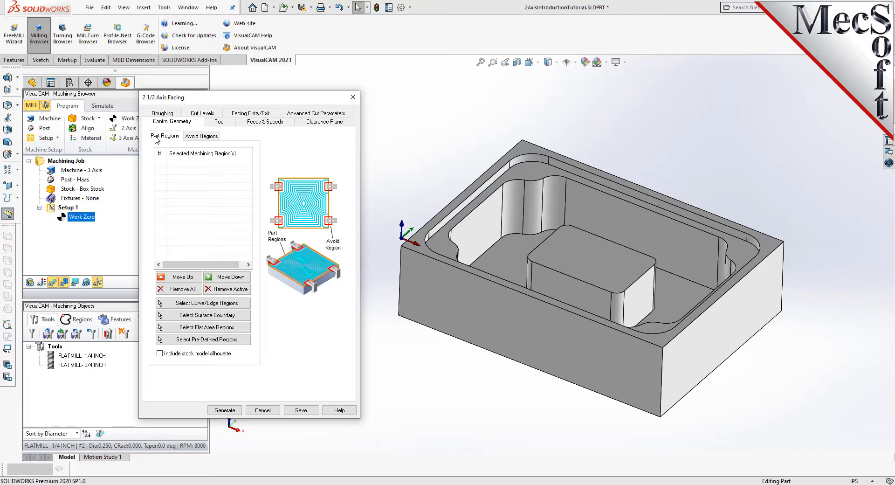
pyautogui.click(201, 137)
pyautogui.click(169, 138)
# Step: Assign the predefined Flat Area Region 1 as the part region of the facing operation
pyautogui.click(243, 344)
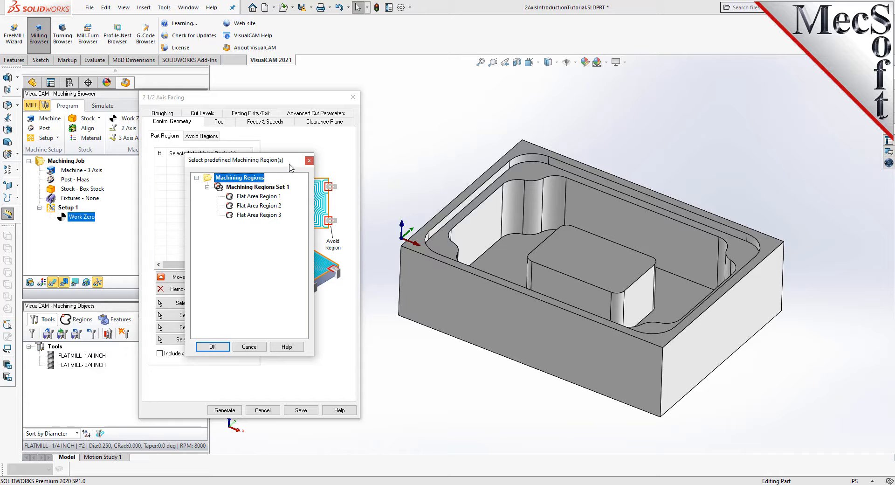
pyautogui.click(283, 188)
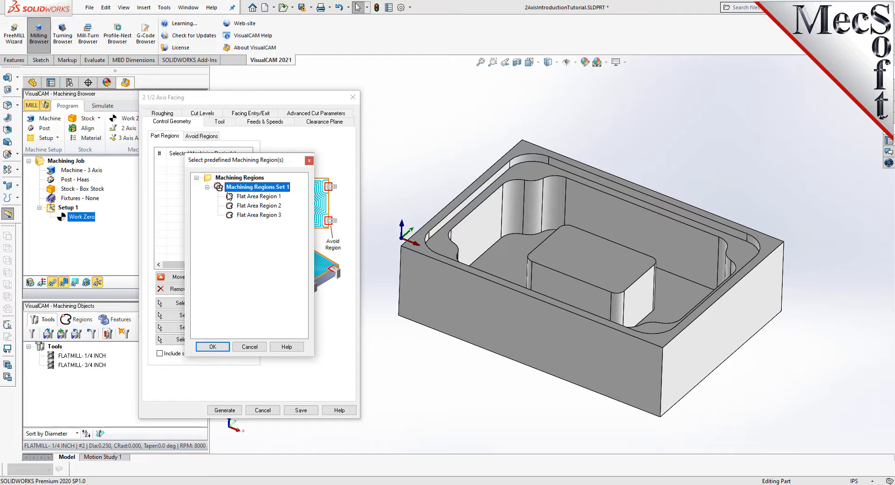
pyautogui.click(278, 197)
pyautogui.click(276, 206)
pyautogui.click(274, 216)
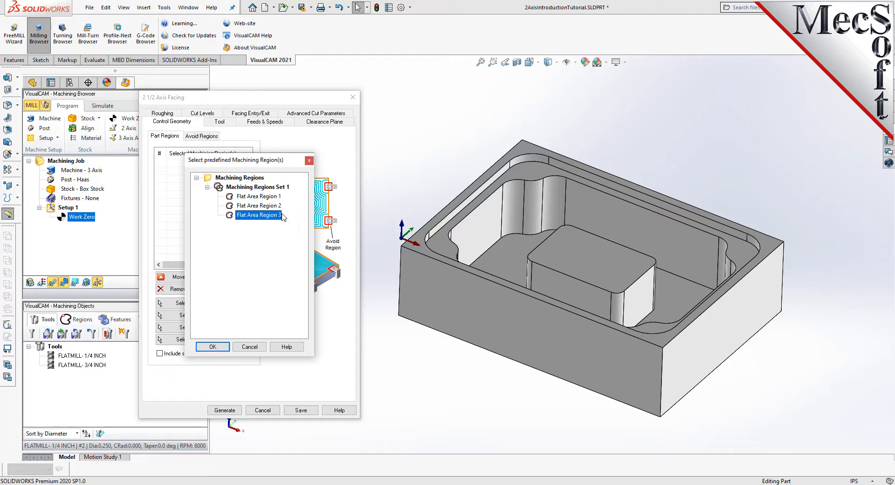
pyautogui.click(275, 198)
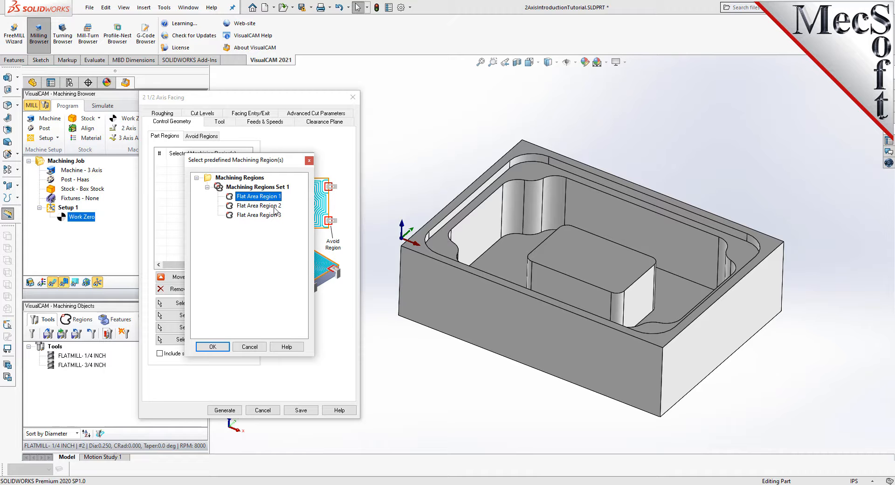
pyautogui.click(275, 207)
pyautogui.click(268, 216)
pyautogui.click(272, 199)
pyautogui.click(216, 347)
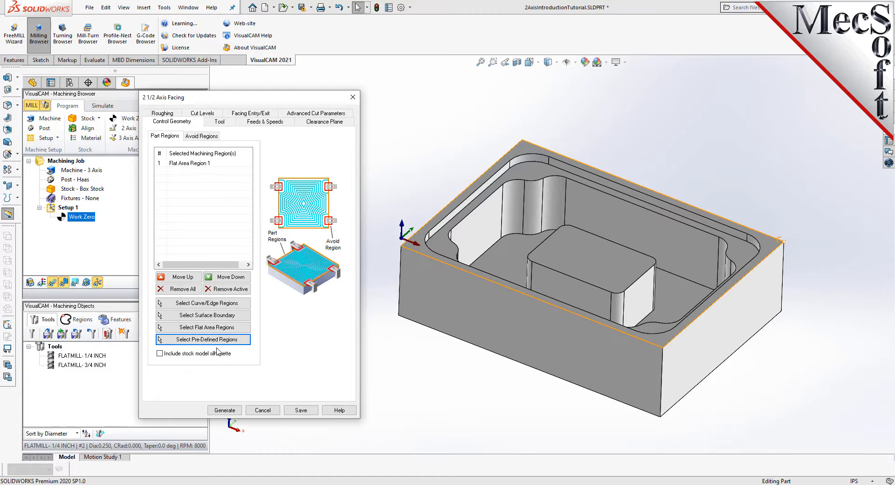
pyautogui.click(205, 165)
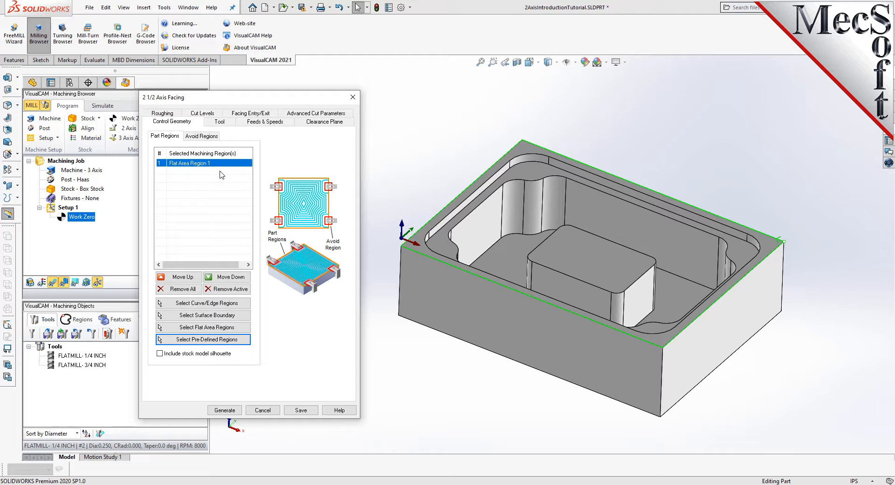
# Step: Choose FLATMILL- 3/4 INCH as the facing tool and review the operation's feeds and speeds
pyautogui.click(229, 123)
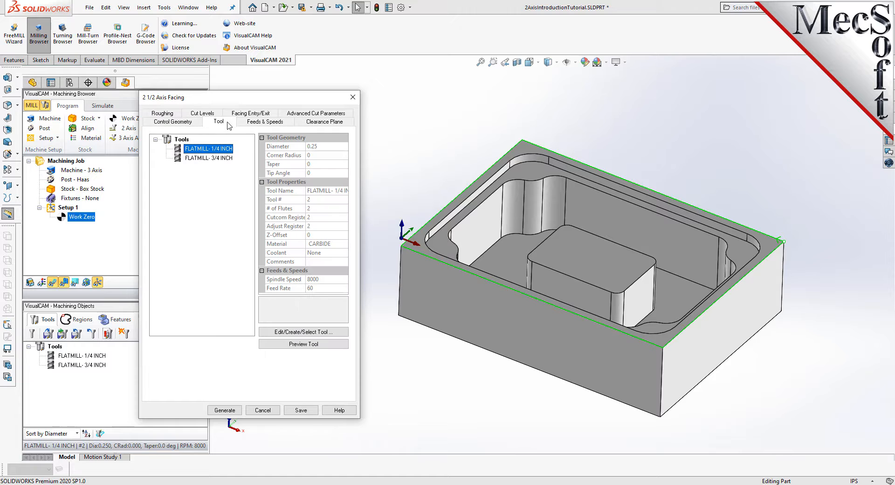
pyautogui.click(205, 158)
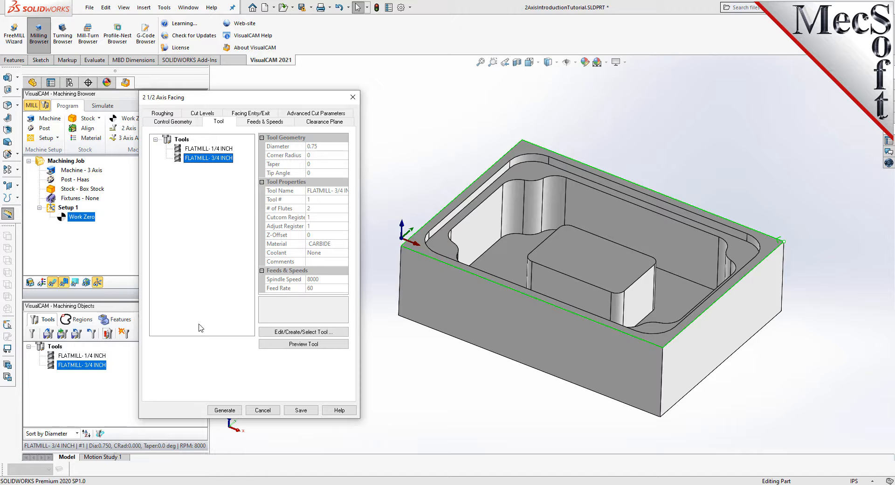
pyautogui.click(274, 122)
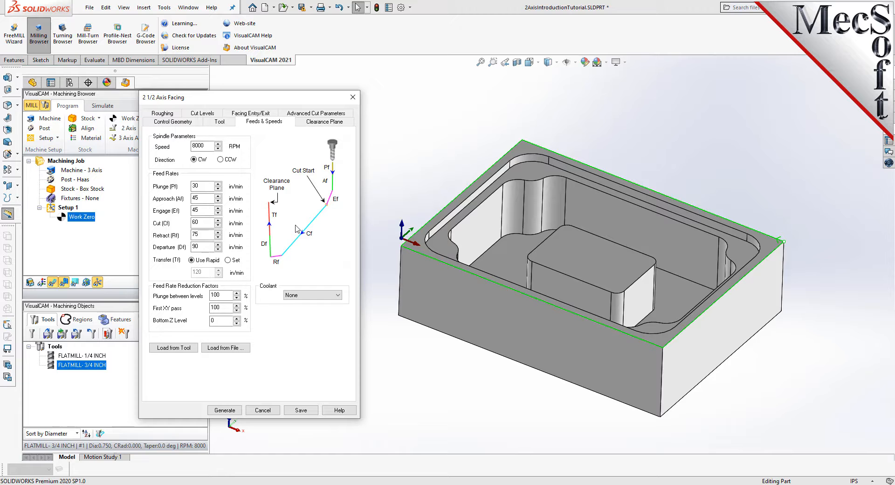
# Step: Use the automatic clearance plane definition with the Clearance Plane cut transfer method, and inspect the plane above the part
pyautogui.click(327, 123)
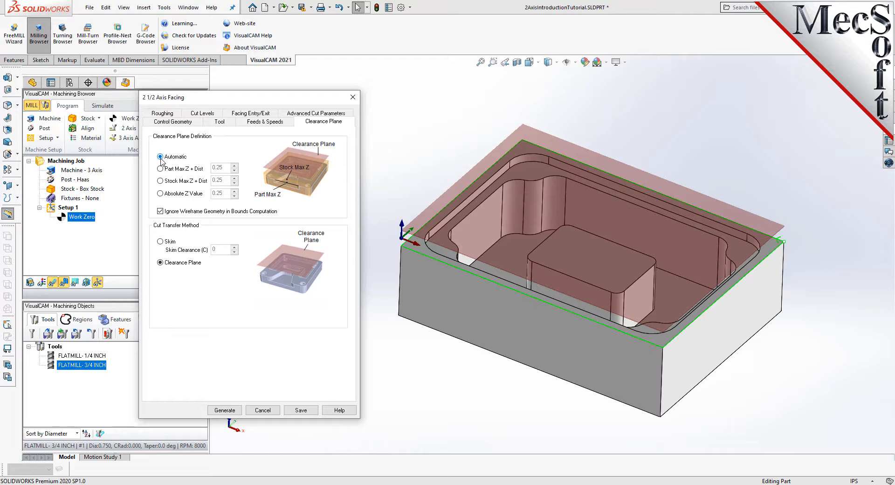
pyautogui.click(160, 242)
pyautogui.click(160, 263)
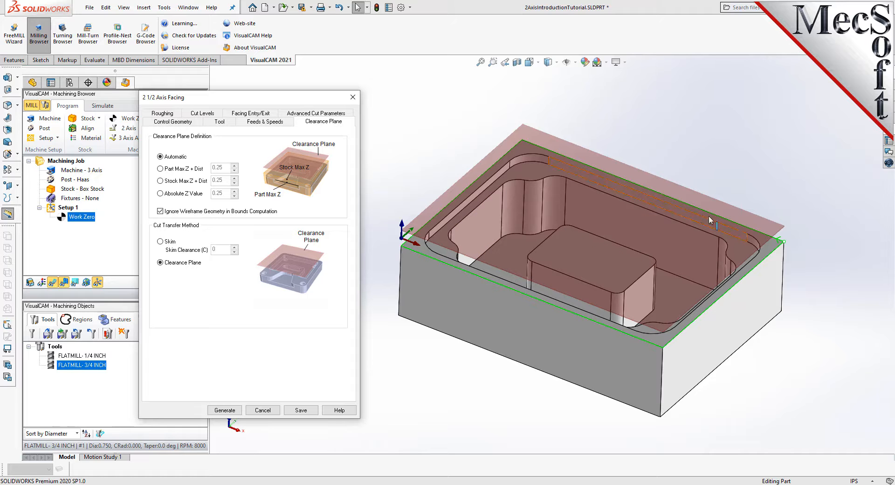
pyautogui.moveTo(629, 239)
pyautogui.mouseDown(button='middle')
pyautogui.moveTo(573, 184)
pyautogui.moveTo(633, 243)
pyautogui.moveTo(616, 239)
pyautogui.mouseUp(button='middle')
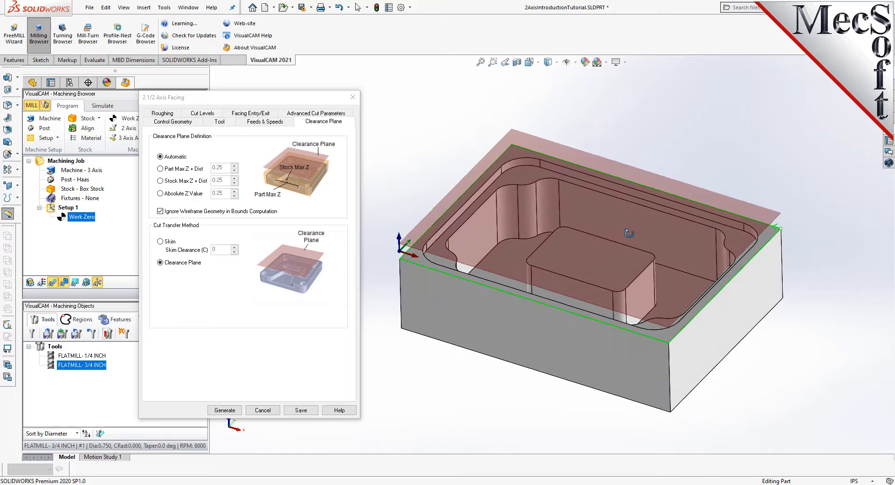
# Step: Set the facing operation's roughing tolerance to 0.001, stock to 0 and stepover to 30% of the tool diameter
pyautogui.click(174, 117)
pyautogui.click(174, 115)
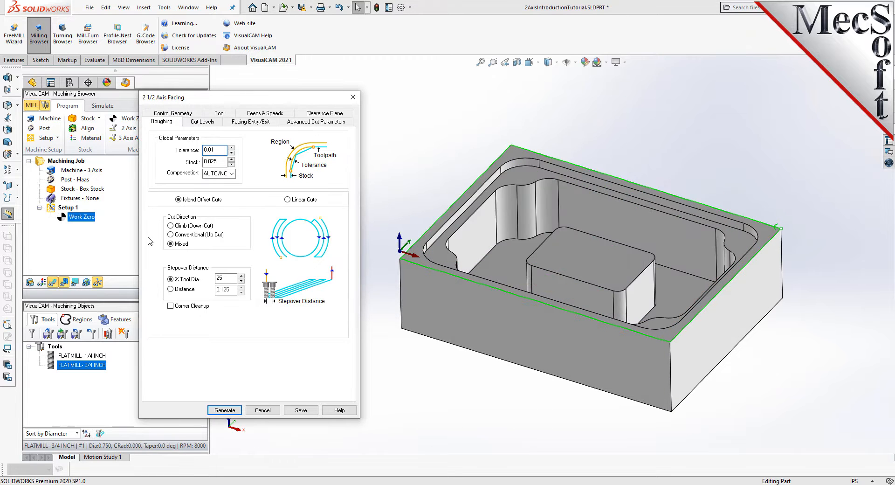
pyautogui.moveTo(220, 151); pyautogui.dragTo(194, 152)
pyautogui.write('0.001')
pyautogui.moveTo(229, 161); pyautogui.dragTo(185, 162)
pyautogui.write('0')
pyautogui.doubleClick(226, 278)
pyautogui.write('30')
pyautogui.click(171, 289)
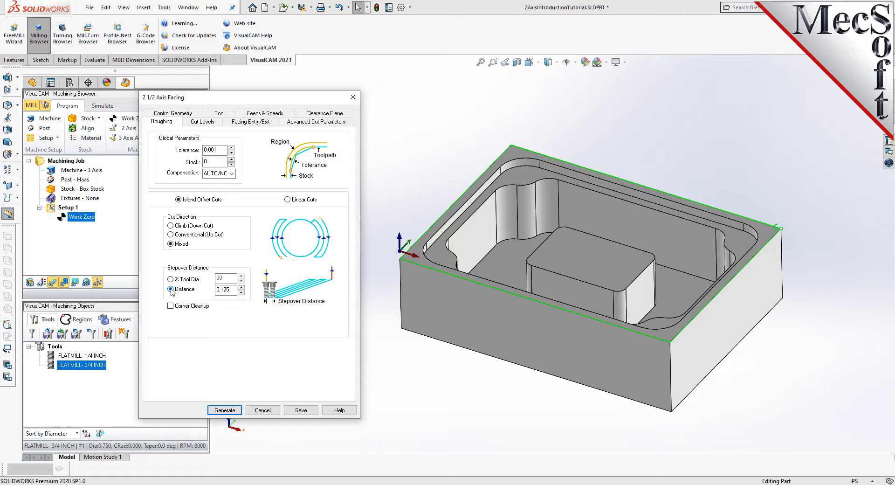
pyautogui.click(171, 279)
# Step: Define the facing cut geometry's location as At Bottom and set the total cut depth to 0.25
pyautogui.click(203, 122)
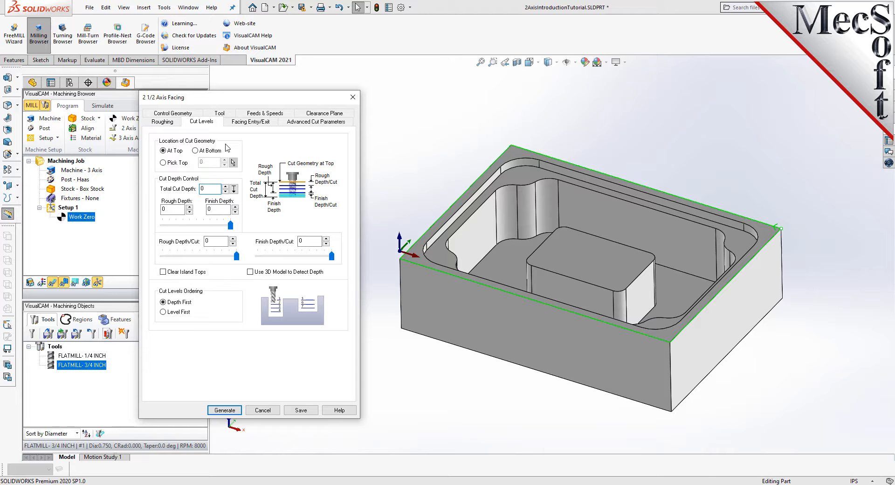
pyautogui.click(196, 151)
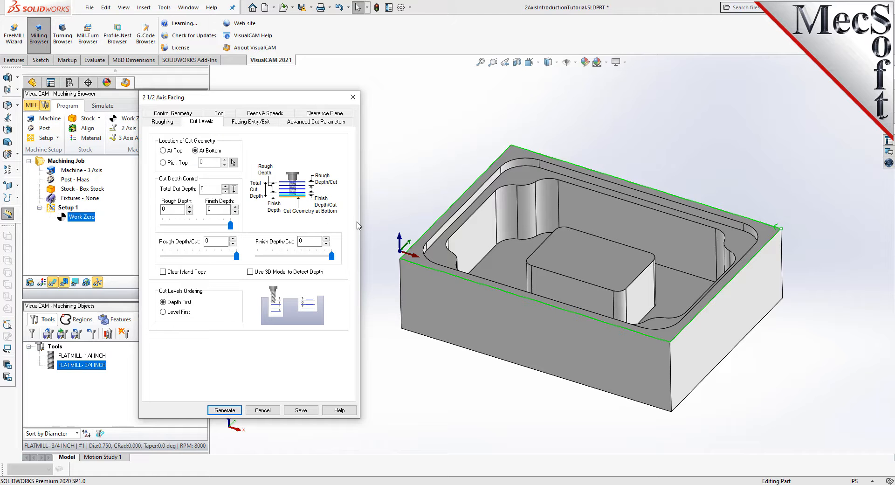
pyautogui.click(417, 258)
pyautogui.click(205, 189)
pyautogui.write('0.25')
# Step: Allocate the full 0.25 cut depth to the rough depth, with a finish depth of 0
pyautogui.click(231, 225)
pyautogui.moveTo(174, 209); pyautogui.dragTo(160, 211)
pyautogui.moveTo(216, 189); pyautogui.dragTo(185, 190)
pyautogui.moveTo(231, 225); pyautogui.dragTo(185, 233)
pyautogui.moveTo(204, 232); pyautogui.dragTo(231, 234)
pyautogui.moveTo(175, 209); pyautogui.dragTo(142, 205)
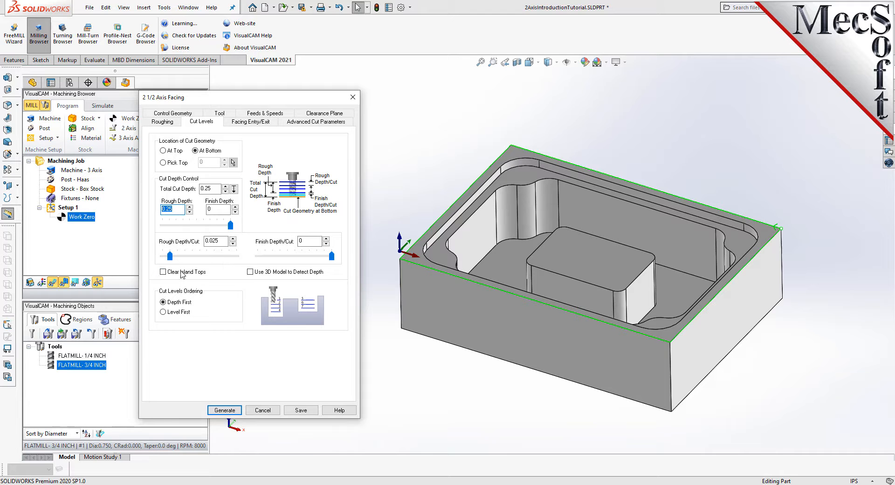
# Step: Set the rough depth per cut to 0.25 with Depth First ordering and generate the facing toolpath
pyautogui.click(171, 256)
pyautogui.moveTo(303, 241); pyautogui.dragTo(272, 242)
pyautogui.moveTo(170, 257); pyautogui.dragTo(154, 258)
pyautogui.doubleClick(216, 189)
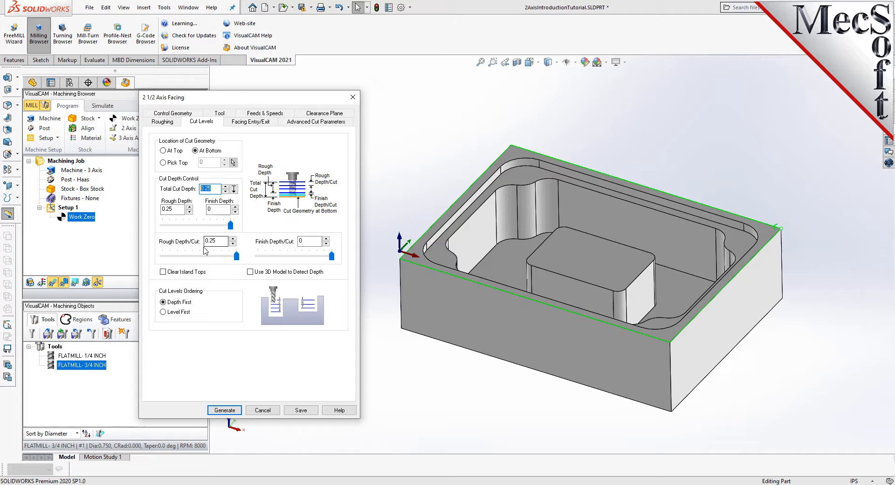
pyautogui.moveTo(174, 210); pyautogui.dragTo(150, 207)
pyautogui.moveTo(220, 241); pyautogui.dragTo(195, 239)
pyautogui.click(164, 303)
pyautogui.click(224, 410)
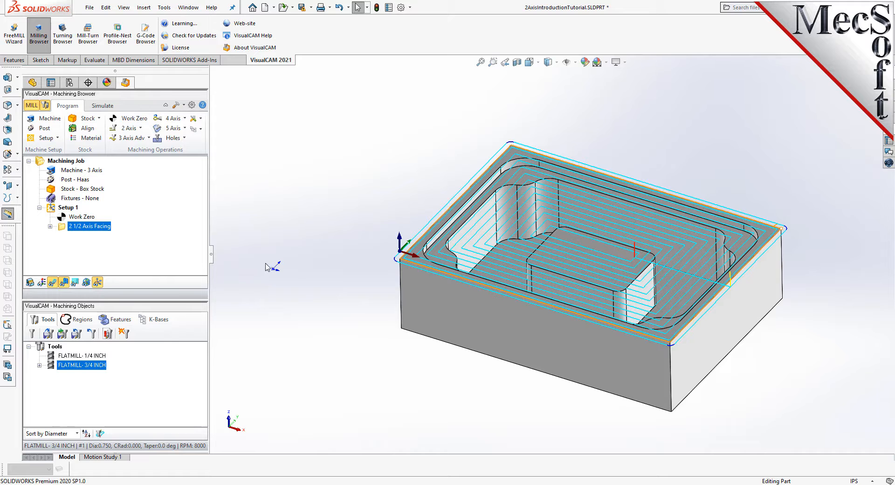
# Step: Inspect the generated facing toolpath over the part, switching its display off and on
pyautogui.scroll(1, 734, 309)
pyautogui.scroll(-1, 667, 308)
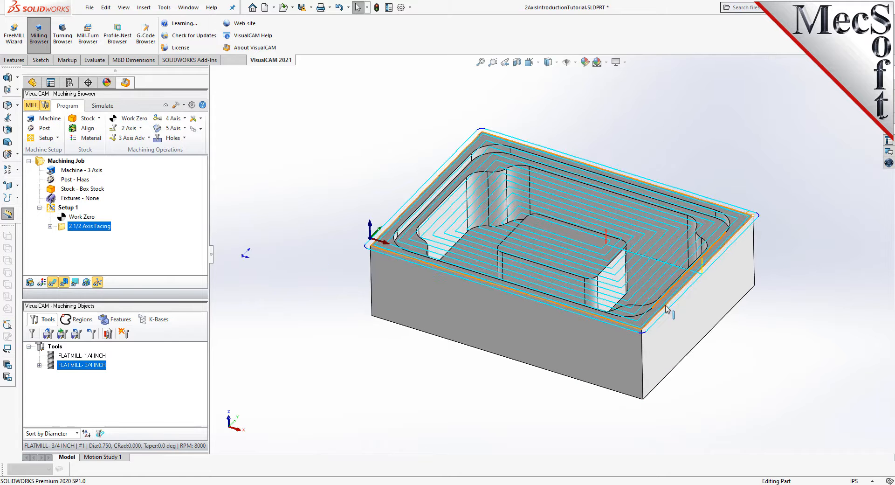
pyautogui.moveTo(536, 378)
pyautogui.mouseDown(button='middle')
pyautogui.moveTo(532, 400)
pyautogui.moveTo(531, 367)
pyautogui.mouseUp(button='middle')
pyautogui.press('Escape')
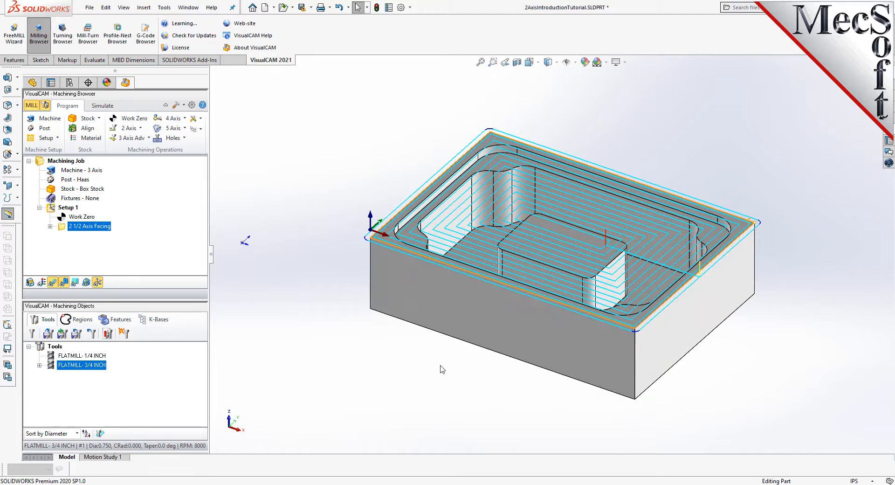
pyautogui.click(53, 282)
pyautogui.click(53, 282)
pyautogui.click(53, 282)
pyautogui.click(53, 282)
# Step: Switch to simulation and compare the facing toolpath with the part model shown and hidden
pyautogui.click(105, 107)
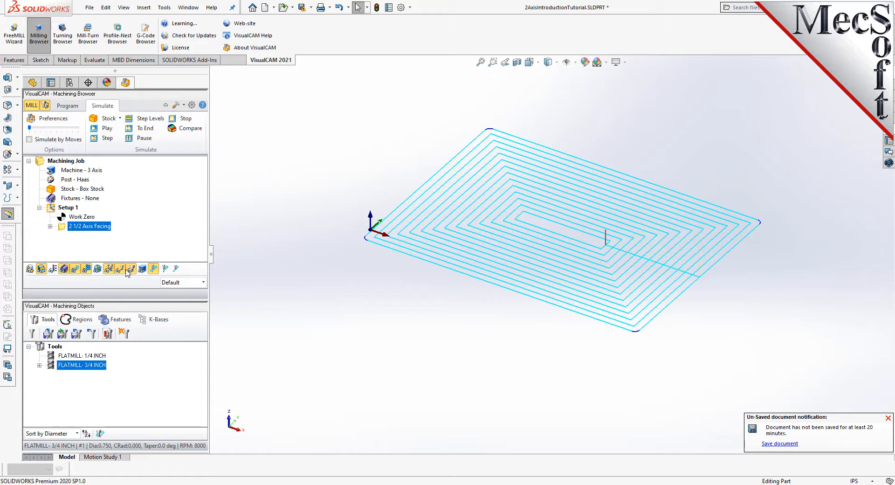
pyautogui.click(29, 270)
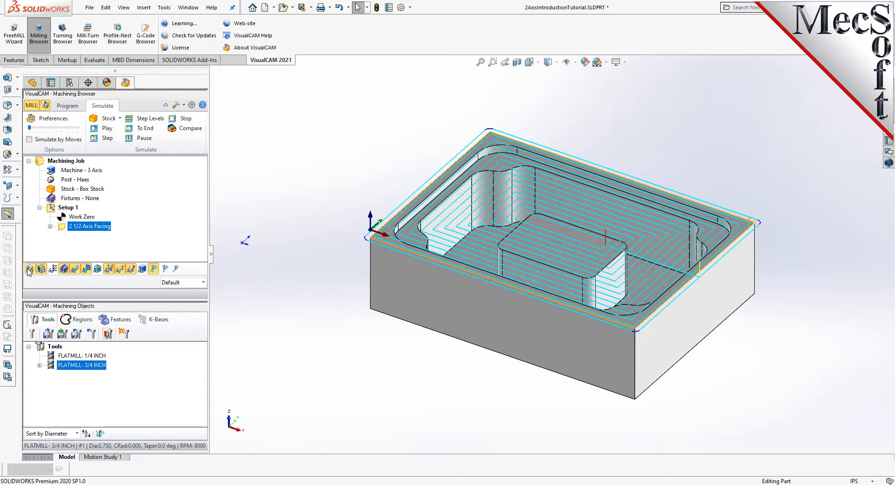
pyautogui.click(28, 270)
pyautogui.click(29, 270)
pyautogui.click(29, 270)
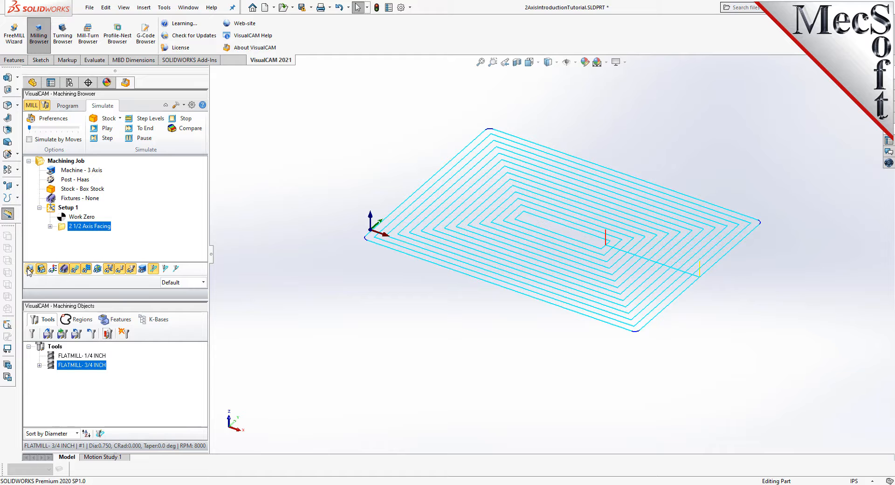
# Step: Check the simulation preferences, then play the facing simulation at a raised speed setting
pyautogui.click(54, 120)
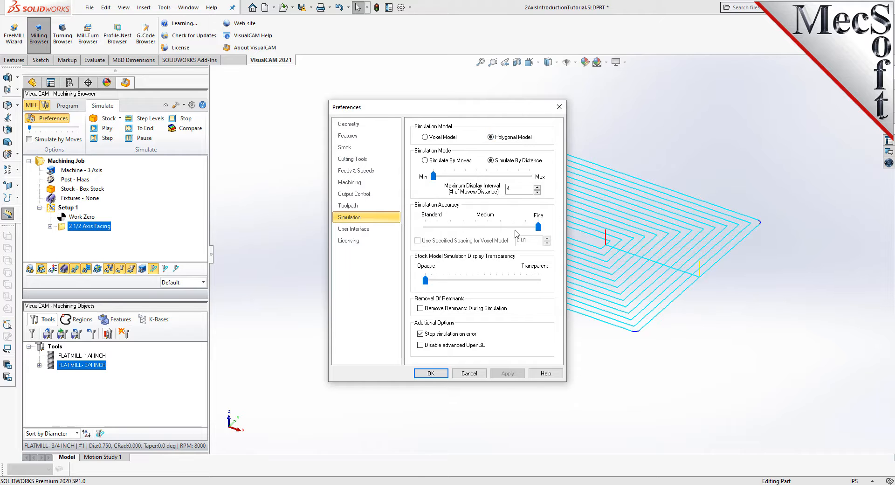
pyautogui.click(433, 373)
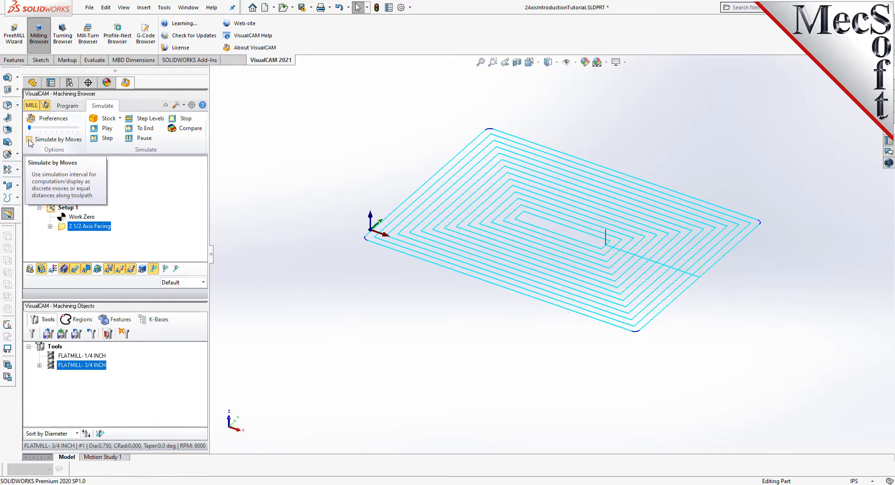
pyautogui.moveTo(30, 127); pyautogui.dragTo(50, 132)
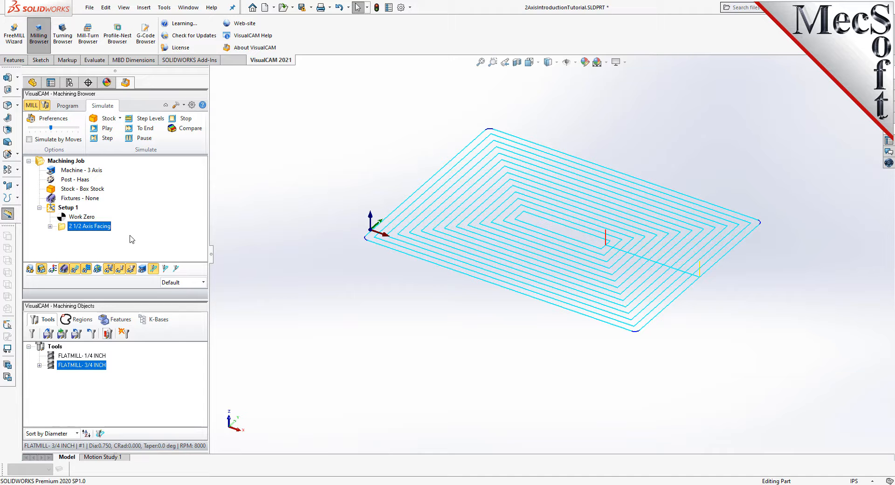
pyautogui.click(108, 129)
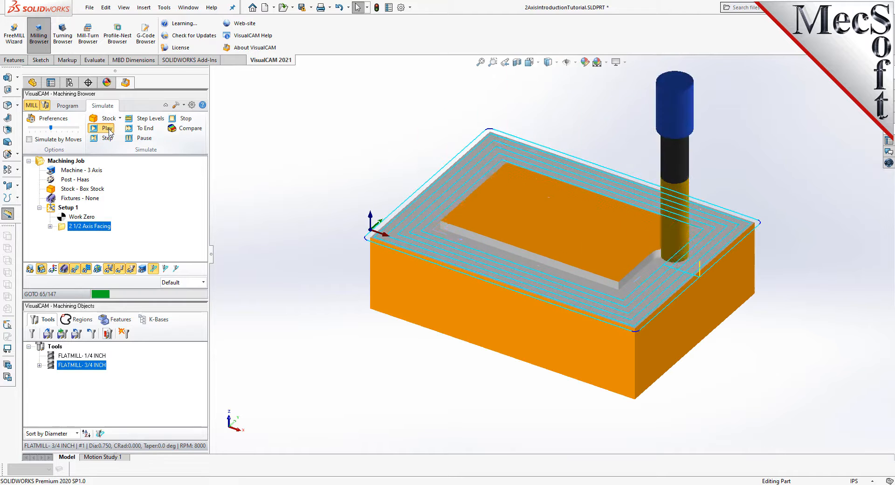
# Step: Hide the toolpath and rerun the facing simulation at a slower speed, through to its end
pyautogui.click(78, 269)
pyautogui.moveTo(50, 127); pyautogui.dragTo(38, 129)
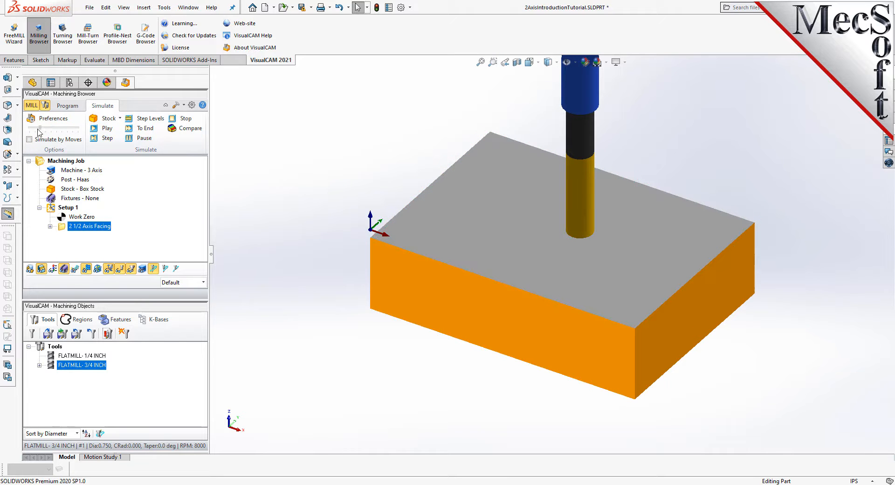
pyautogui.click(106, 128)
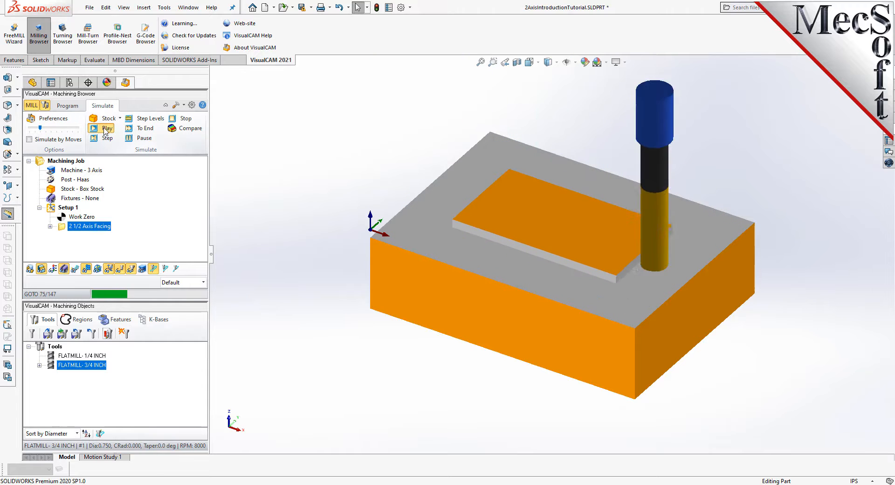
pyautogui.click(148, 129)
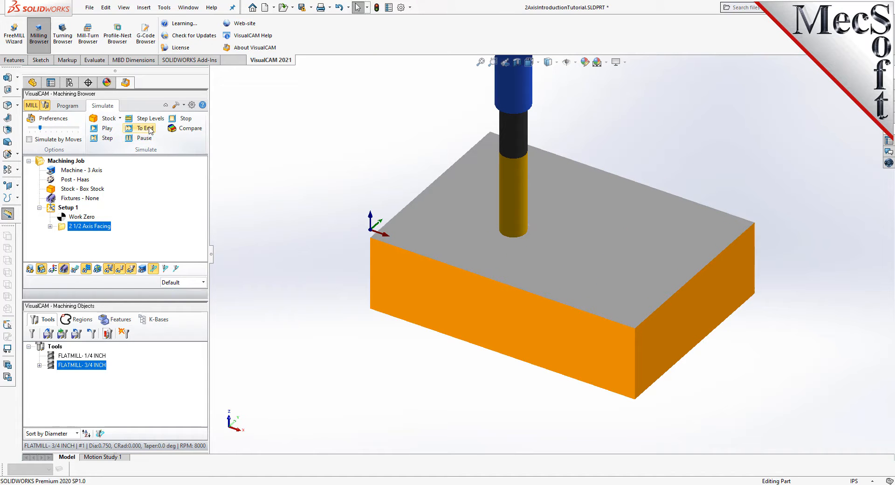
# Step: Examine the simulated faced stock from different angles, with the toolpath shown and hidden
pyautogui.moveTo(477, 339); pyautogui.dragTo(484, 317, button='middle')
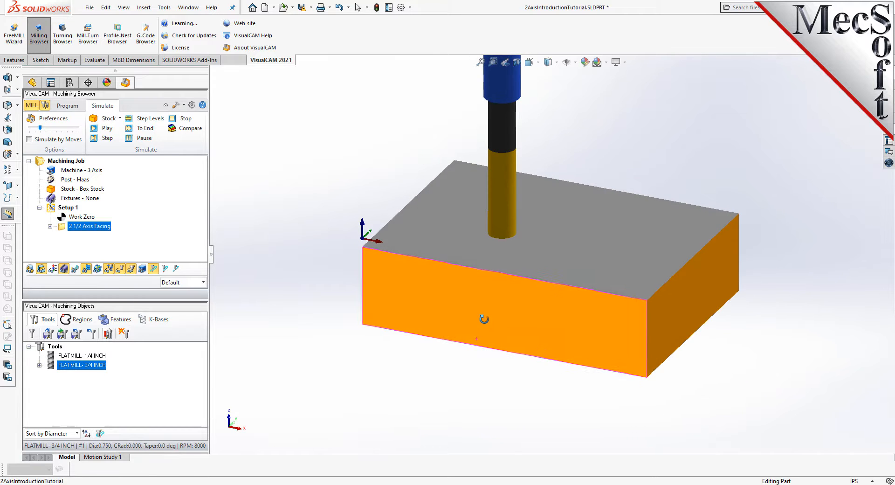
pyautogui.click(75, 270)
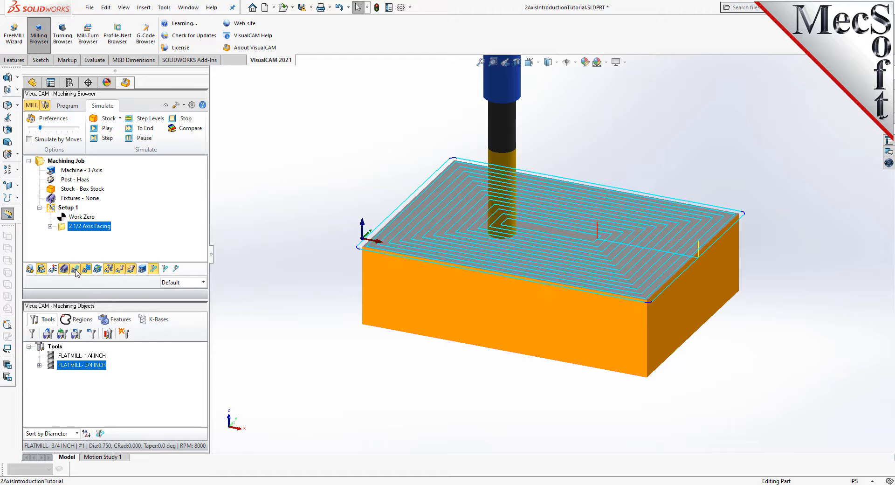
pyautogui.click(75, 269)
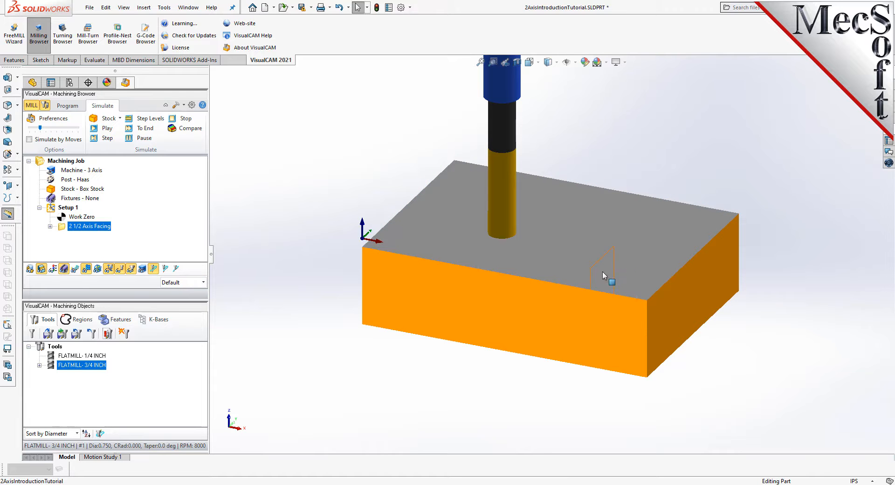
pyautogui.scroll(3, 592, 249)
pyautogui.scroll(-5, 513, 242)
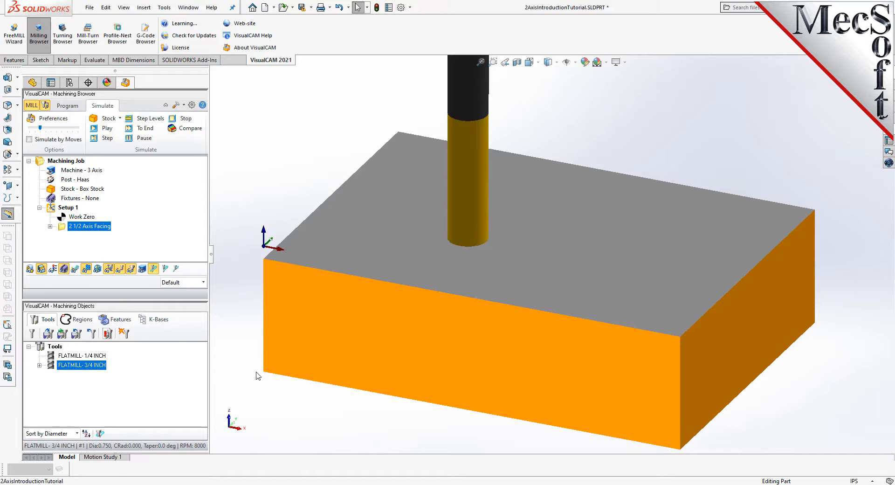
pyautogui.moveTo(455, 367); pyautogui.dragTo(490, 363, button='middle')
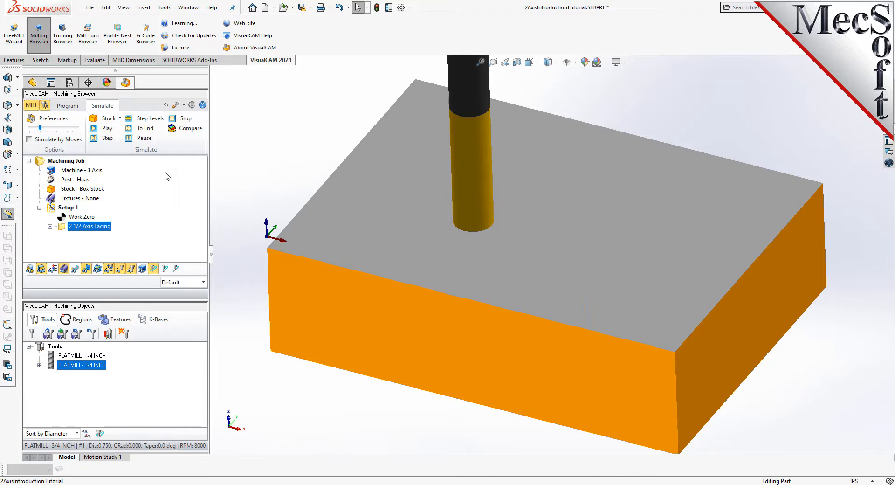
# Step: Start a 2 1/2 Axis Pocketing operation and assign the predefined Flat Area Region 2 as its part region
pyautogui.click(68, 105)
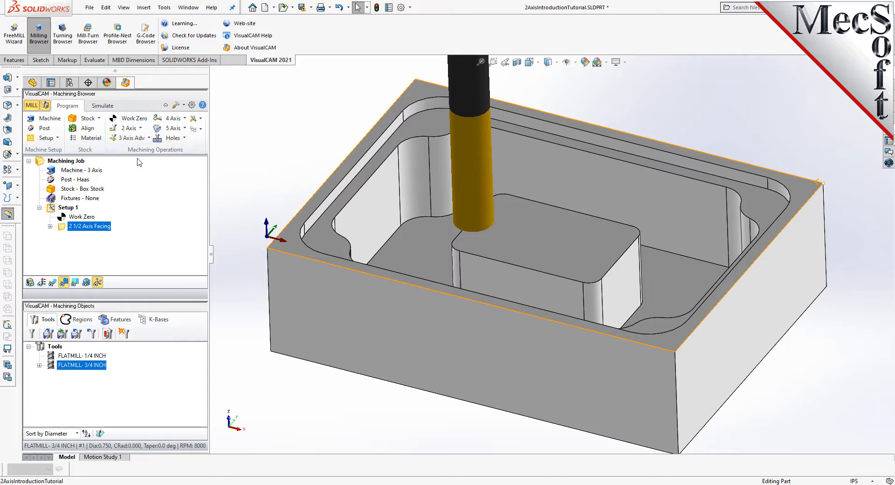
pyautogui.click(141, 128)
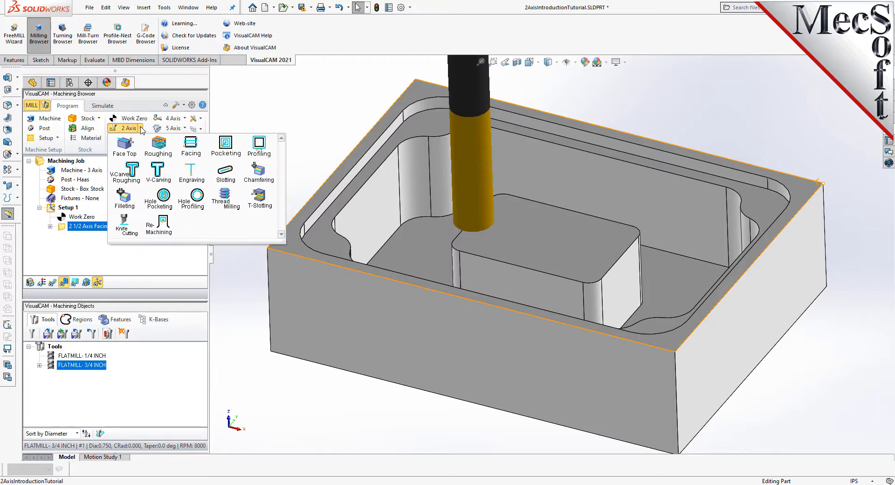
pyautogui.click(239, 150)
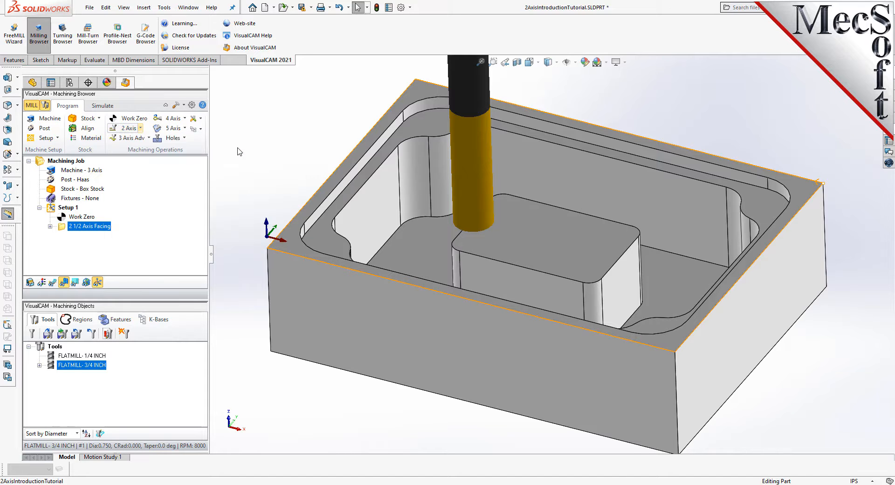
pyautogui.moveTo(159, 99); pyautogui.dragTo(225, 108)
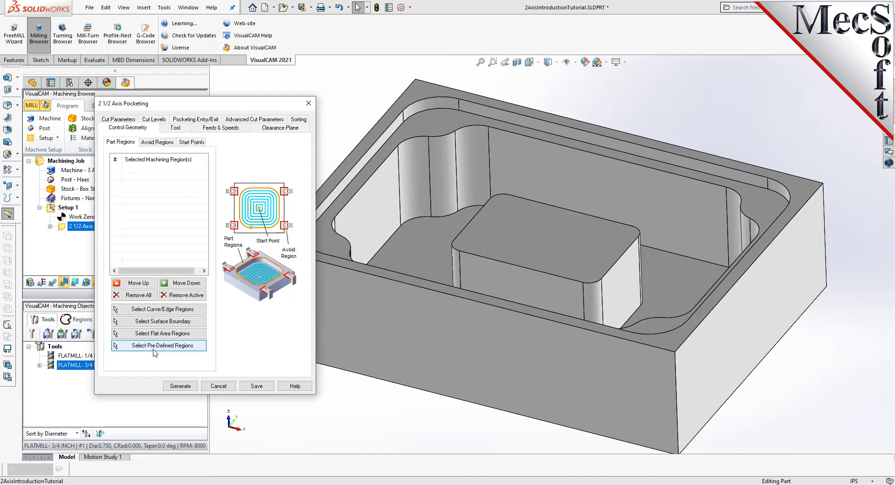
pyautogui.click(168, 346)
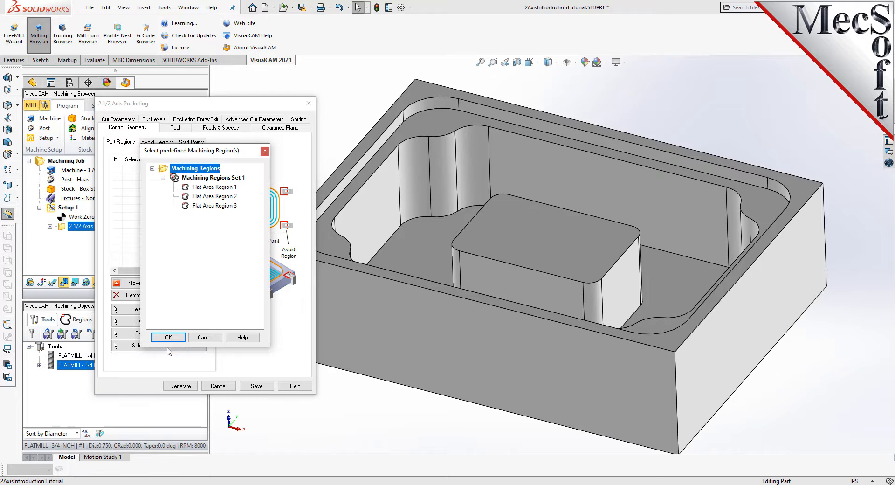
pyautogui.click(234, 198)
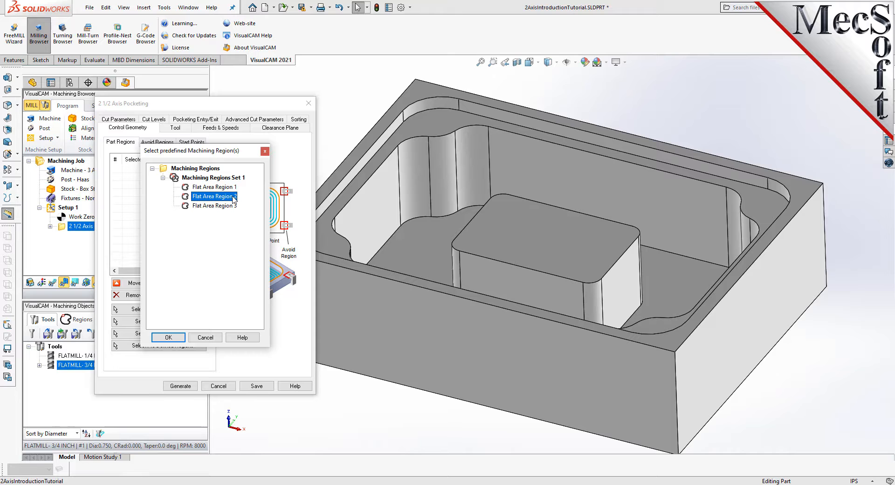
pyautogui.click(168, 337)
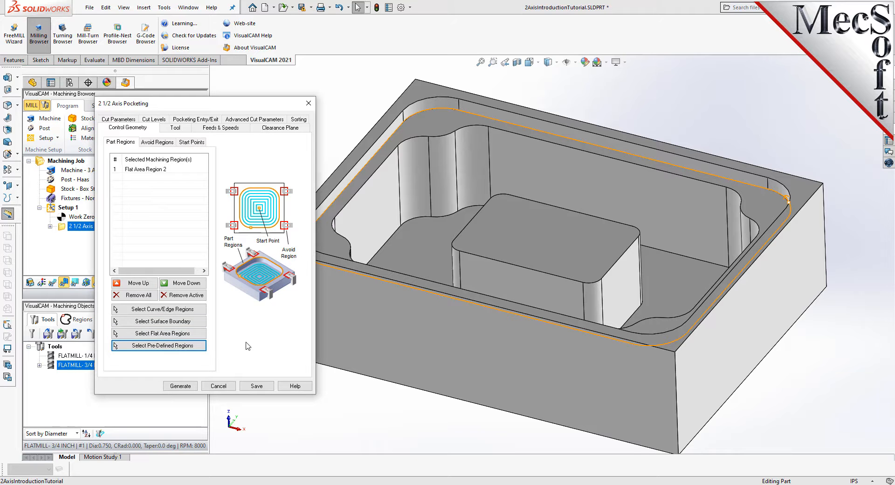
pyautogui.click(161, 169)
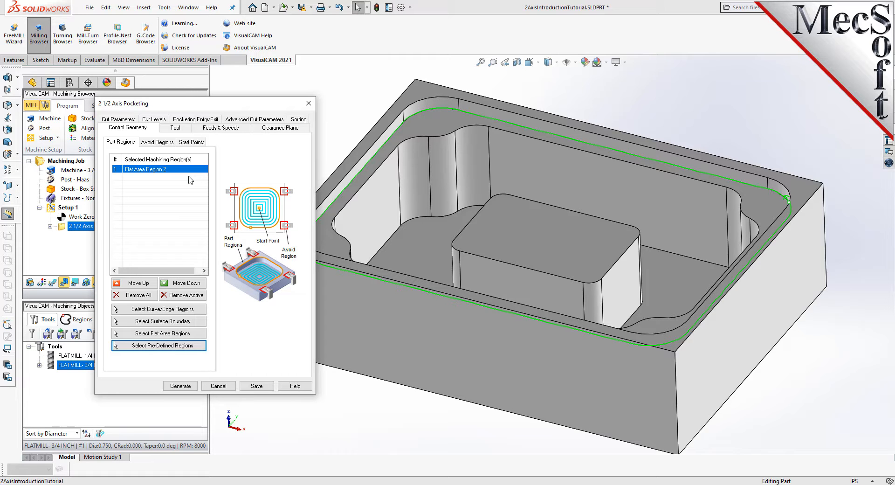
# Step: Keep FLATMILL- 3/4 INCH as the pocketing tool and set the cut tolerance to 0.001 and stock to 0
pyautogui.click(183, 128)
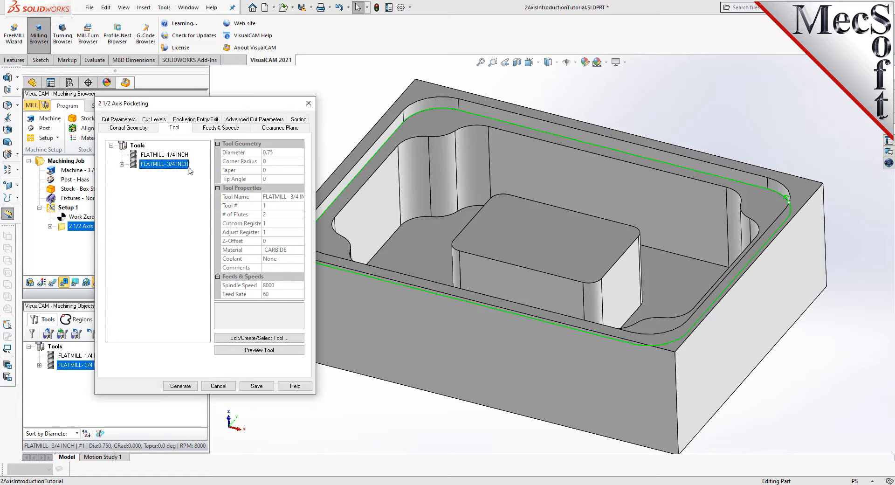
pyautogui.click(119, 120)
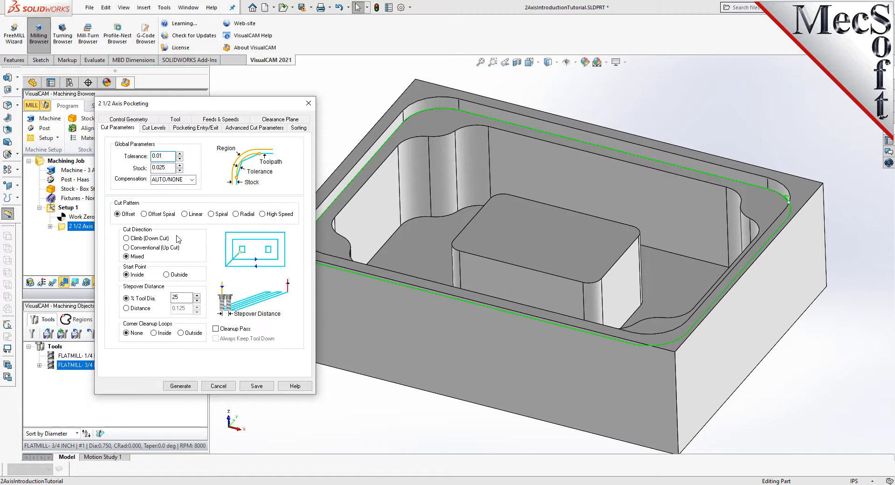
pyautogui.moveTo(164, 157); pyautogui.dragTo(137, 154)
pyautogui.write('0.')
pyautogui.doubleClick(157, 167)
pyautogui.write('0')
# Step: Use the Offset cut pattern with a stepover of 50% of the tool diameter and enable the cleanup pass
pyautogui.click(117, 215)
pyautogui.doubleClick(184, 297)
pyautogui.write('50')
pyautogui.click(215, 329)
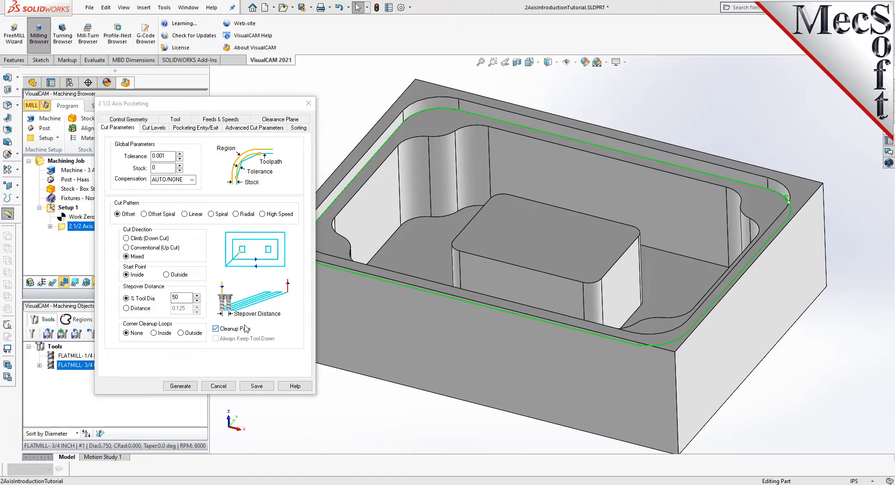
# Step: Locate the cut geometry at bottom with a total cut depth of 0.25, generate the pocketing operation and show its toolpath
pyautogui.click(154, 128)
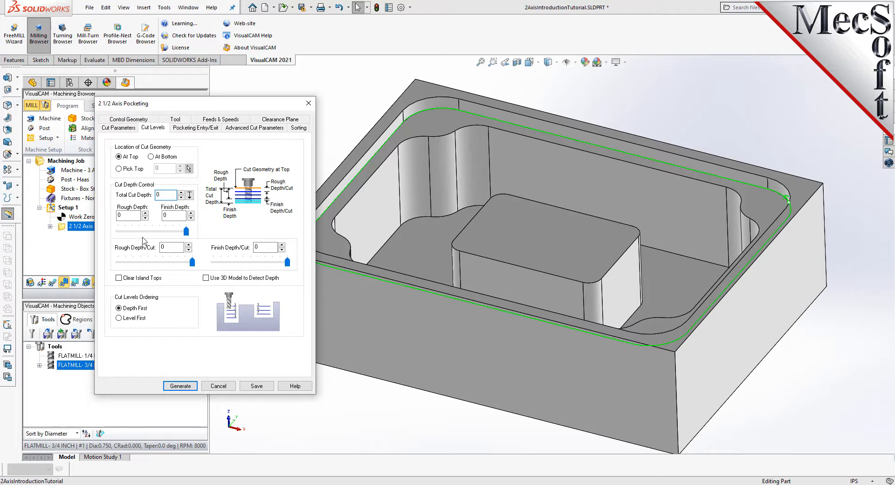
pyautogui.click(152, 157)
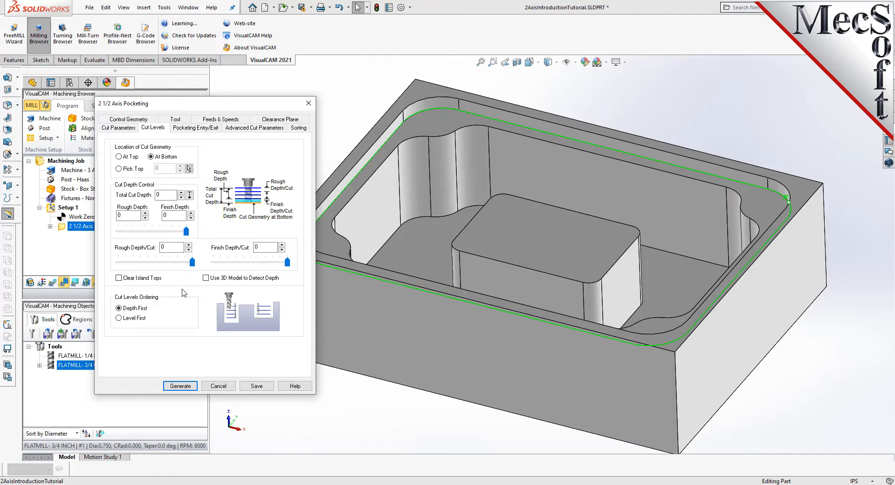
pyautogui.doubleClick(161, 194)
pyautogui.write('0.25')
pyautogui.click(184, 386)
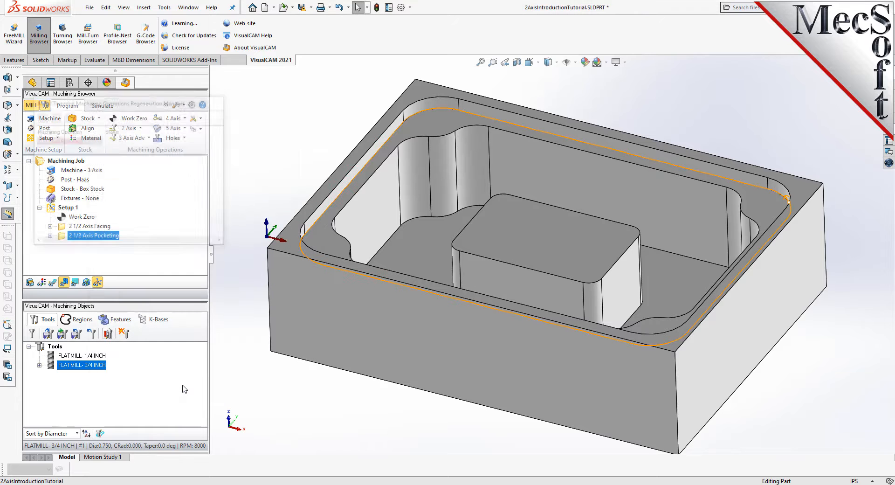
pyautogui.click(52, 284)
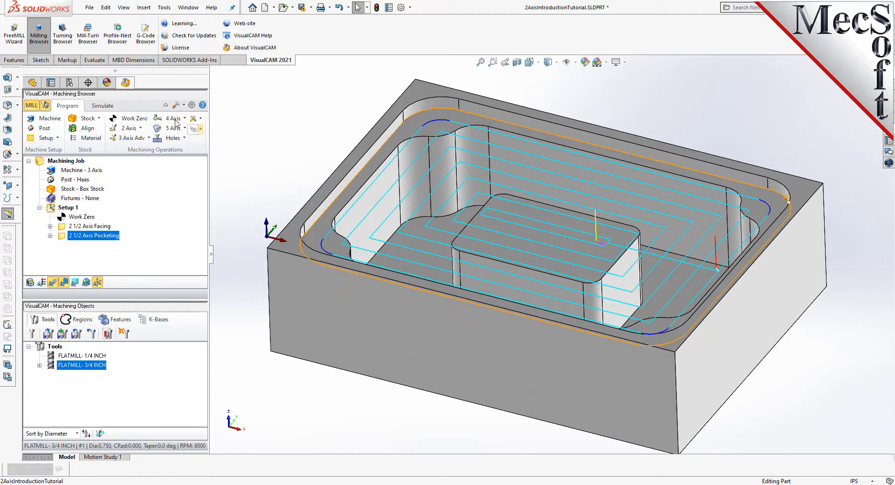
# Step: Simulate the pocketing operation at the slowest simulation speed with the toolpath hidden
pyautogui.click(105, 107)
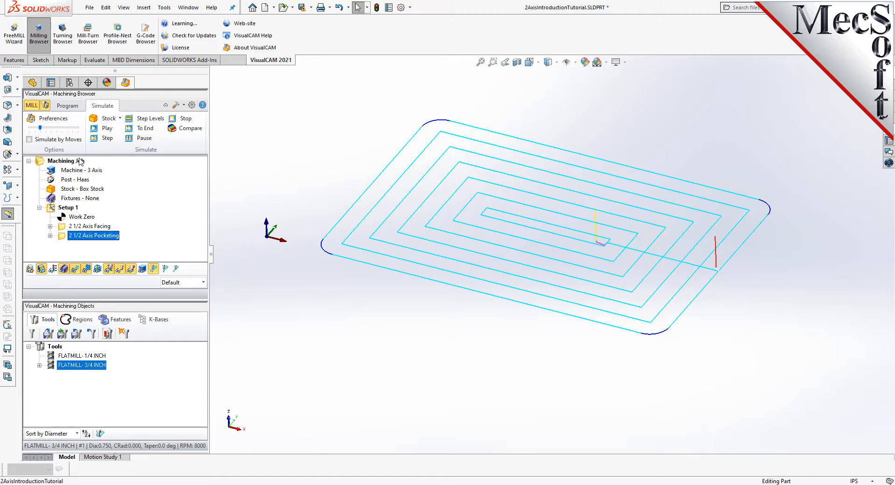
pyautogui.click(105, 129)
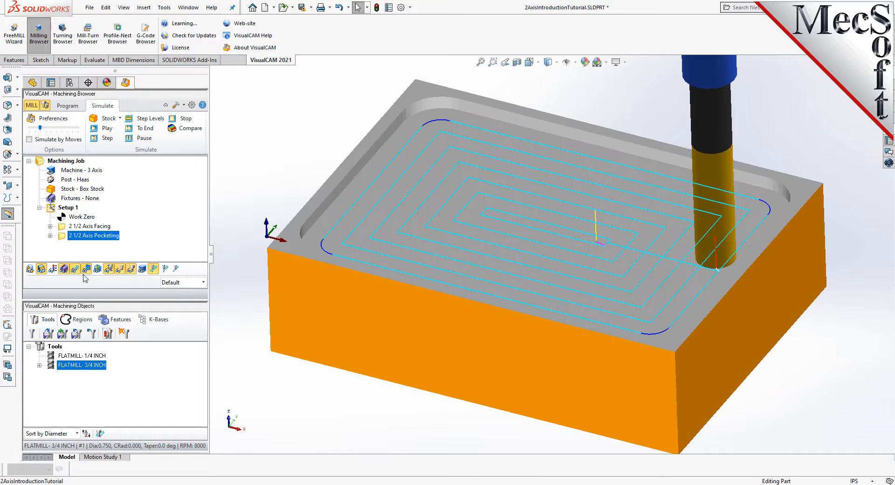
pyautogui.moveTo(40, 128); pyautogui.dragTo(29, 128)
pyautogui.click(107, 128)
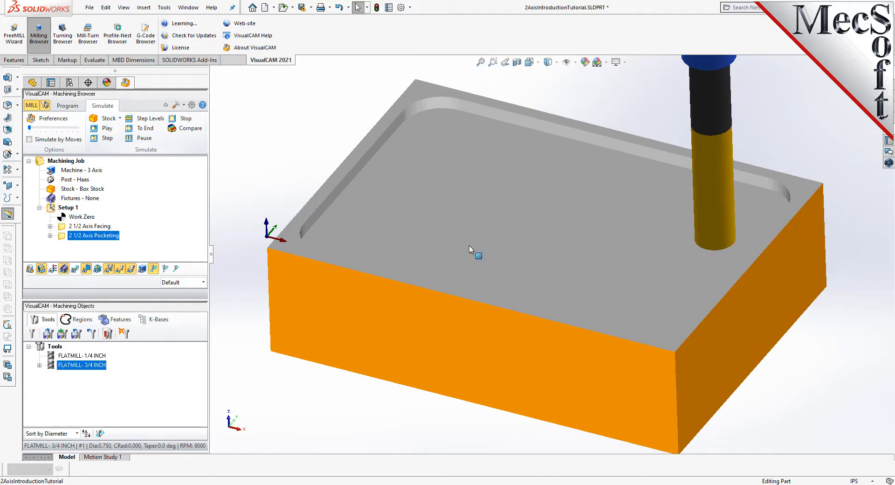
pyautogui.moveTo(555, 194); pyautogui.dragTo(556, 171, button='middle')
pyautogui.press('Escape')
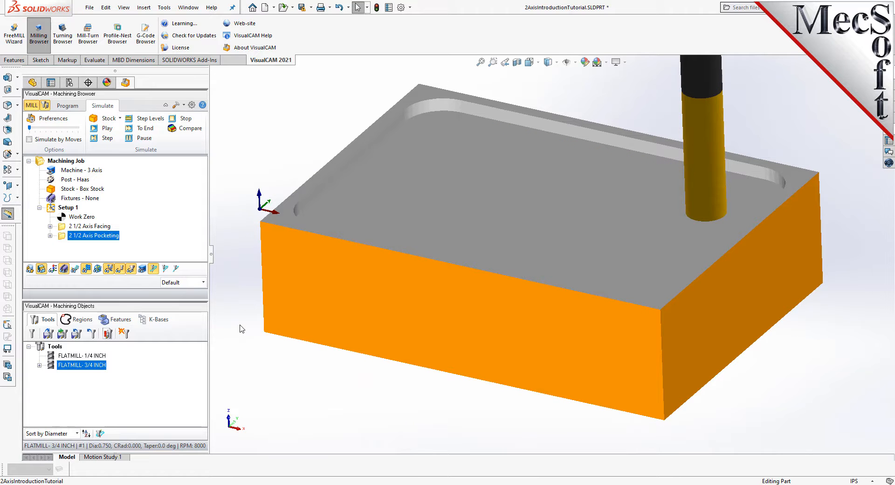
# Step: Copy the 2 1/2 Axis Pocketing operation, paste the duplicate below it in Setup 1, and enlarge the machining operations list
pyautogui.click(73, 107)
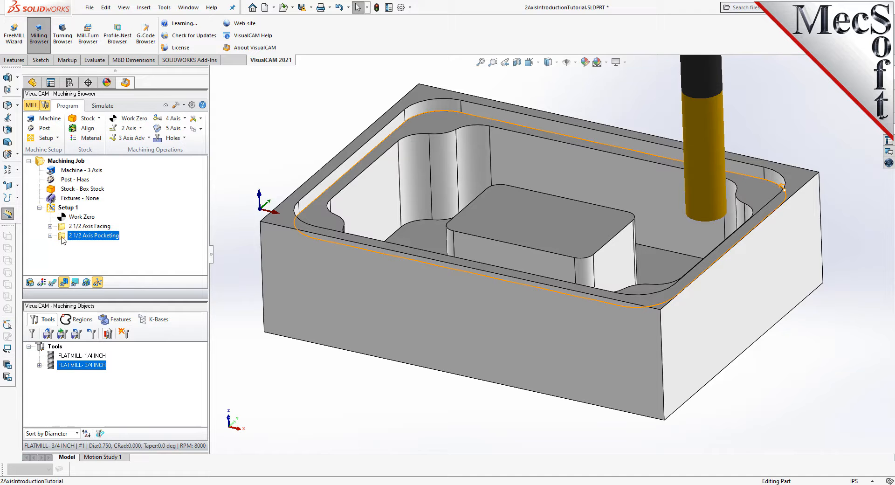
pyautogui.rightClick(116, 237)
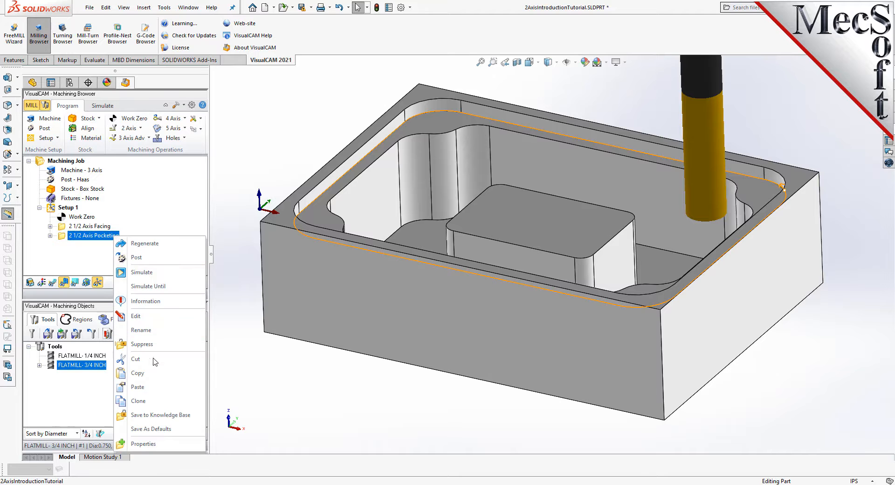
pyautogui.click(153, 374)
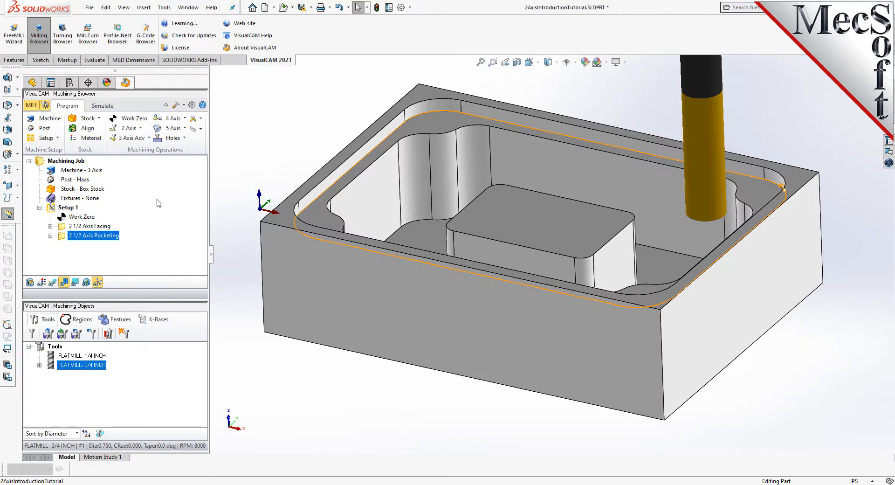
pyautogui.rightClick(110, 237)
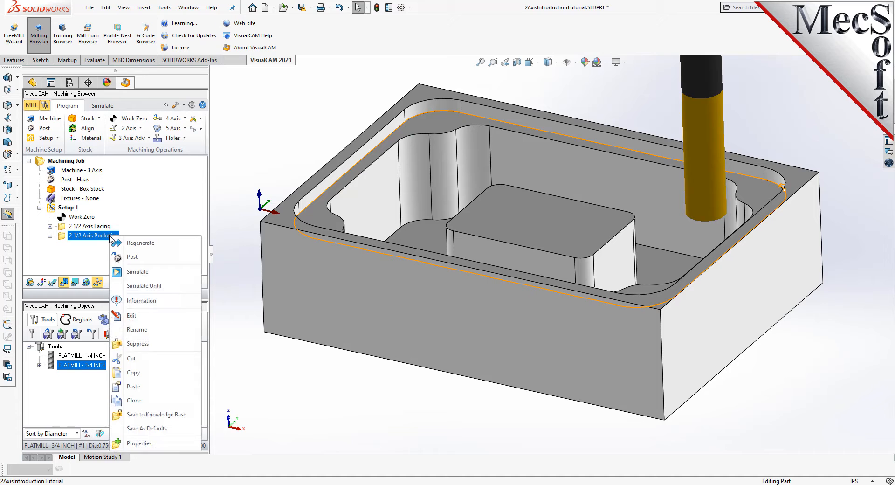
pyautogui.click(150, 388)
pyautogui.click(65, 246)
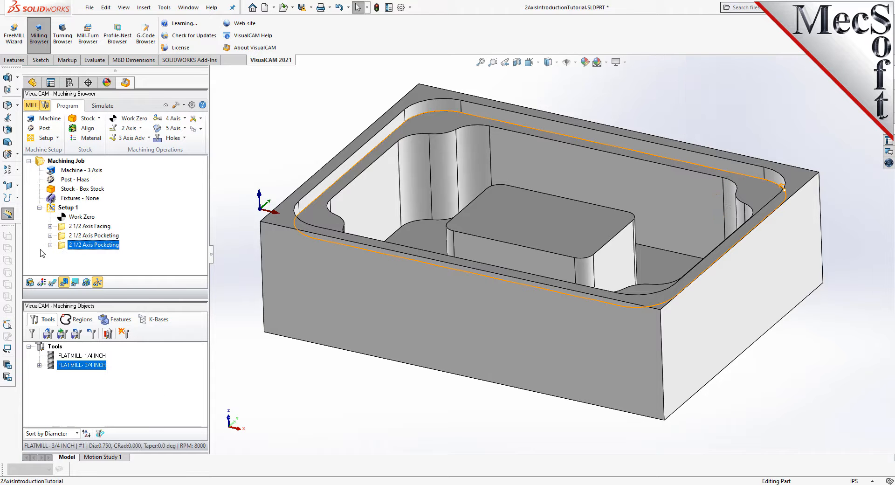
pyautogui.moveTo(124, 301); pyautogui.dragTo(124, 348)
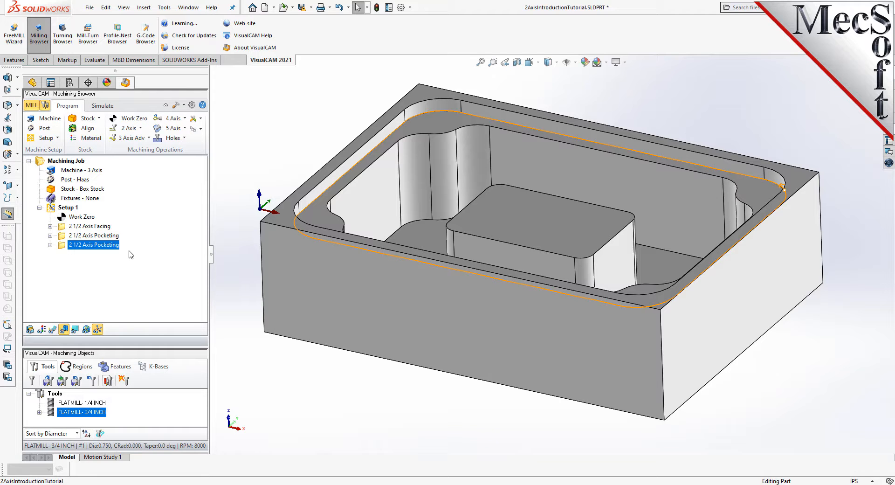
# Step: Edit the duplicated pocketing operation and replace its part region with the predefined Flat Area Region 3
pyautogui.rightClick(115, 247)
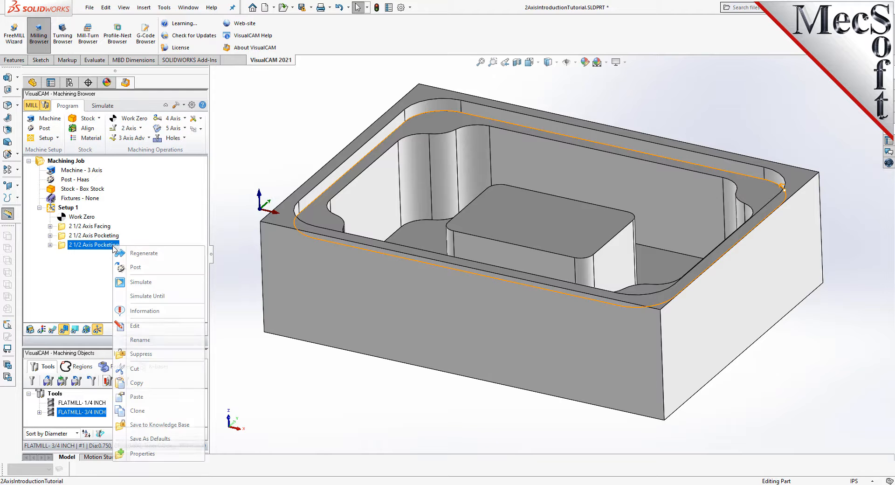
pyautogui.click(157, 328)
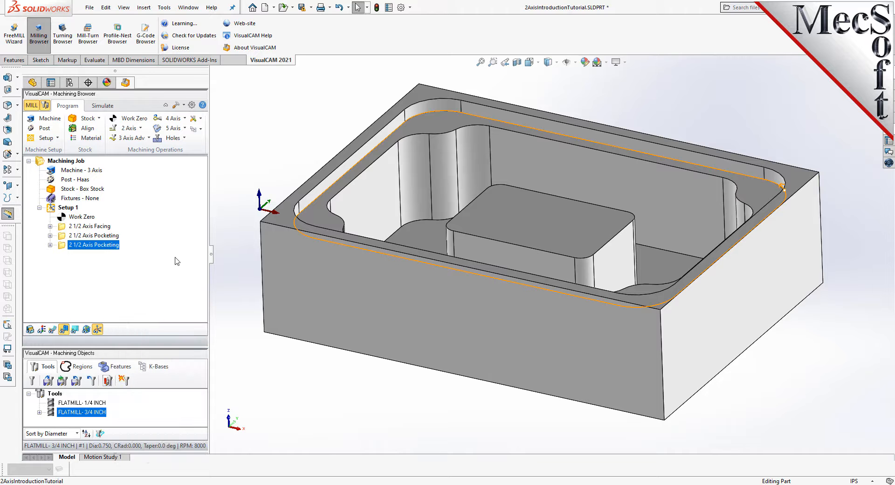
pyautogui.moveTo(131, 96); pyautogui.dragTo(219, 104)
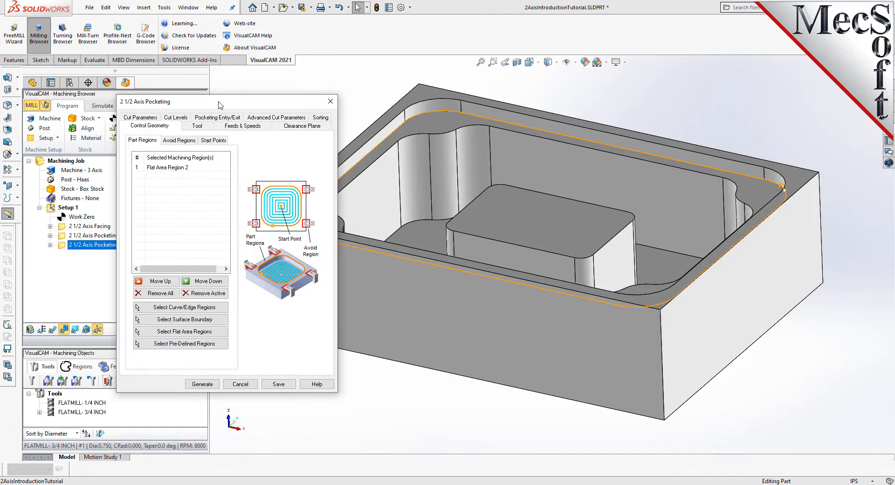
pyautogui.click(159, 294)
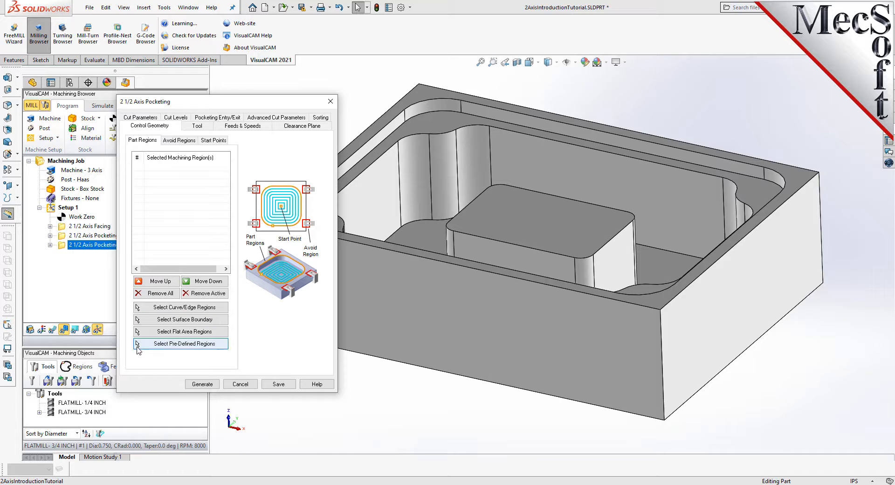
pyautogui.click(221, 345)
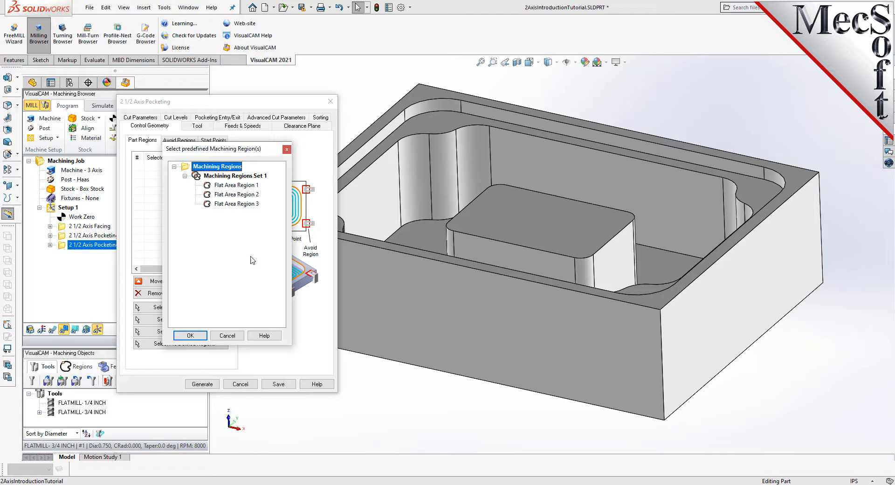
pyautogui.click(249, 204)
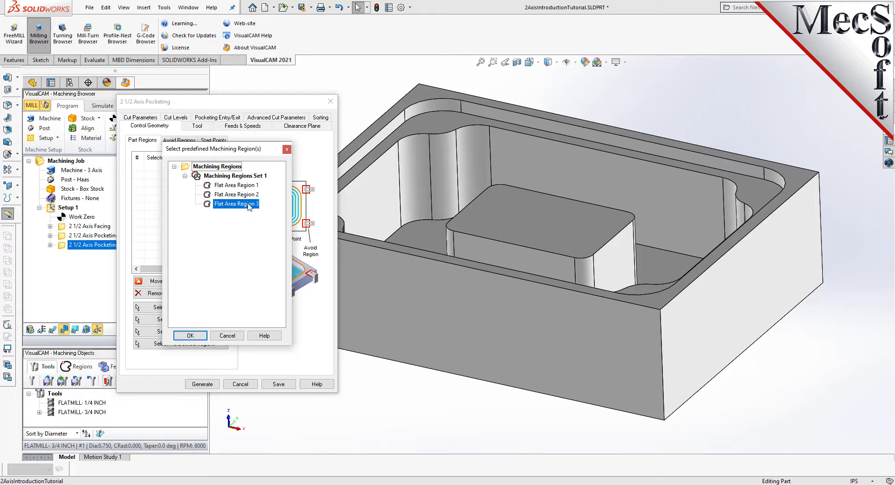
pyautogui.click(195, 336)
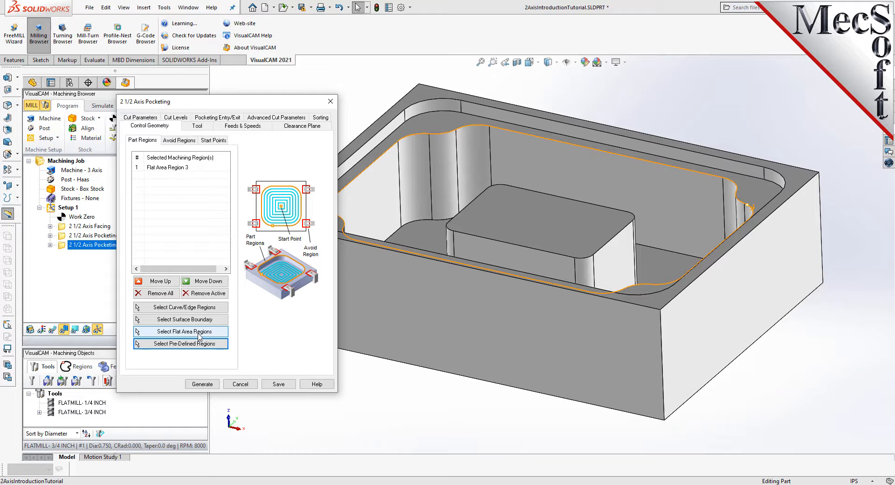
pyautogui.click(181, 168)
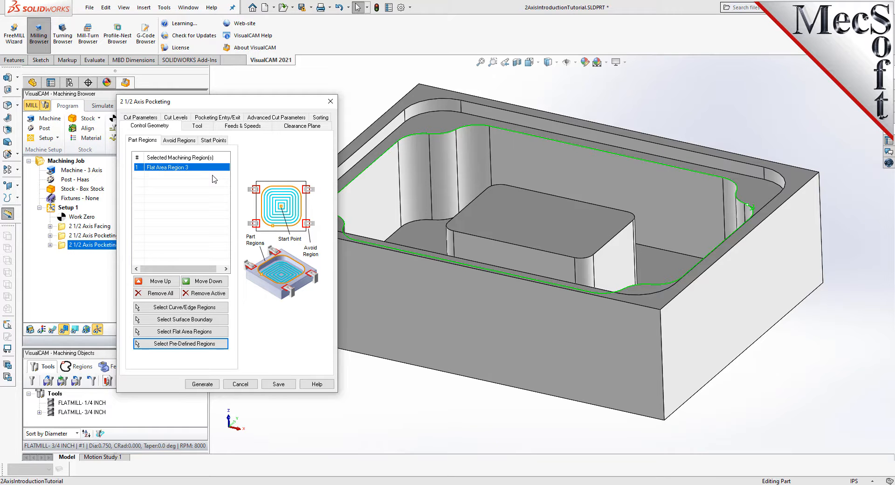
# Step: Add the top face of the central island as a second, flat area part region and check both regions on the model
pyautogui.moveTo(254, 102); pyautogui.dragTo(196, 101)
pyautogui.moveTo(561, 201); pyautogui.dragTo(562, 240, button='middle')
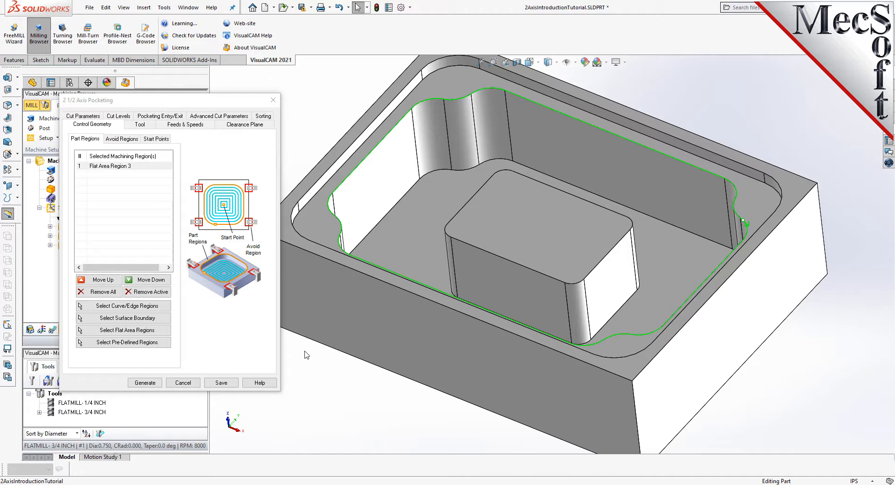
pyautogui.click(158, 331)
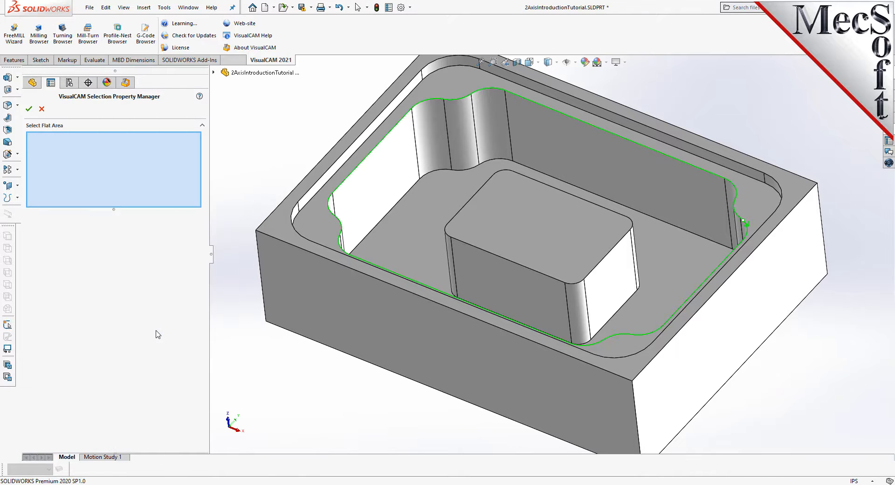
pyautogui.click(546, 229)
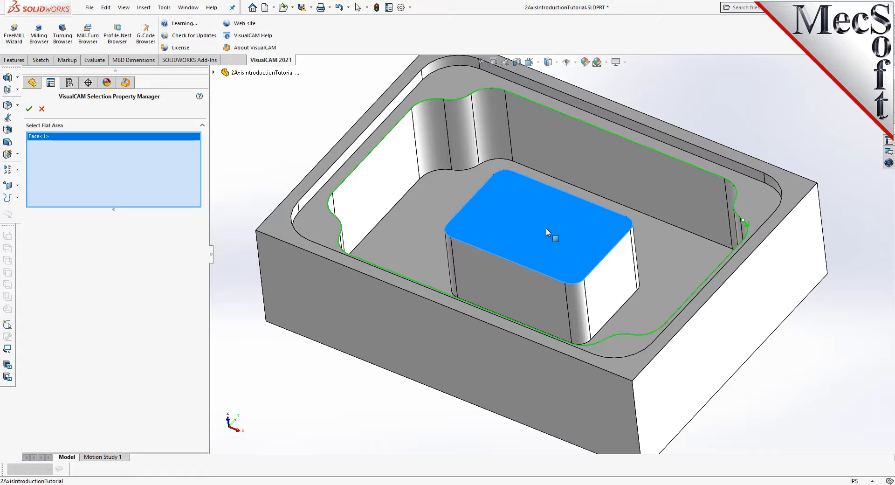
pyautogui.click(29, 109)
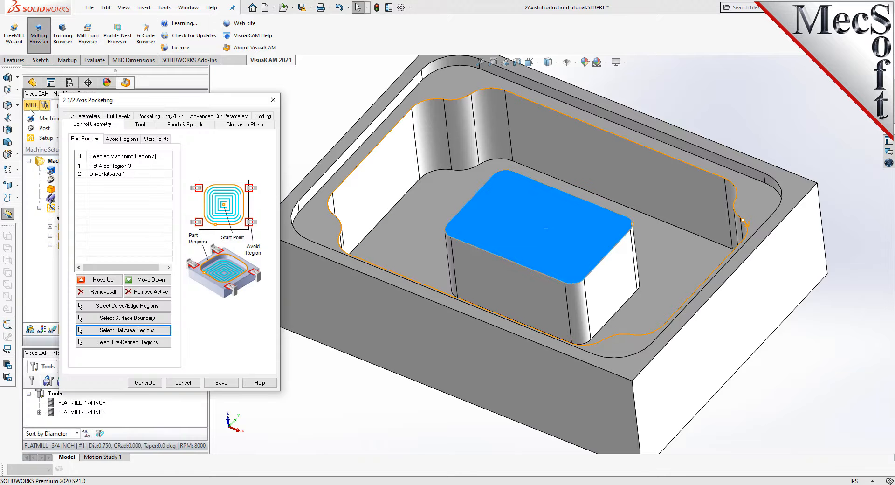
pyautogui.click(328, 390)
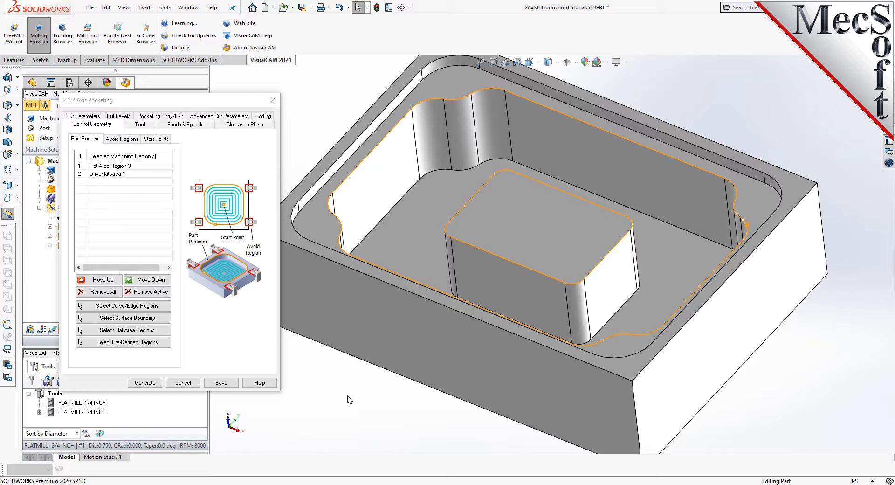
pyautogui.click(115, 177)
pyautogui.click(115, 175)
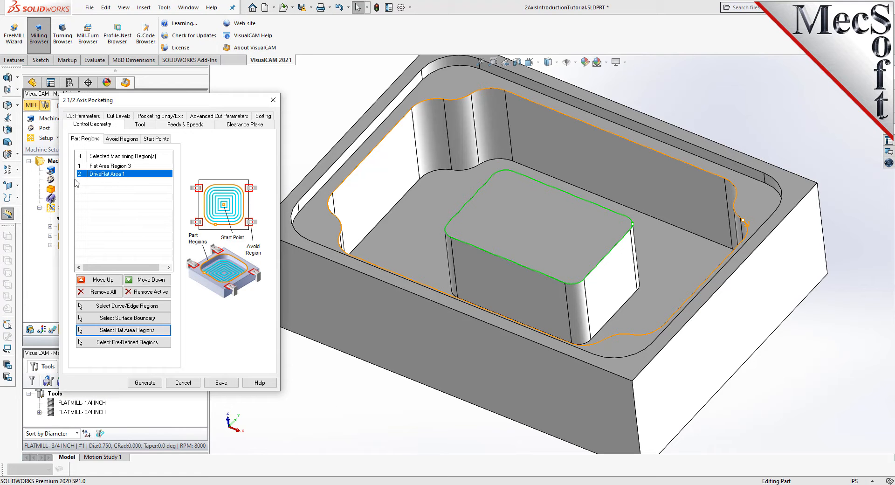
pyautogui.click(130, 167)
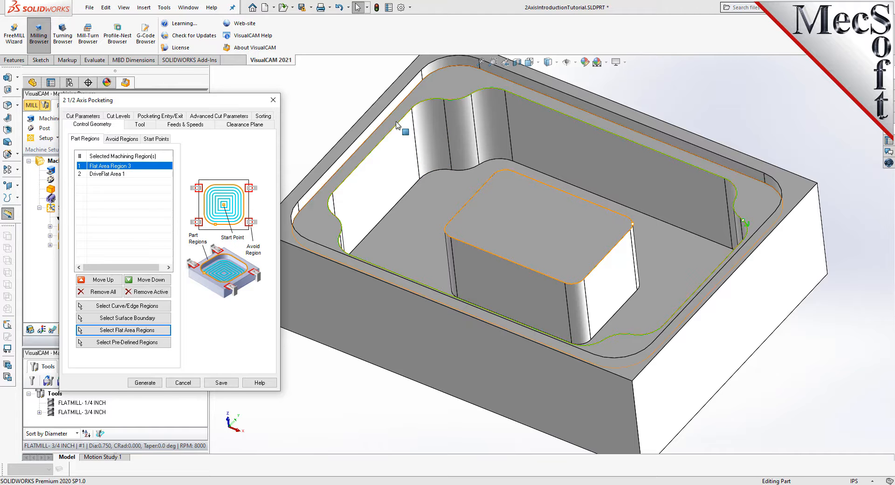
pyautogui.click(114, 175)
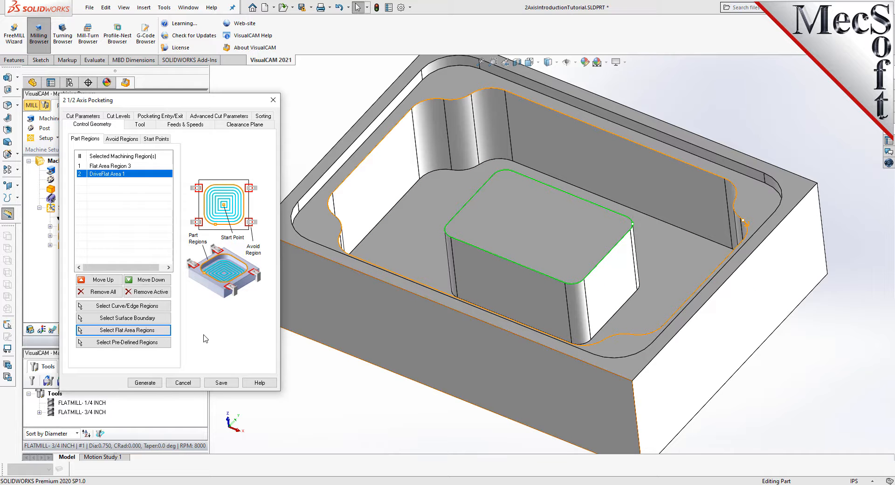
# Step: Keep FLATMILL- 3/4 INCH as the tool and set the stock to 0.025 for the duplicated pocketing operation
pyautogui.click(145, 125)
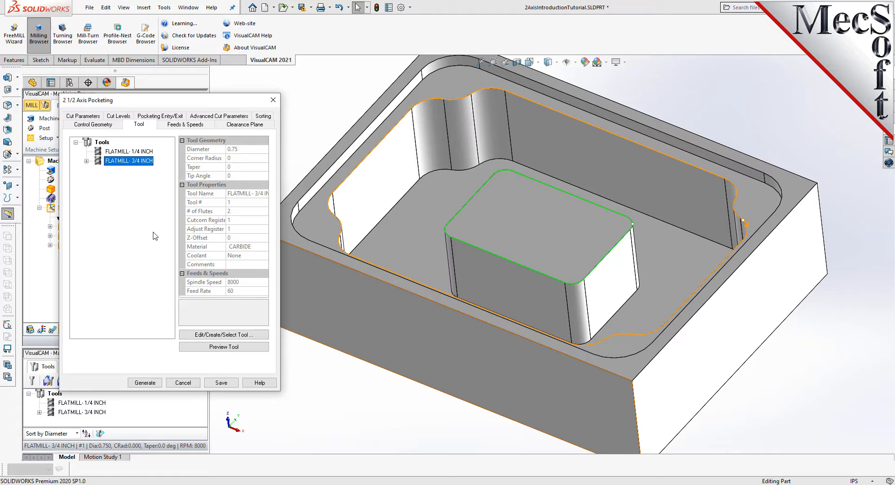
pyautogui.click(84, 116)
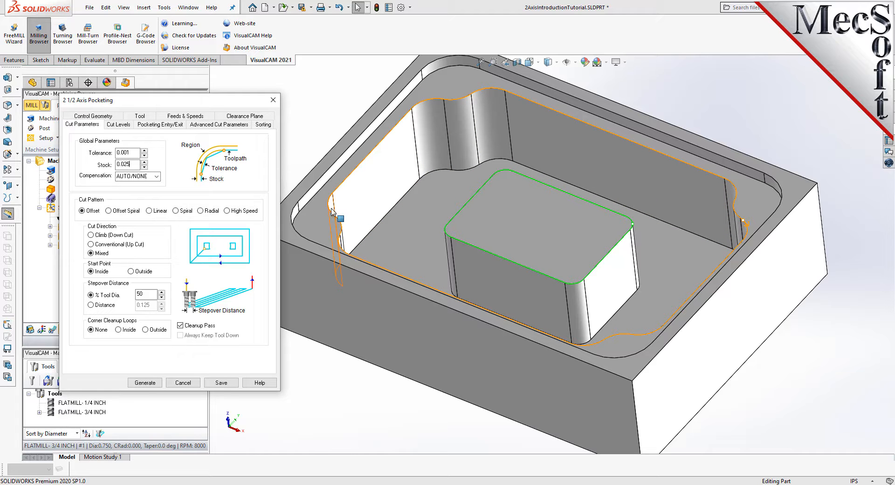
pyautogui.moveTo(132, 165); pyautogui.dragTo(106, 161)
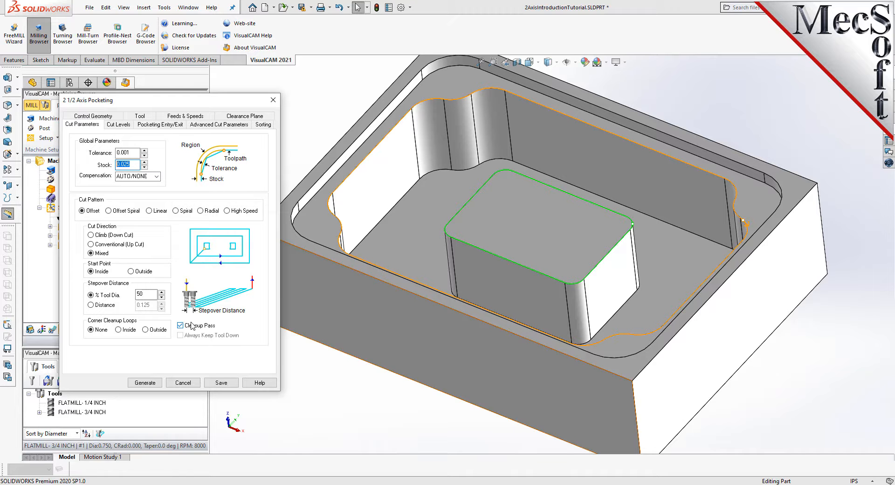
pyautogui.click(120, 125)
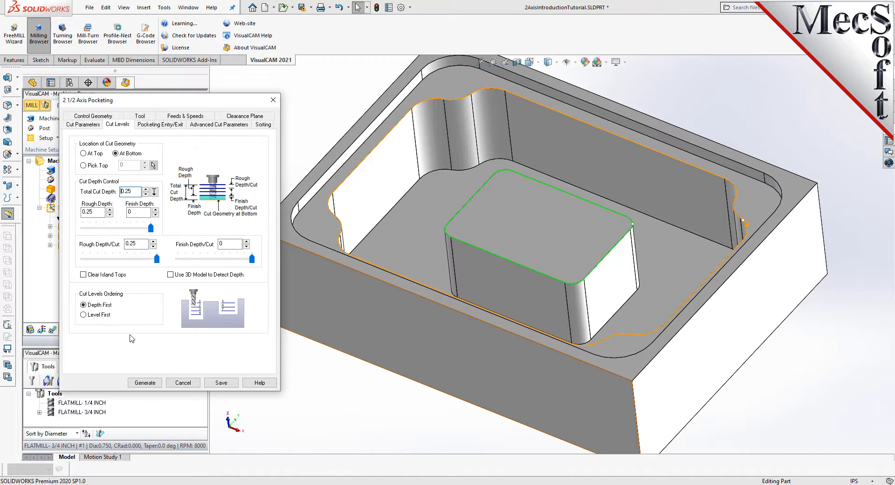
pyautogui.click(84, 125)
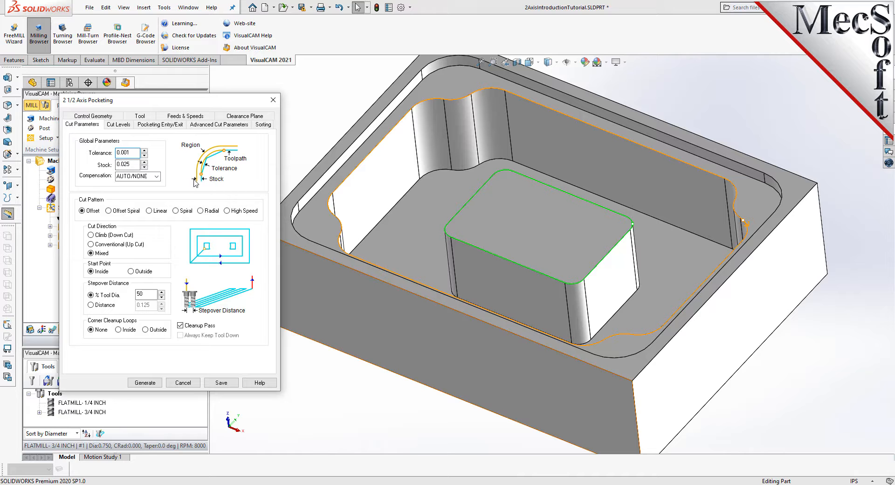
# Step: Set the cut geometry location to At Top and pick the 1.75 total cut depth between the pocket's upper edge and its floor
pyautogui.click(120, 126)
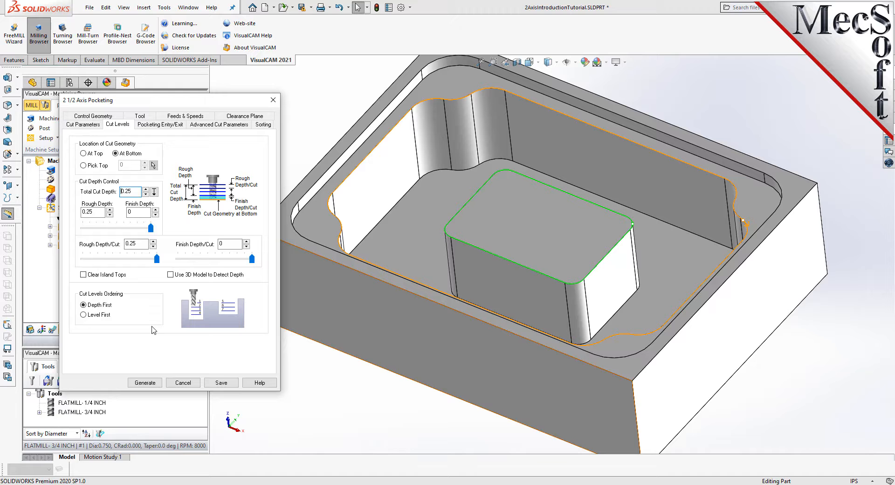
pyautogui.click(83, 154)
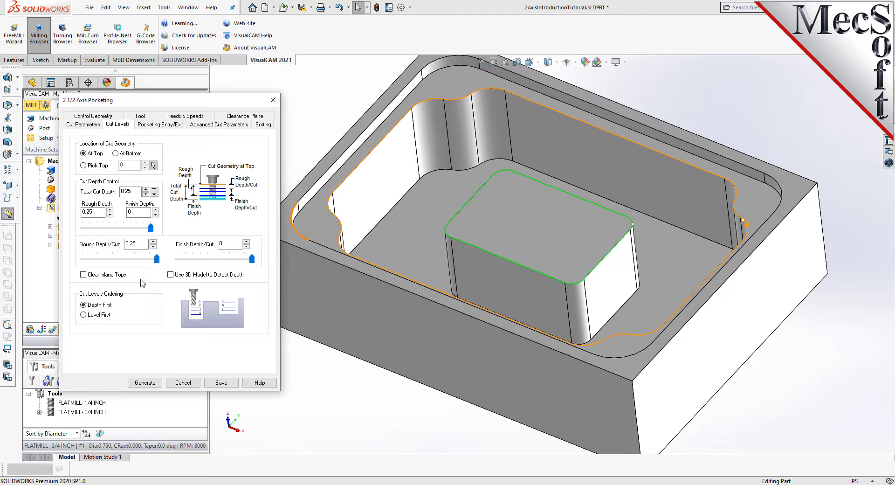
pyautogui.click(156, 193)
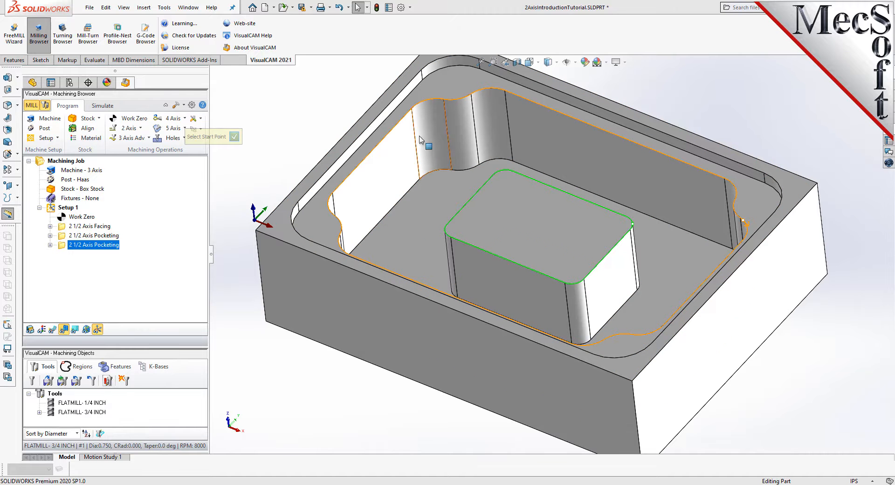
pyautogui.click(411, 108)
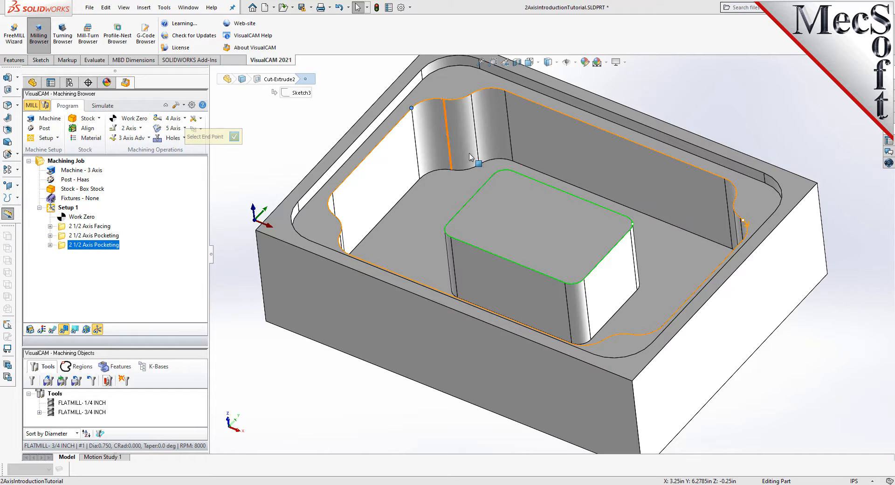
pyautogui.click(513, 162)
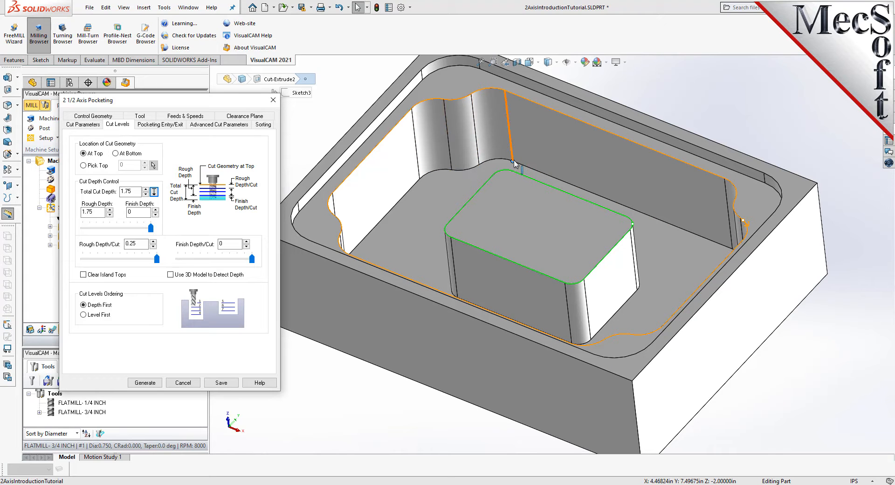
# Step: Keep the rough depth per cut at 0.25 and enable Clear Island Tops for the duplicated pocketing operation
pyautogui.moveTo(210, 102); pyautogui.dragTo(256, 102)
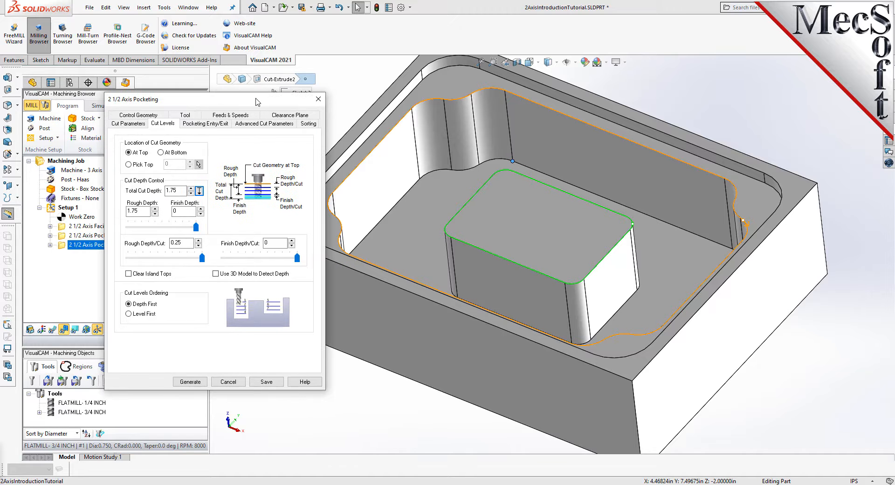
pyautogui.doubleClick(182, 190)
pyautogui.moveTo(183, 243); pyautogui.dragTo(152, 240)
pyautogui.click(128, 273)
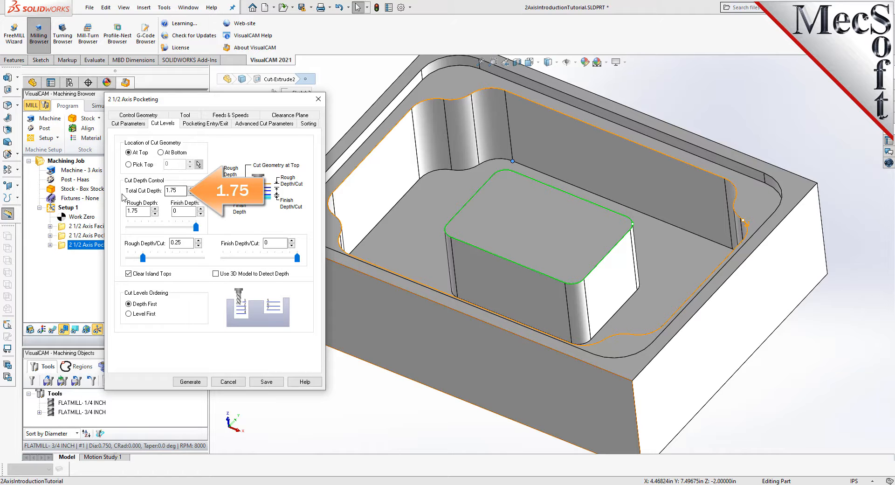
# Step: Check total and rough depths of 1.75, finish values of 0 and 0.25 rough depth per cut, and generate the pocketing toolpath
pyautogui.doubleClick(174, 192)
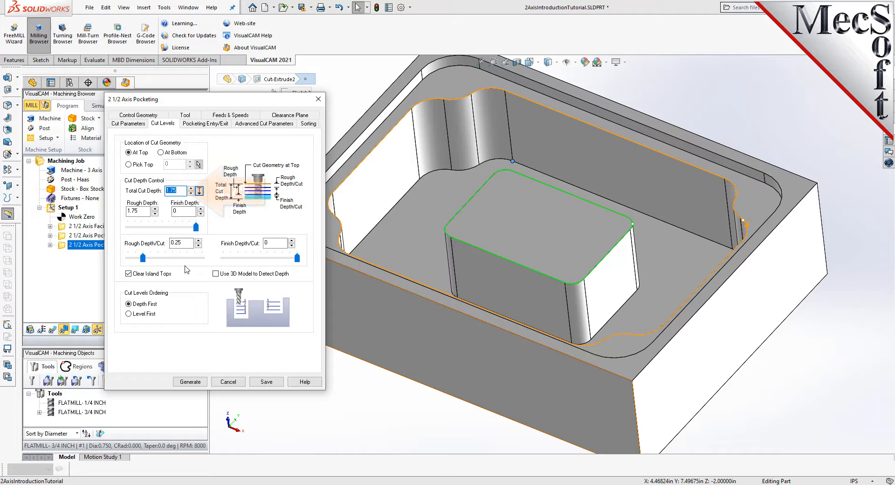
pyautogui.doubleClick(133, 210)
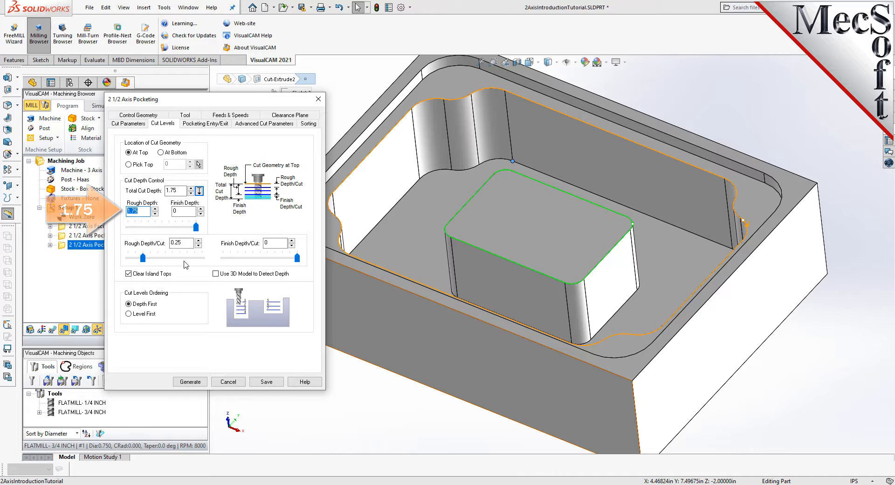
pyautogui.press('Tab')
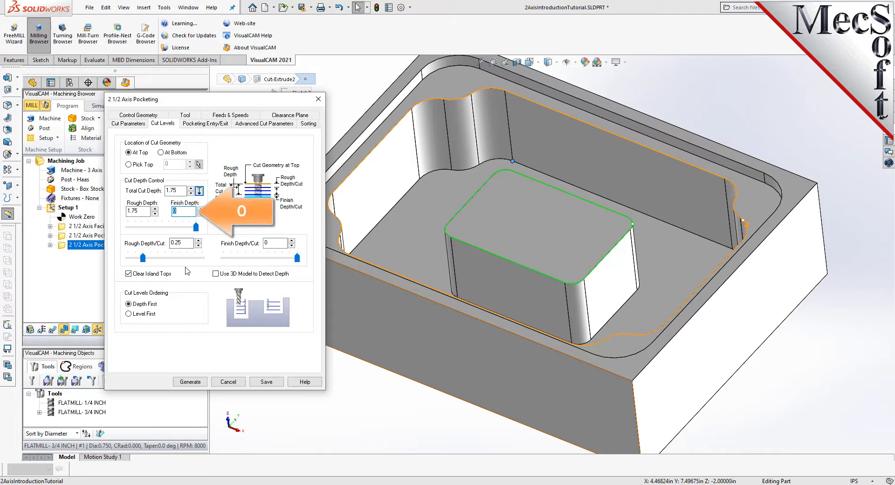
pyautogui.doubleClick(188, 242)
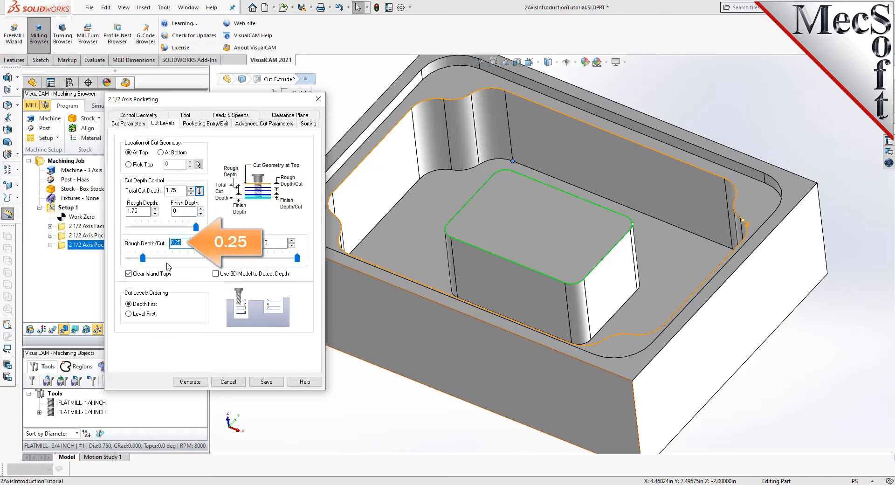
pyautogui.press('Tab')
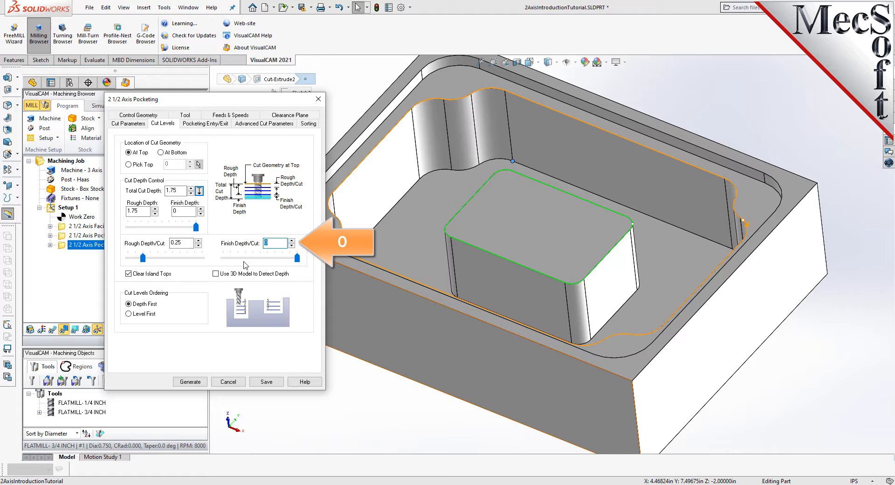
pyautogui.click(192, 382)
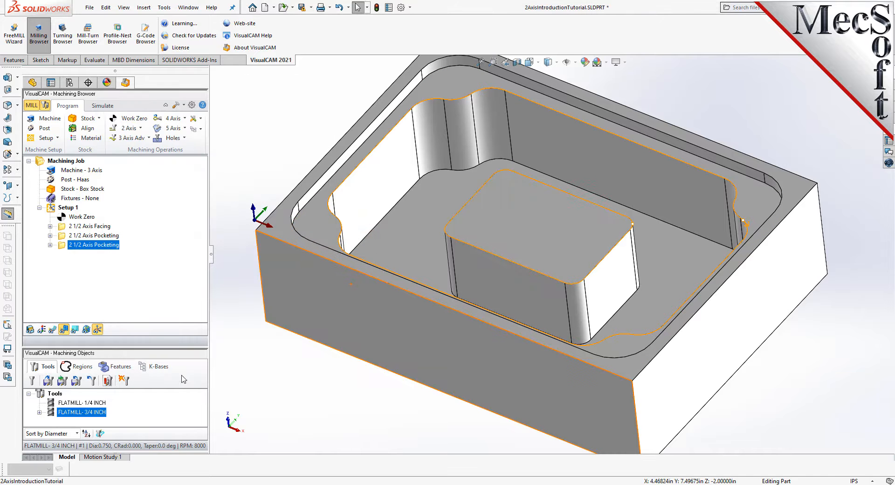
# Step: Turn on the toolpath display for the second pocketing operation on the model
pyautogui.click(52, 330)
pyautogui.click(52, 330)
pyautogui.click(52, 331)
pyautogui.click(52, 330)
pyautogui.click(52, 331)
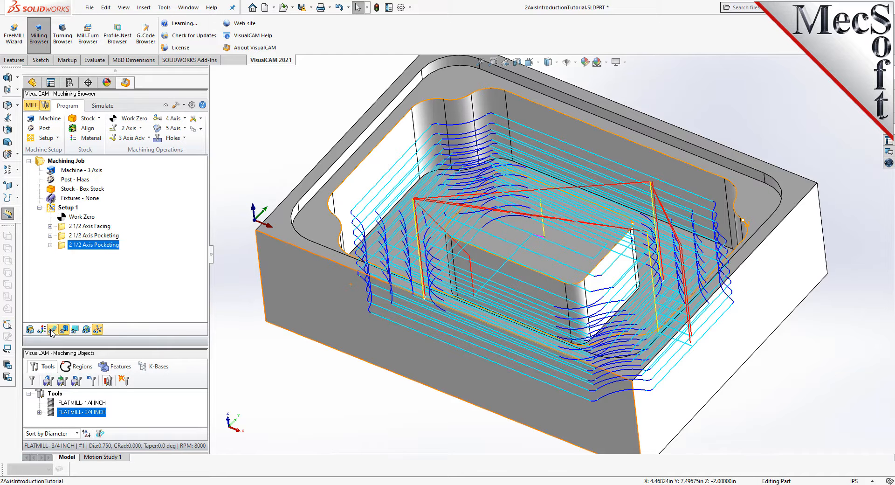
# Step: Examine the second pocketing toolpath level by level around the island, and close the Z level list
pyautogui.click(76, 329)
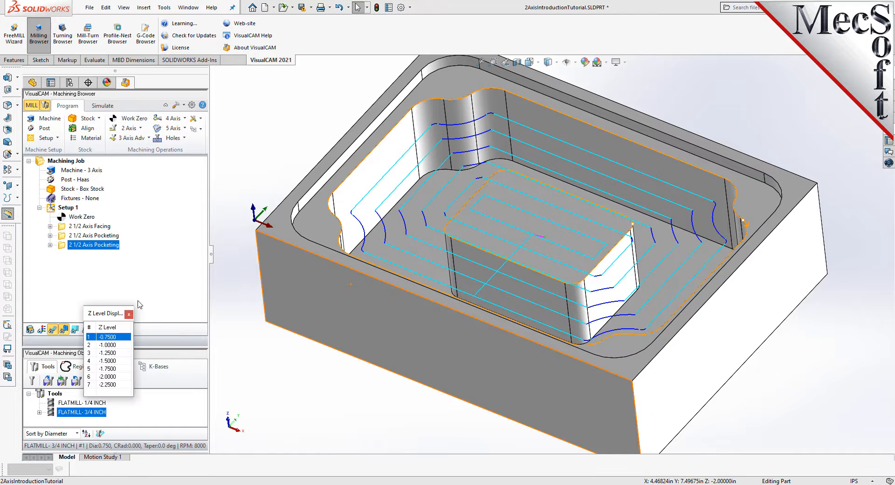
pyautogui.moveTo(110, 314); pyautogui.dragTo(215, 132)
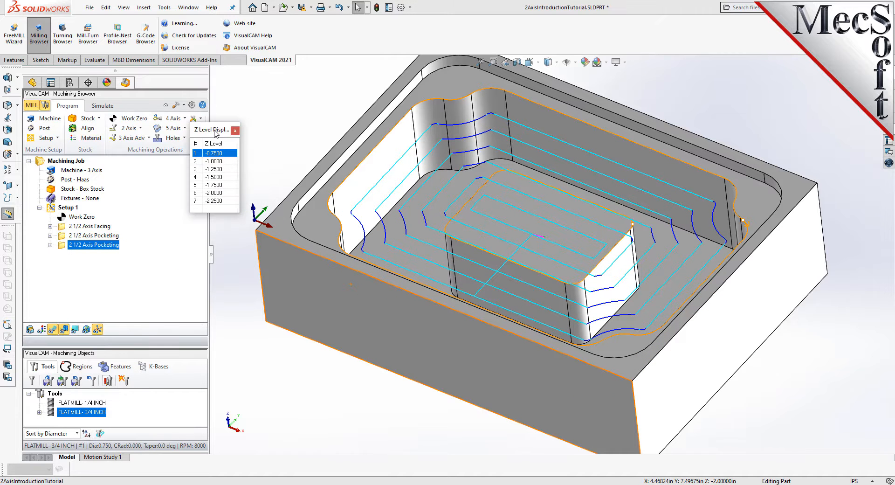
pyautogui.click(221, 161)
pyautogui.click(223, 169)
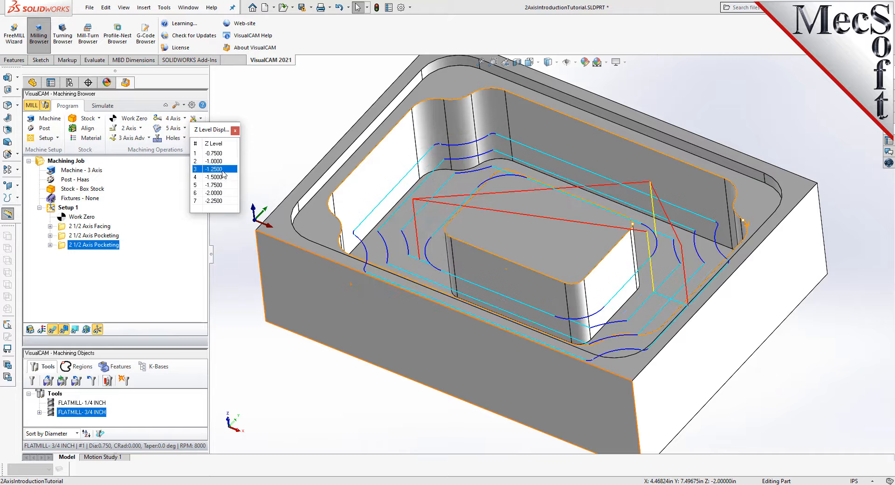
pyautogui.click(222, 178)
pyautogui.click(223, 185)
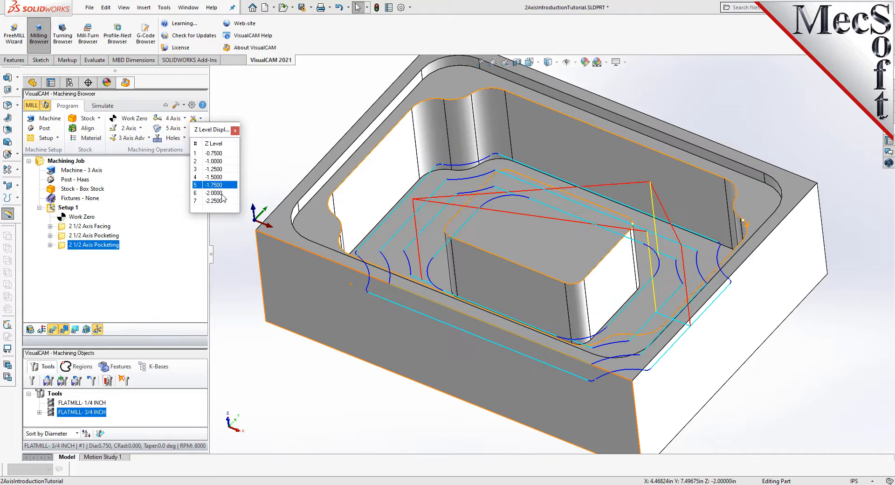
pyautogui.click(223, 193)
pyautogui.click(217, 154)
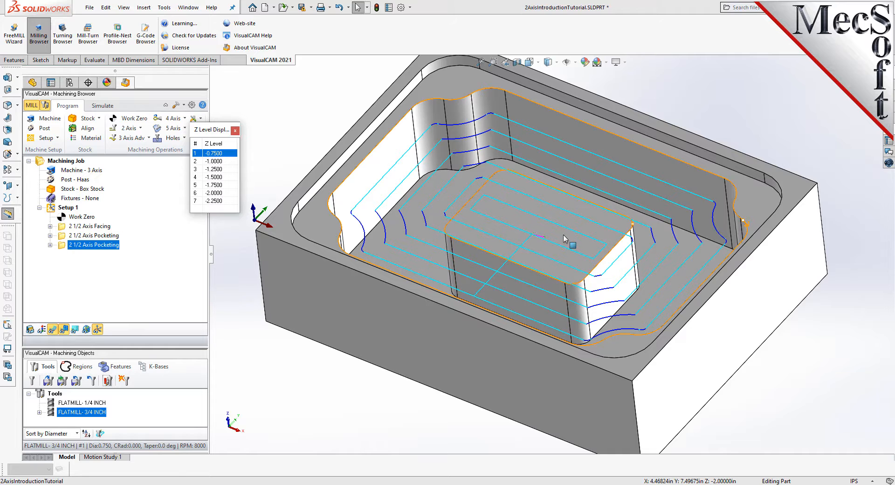
pyautogui.moveTo(587, 256); pyautogui.dragTo(640, 268, button='middle')
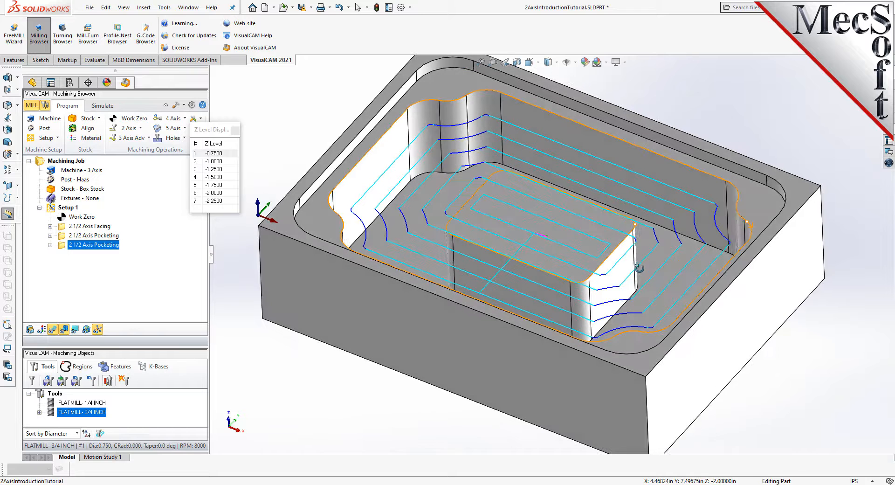
pyautogui.click(236, 129)
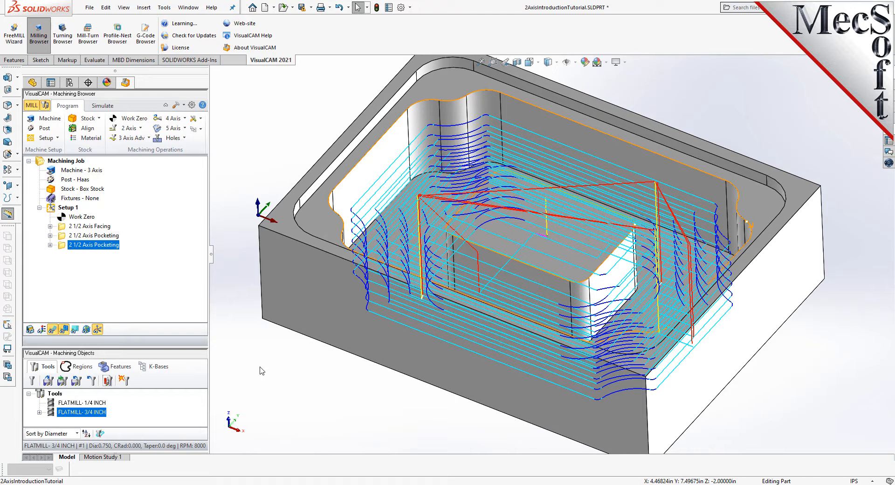
# Step: Simulate the second pocketing operation at about medium speed and inspect the cut stock around the island
pyautogui.click(104, 106)
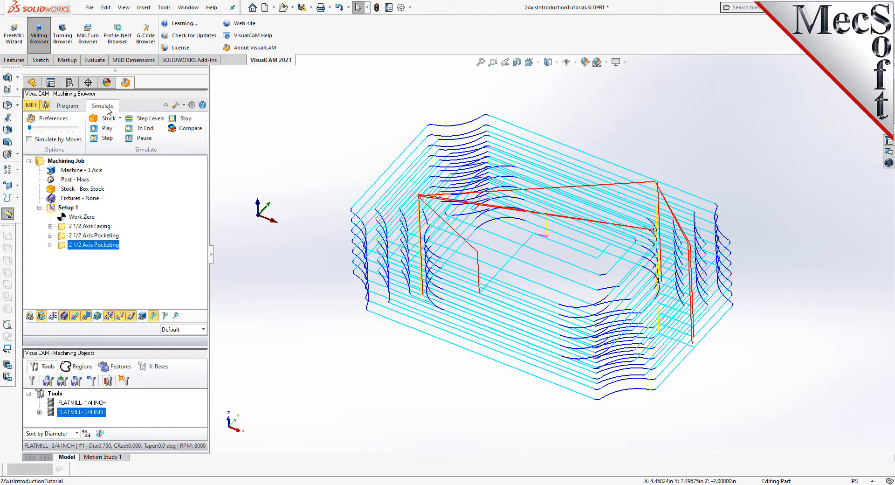
pyautogui.moveTo(30, 128); pyautogui.dragTo(50, 128)
pyautogui.click(107, 128)
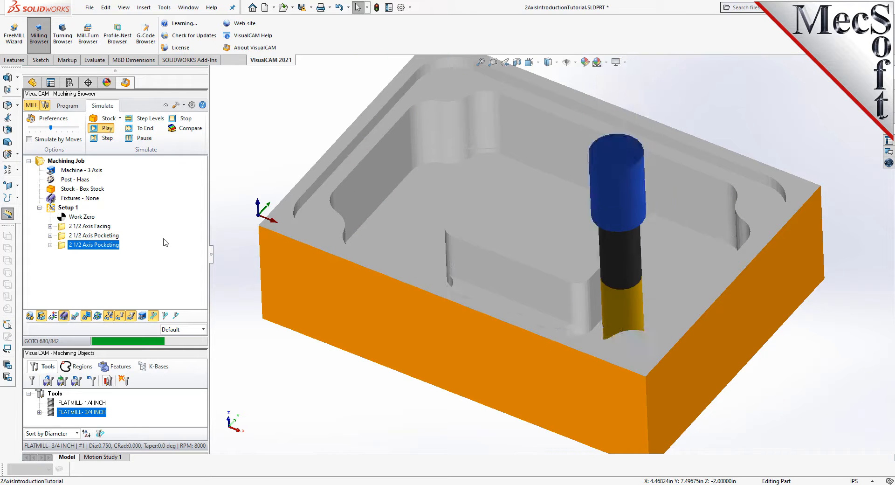
pyautogui.click(111, 129)
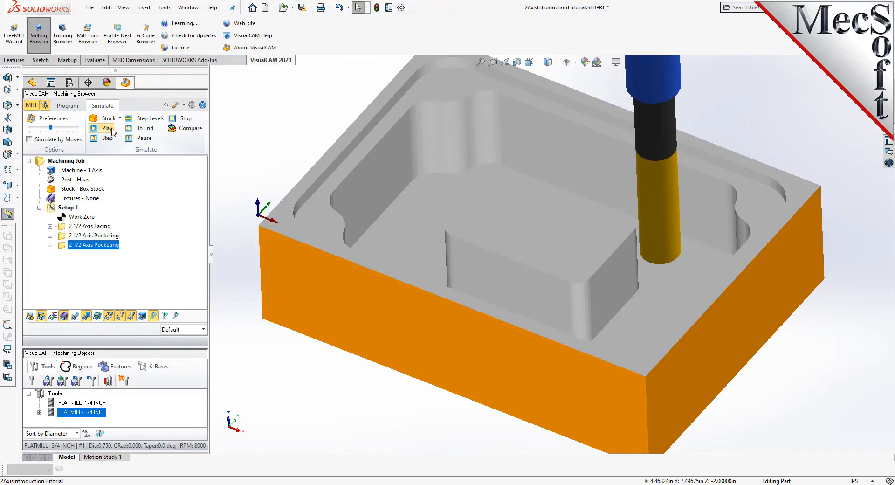
pyautogui.moveTo(460, 334); pyautogui.dragTo(463, 374, button='middle')
pyautogui.press('Escape')
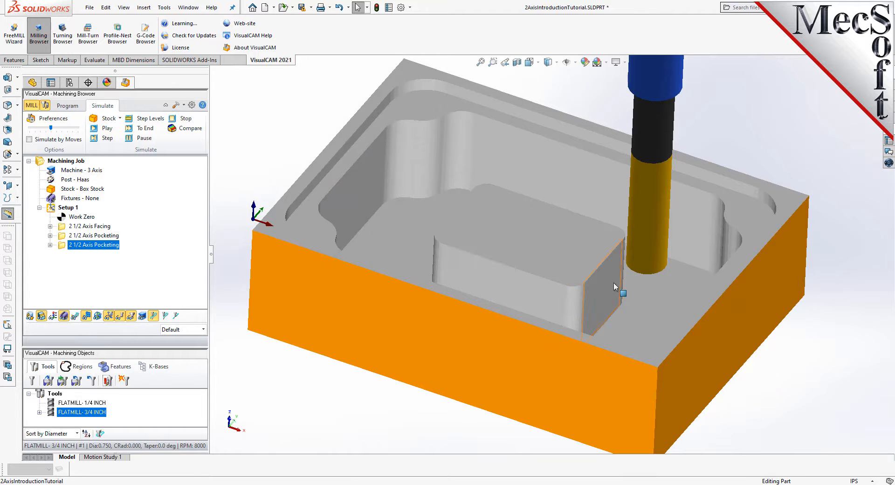
# Step: Start a new 2 1/2 Axis Profiling operation in Setup 1 and move its settings dialog clear of the part
pyautogui.click(74, 107)
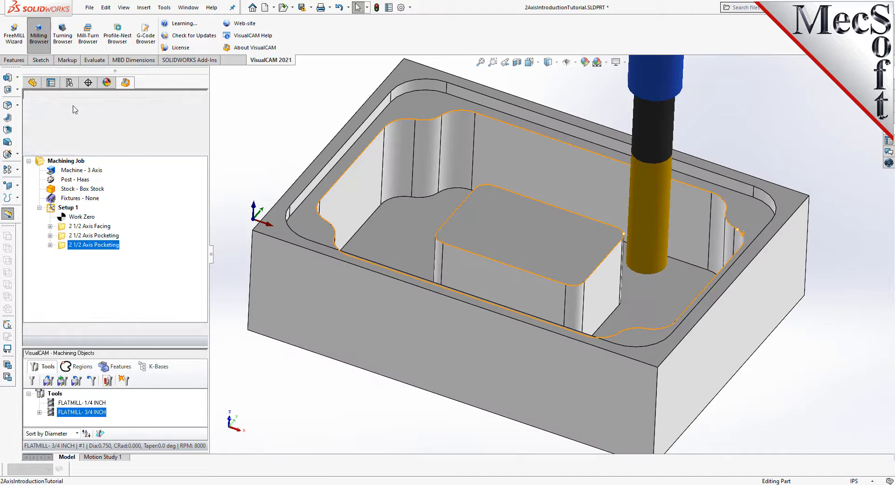
pyautogui.click(126, 128)
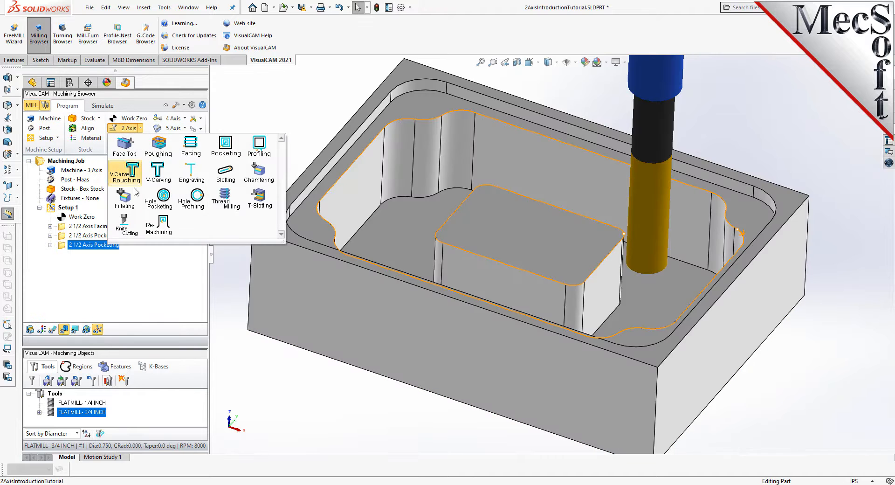
pyautogui.click(271, 159)
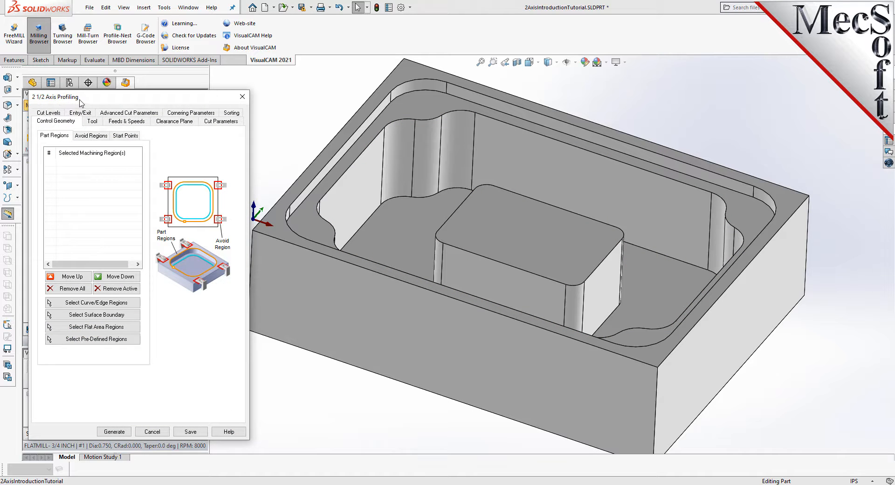
pyautogui.moveTo(135, 99); pyautogui.dragTo(166, 77)
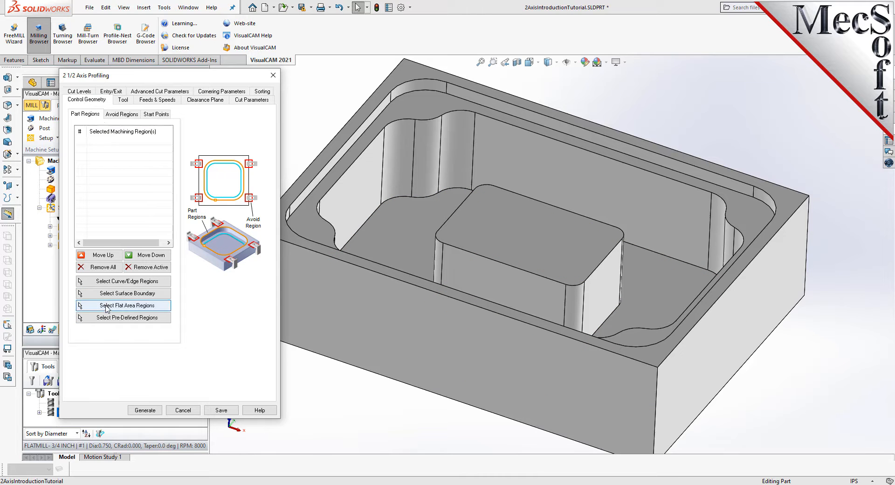
# Step: Add the pocket floor around the island as a flat area part region for profiling, and highlight it on the model
pyautogui.click(163, 309)
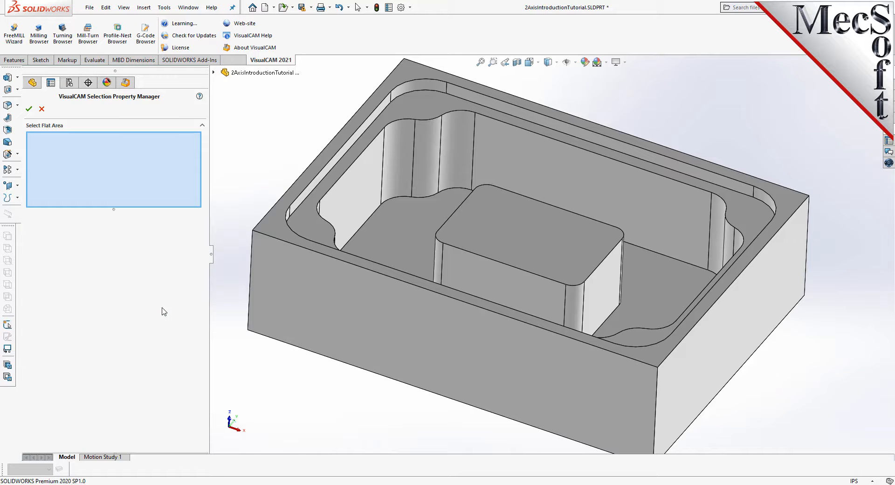
pyautogui.click(406, 223)
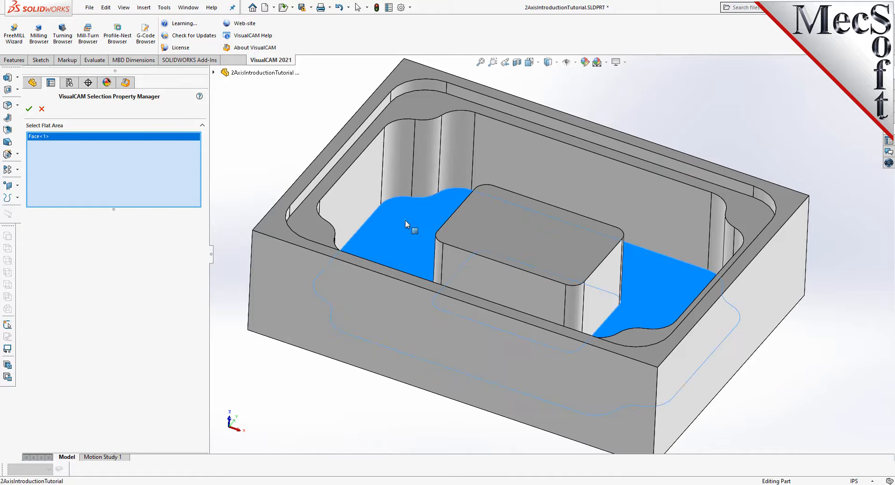
pyautogui.moveTo(531, 228); pyautogui.dragTo(514, 298, button='middle')
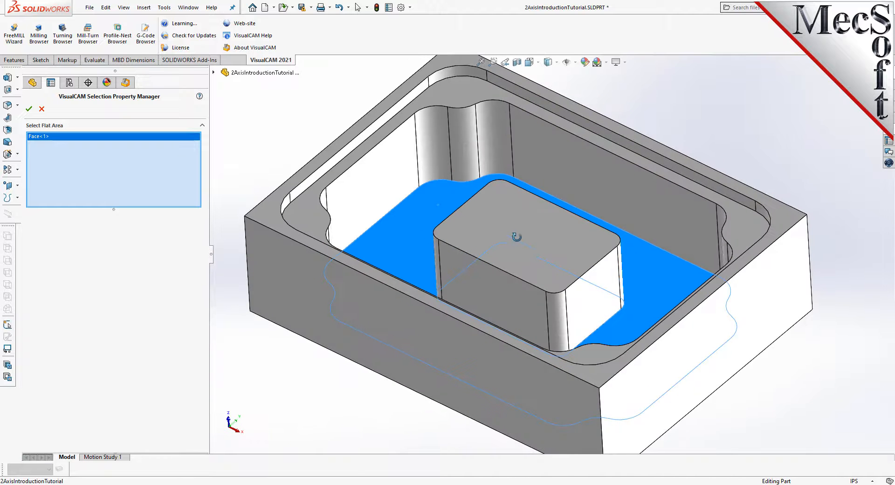
pyautogui.click(29, 110)
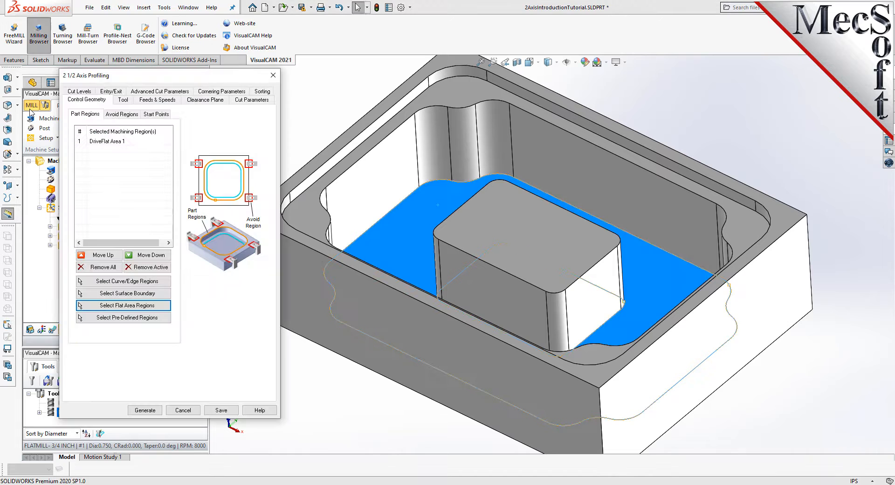
pyautogui.click(310, 360)
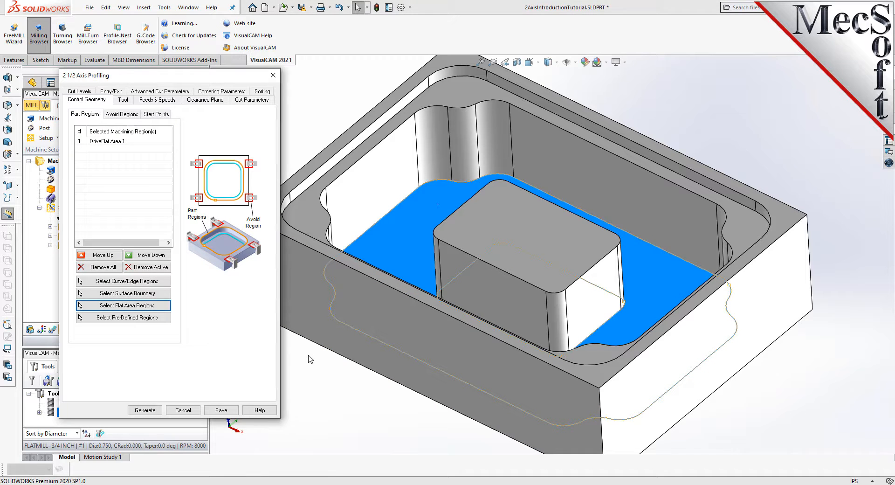
pyautogui.click(110, 142)
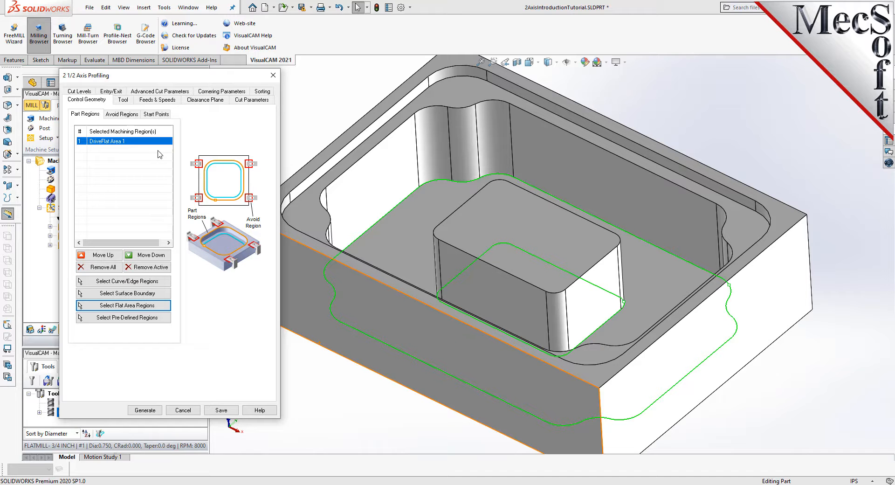
# Step: Assign the FLATMILL- 1/4 INCH tool to the profiling operation, and set climb cutting with the cutting side determined using the 3D model
pyautogui.click(124, 100)
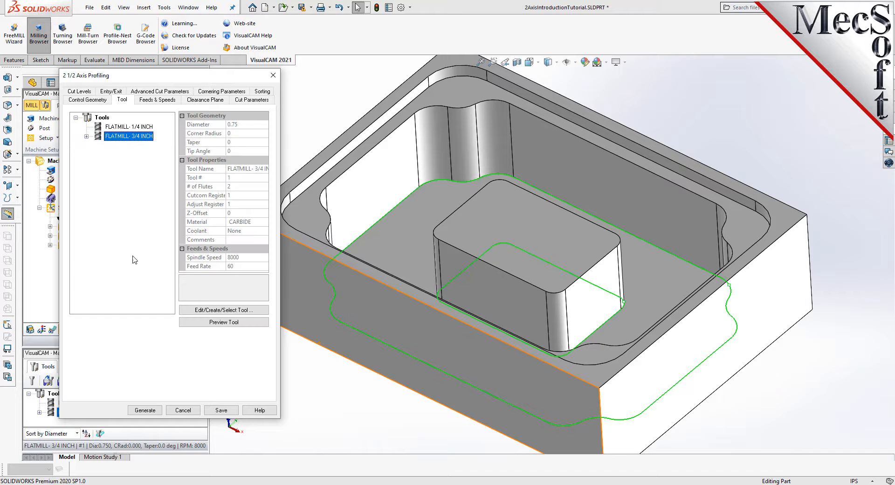
pyautogui.click(99, 127)
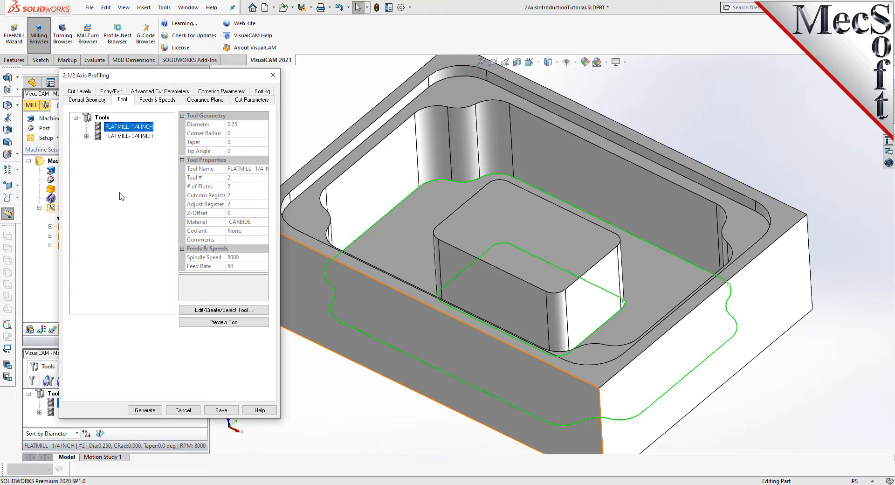
pyautogui.click(241, 101)
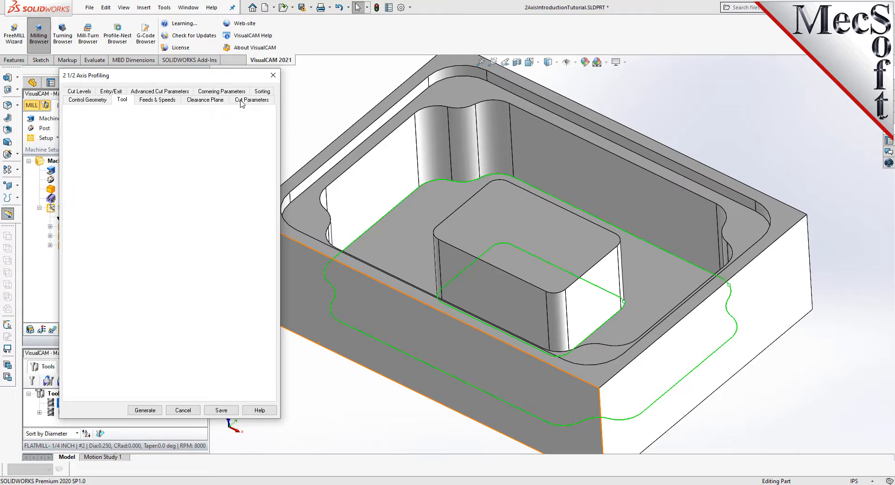
pyautogui.moveTo(132, 131); pyautogui.dragTo(99, 132)
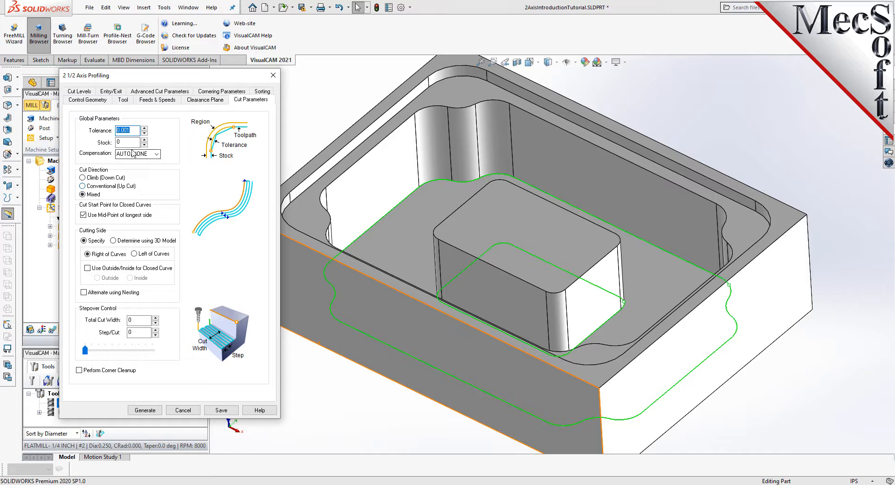
pyautogui.press('Tab')
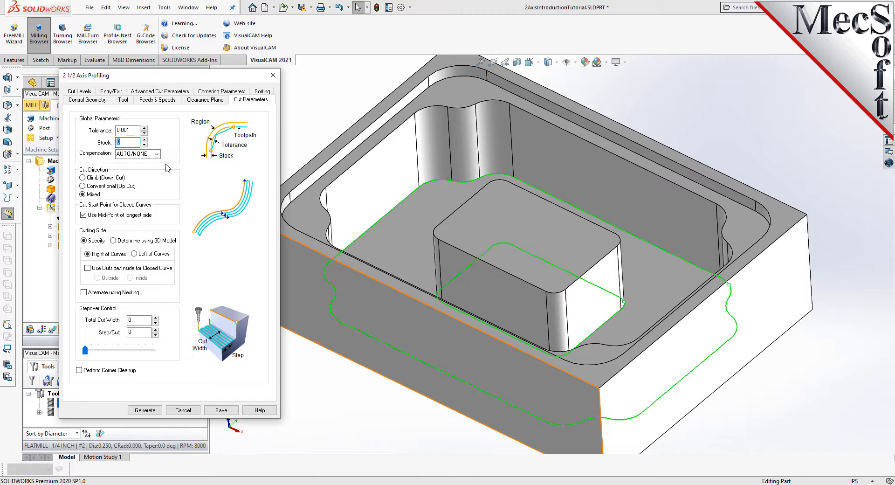
pyautogui.click(82, 178)
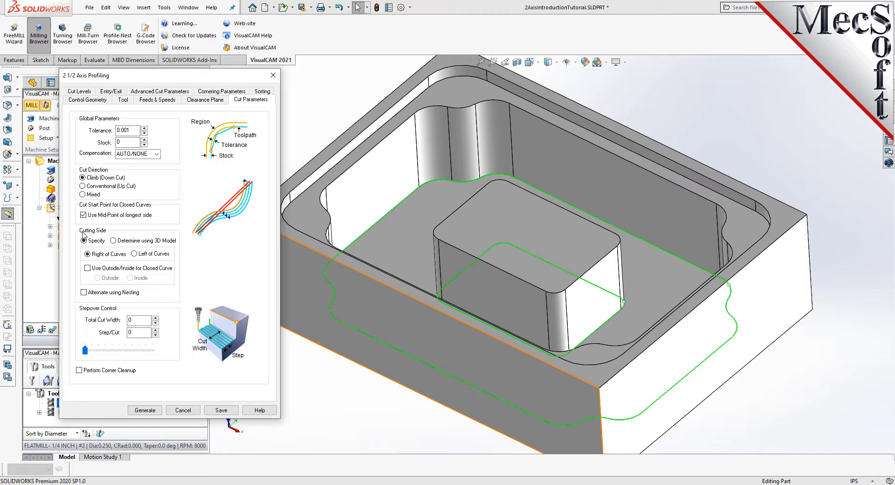
pyautogui.click(113, 241)
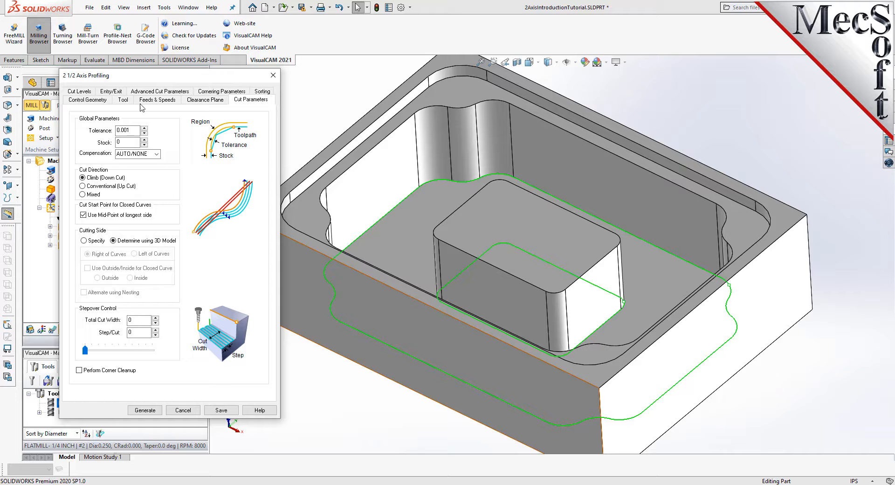
# Step: Set the location of the cut geometry to At Bottom and generate the 2 1/2 Axis Profiling toolpath
pyautogui.click(88, 91)
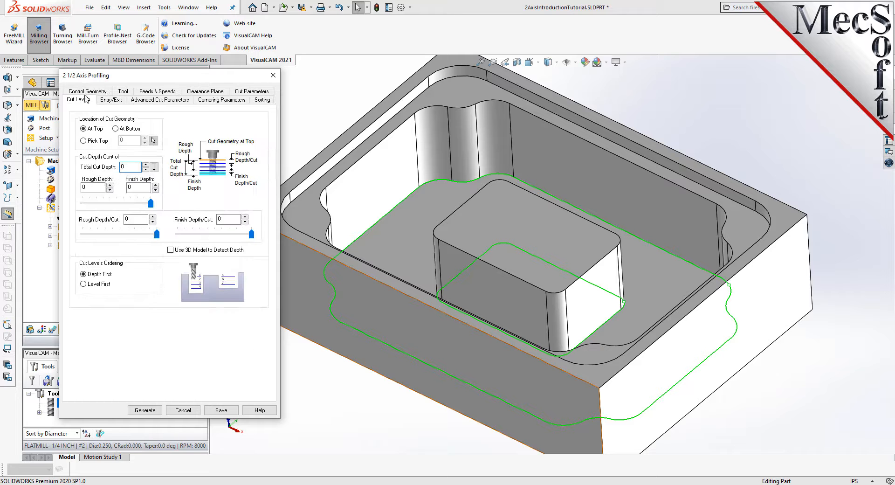
pyautogui.click(116, 129)
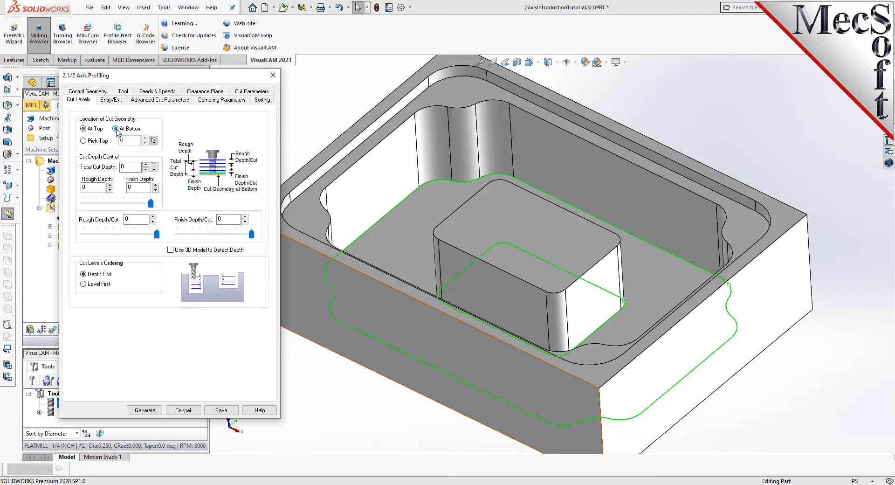
pyautogui.click(141, 411)
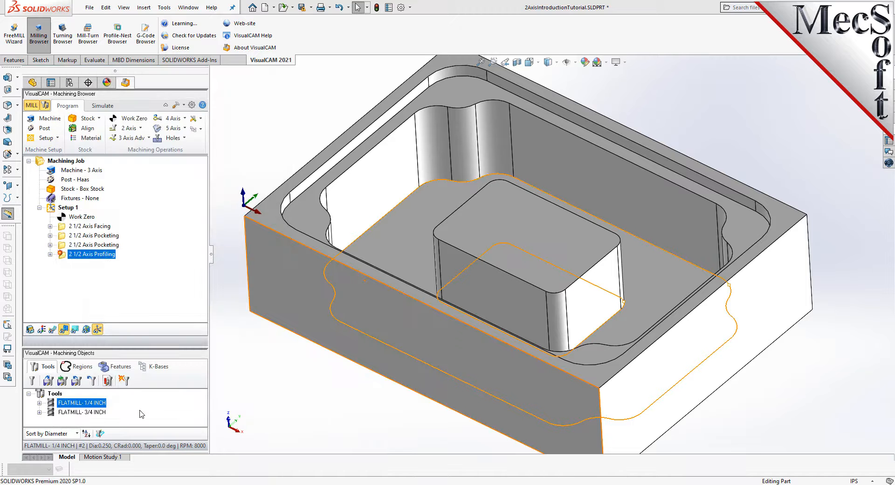
# Step: Display the profiling toolpath and inspect it along the lower pocket wall and around the island
pyautogui.click(53, 329)
pyautogui.click(55, 331)
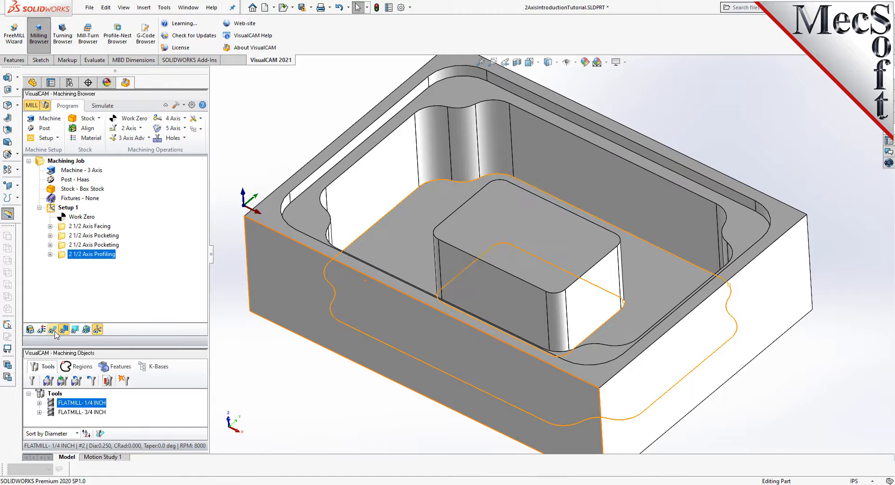
pyautogui.click(55, 331)
pyautogui.moveTo(540, 240); pyautogui.dragTo(583, 158, button='middle')
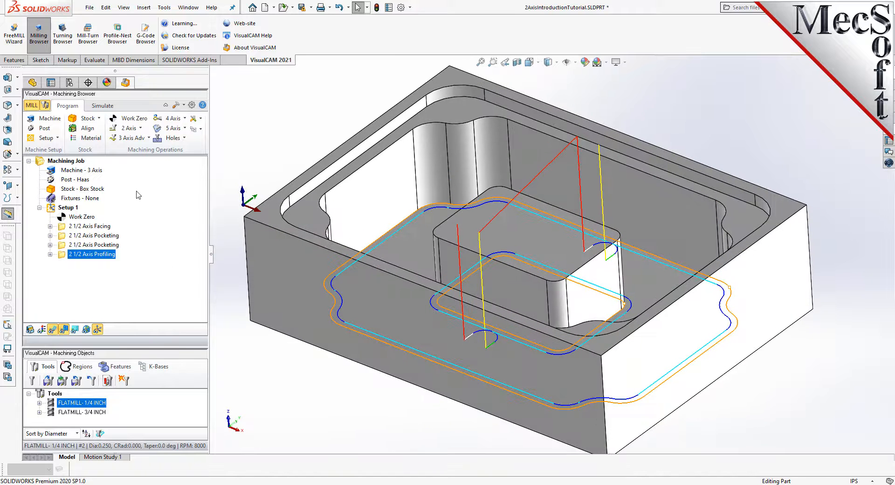
# Step: Simulate the profiling operation at the slowest speed with the toolpath hidden
pyautogui.click(106, 106)
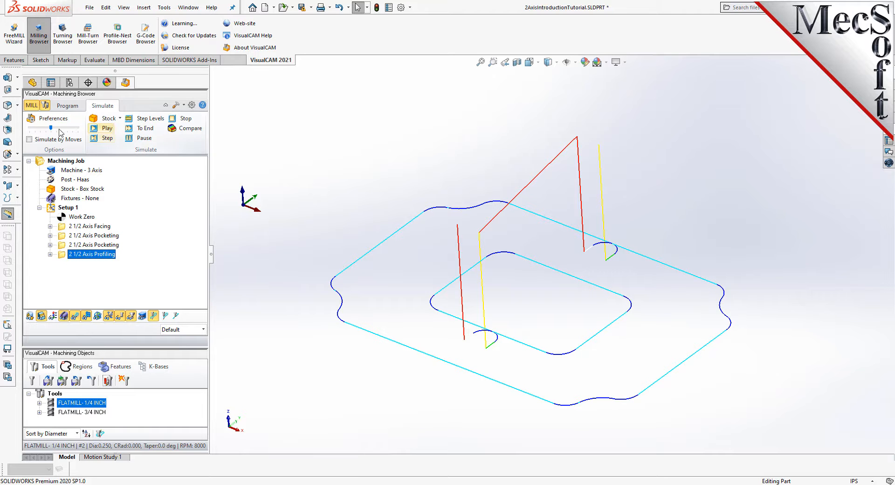
pyautogui.moveTo(50, 128); pyautogui.dragTo(23, 129)
pyautogui.click(109, 128)
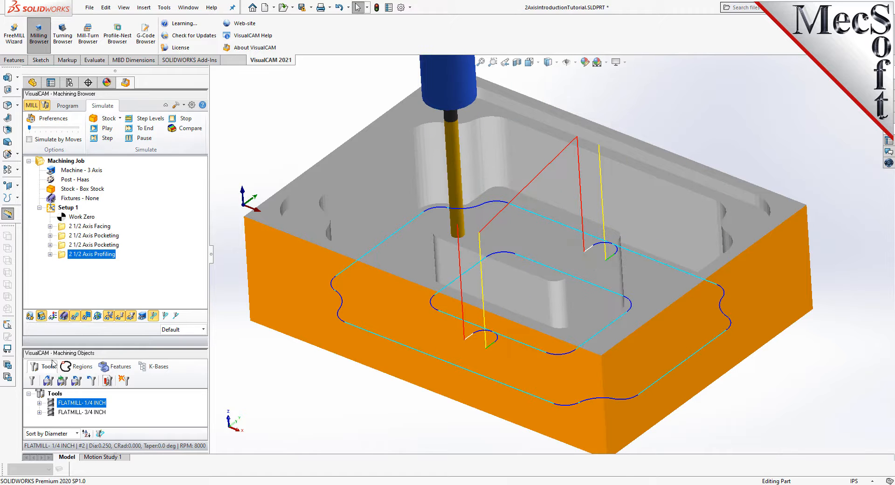
pyautogui.click(74, 316)
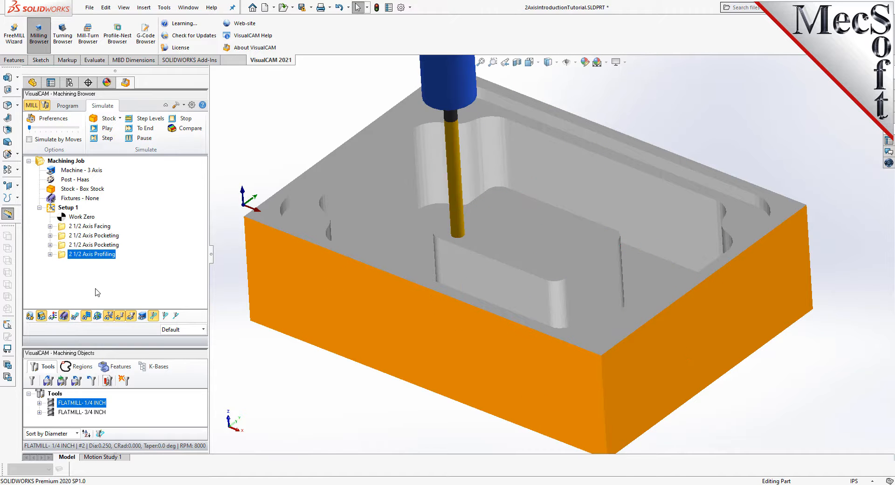
# Step: Raise the simulation speed to about medium, play the profiling cut, and inspect the finished pocket and island walls
pyautogui.click(54, 208)
pyautogui.moveTo(29, 127); pyautogui.dragTo(56, 128)
pyautogui.click(108, 129)
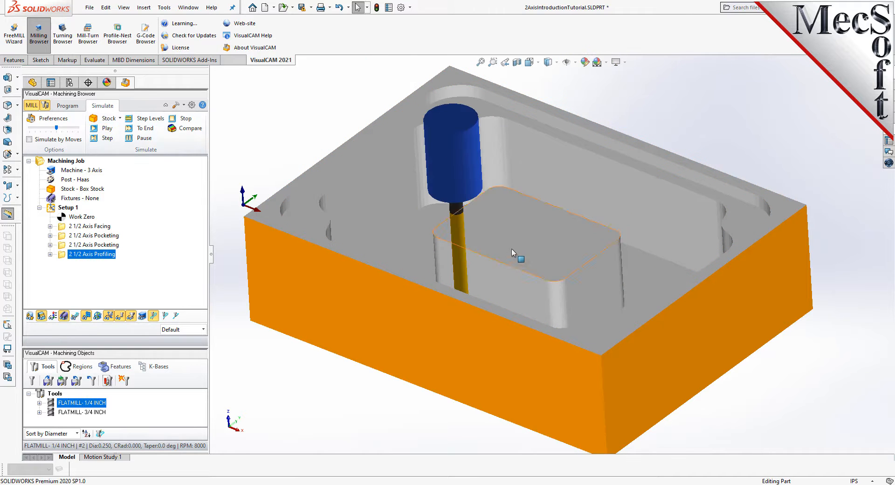
pyautogui.scroll(-3, 514, 294)
pyautogui.moveTo(515, 294); pyautogui.dragTo(514, 245, button='middle')
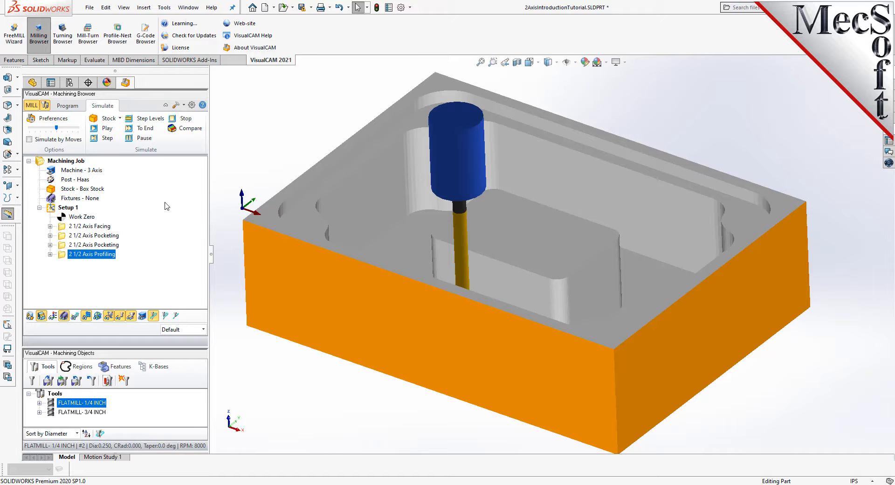
# Step: Post Setup 1 with the Haas post to 2AxisIntroductionTutorial_Setup 1.nc in the QuickStart folder, and view the G-code from its beginning
pyautogui.click(53, 209)
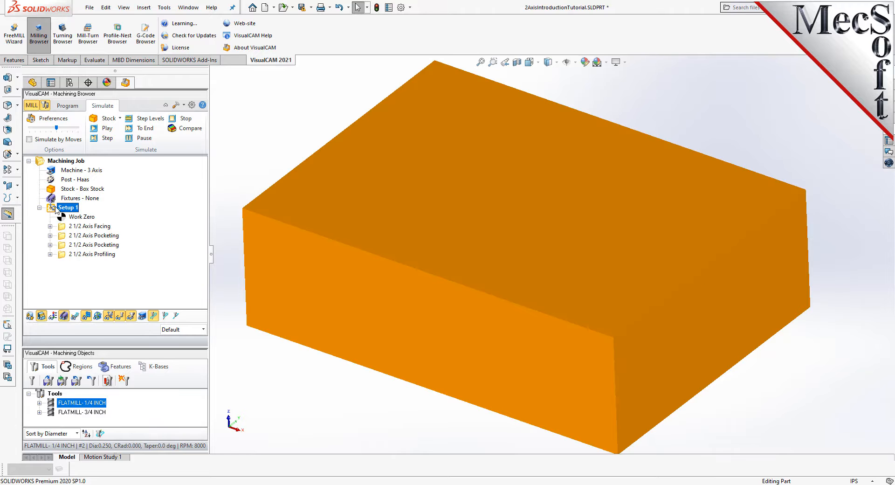
pyautogui.click(70, 106)
pyautogui.rightClick(77, 210)
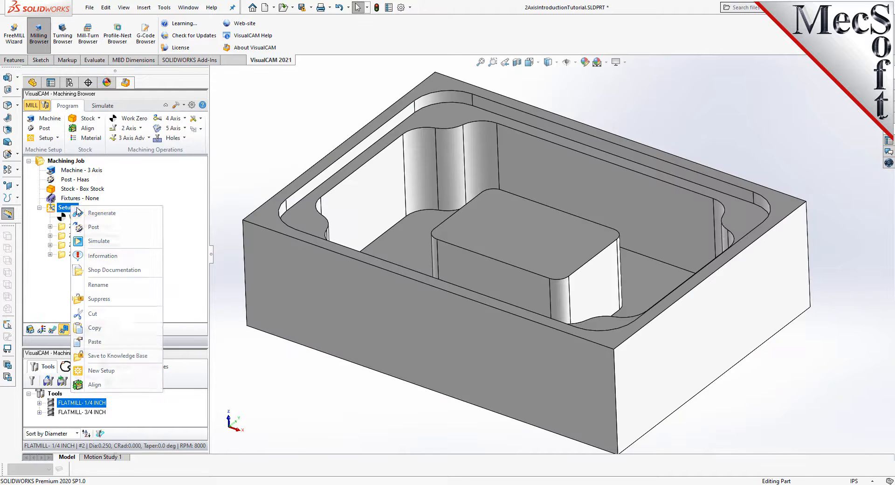
pyautogui.click(93, 228)
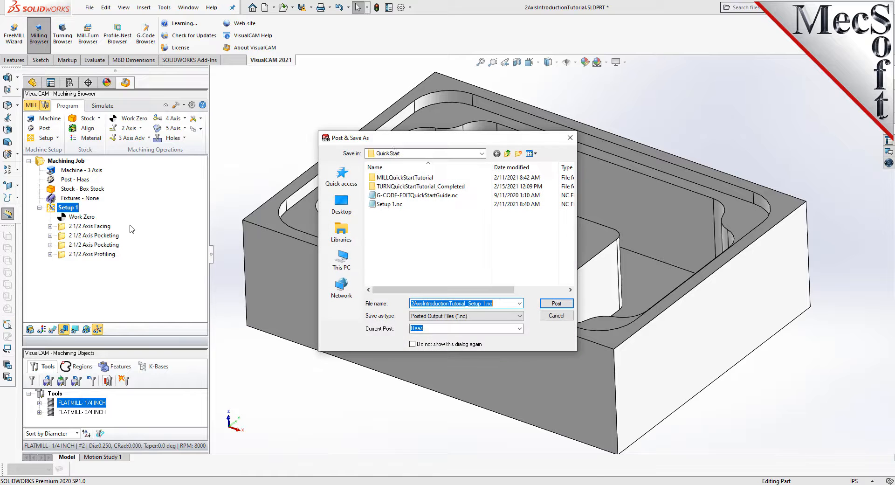
pyautogui.moveTo(409, 139); pyautogui.dragTo(487, 152)
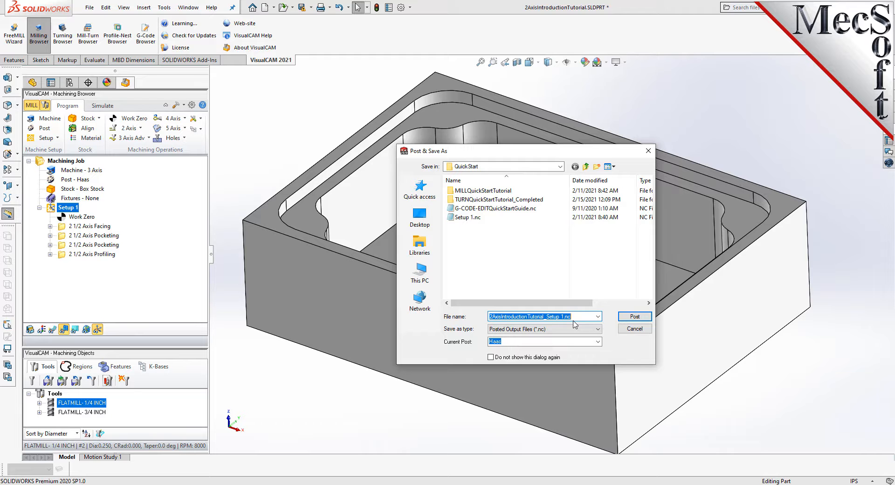
pyautogui.click(635, 316)
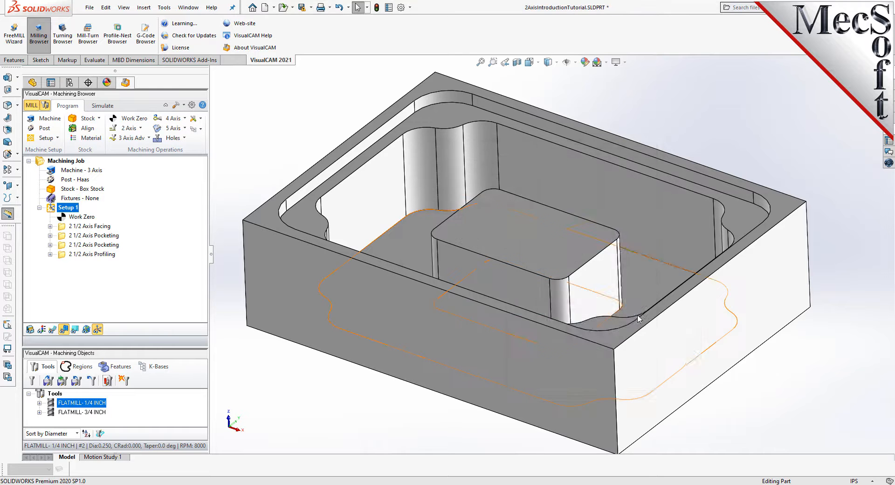
pyautogui.moveTo(699, 120)
pyautogui.mouseDown()
pyautogui.moveTo(692, 374)
pyautogui.moveTo(699, 117)
pyautogui.mouseUp()
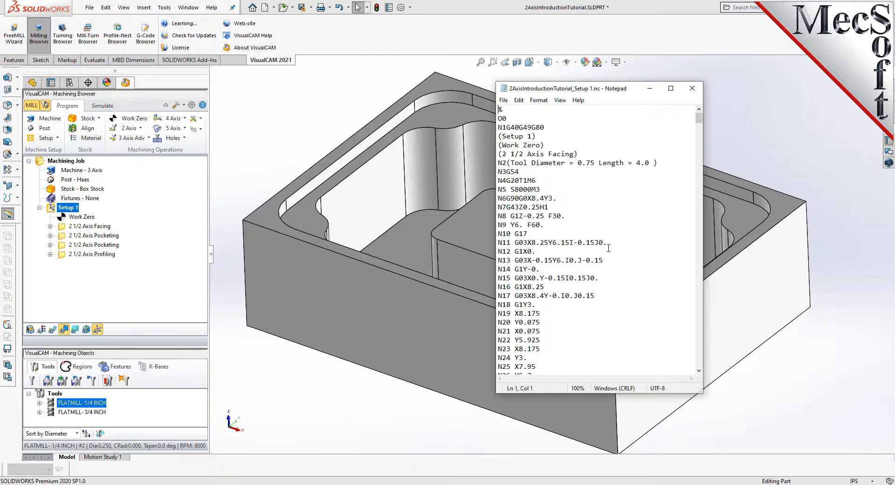